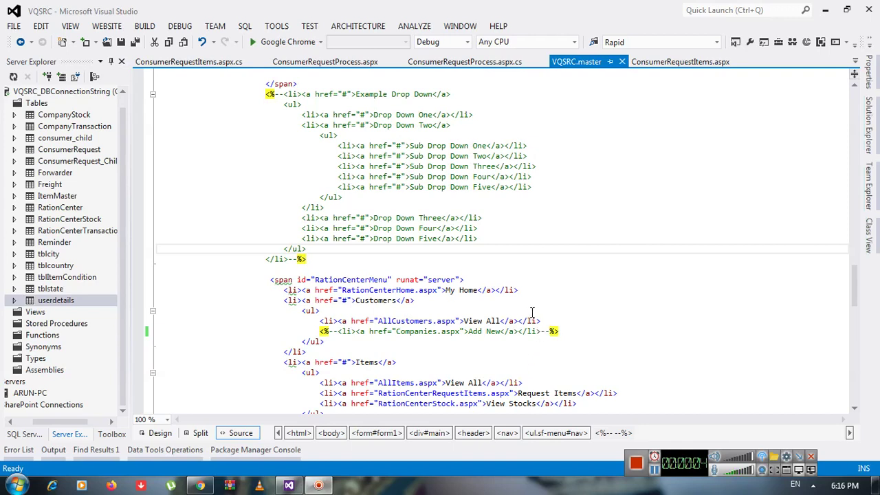
- Launch Default.aspx from Solution Explorer in Google Chrome with View in Browser
mouse_move(868, 136)
scroll(768, 258, "down", 4)
scroll(768, 258, "down", 3)
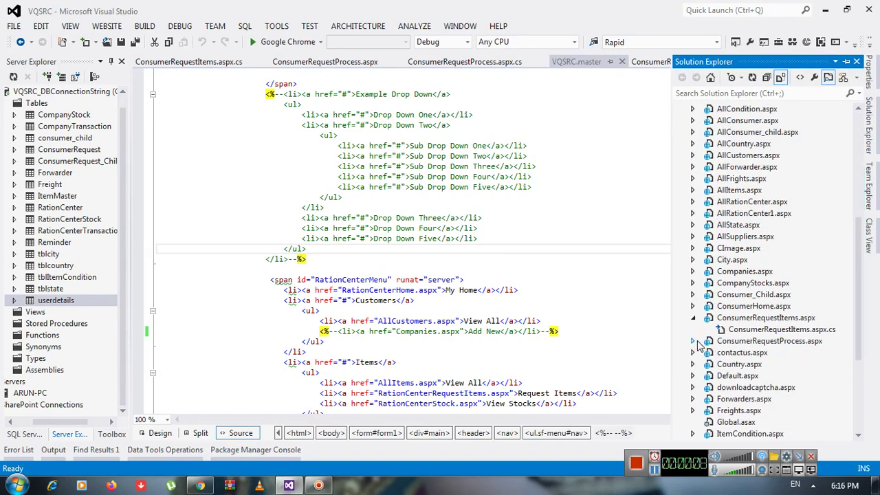
left_click(737, 375)
right_click(736, 375)
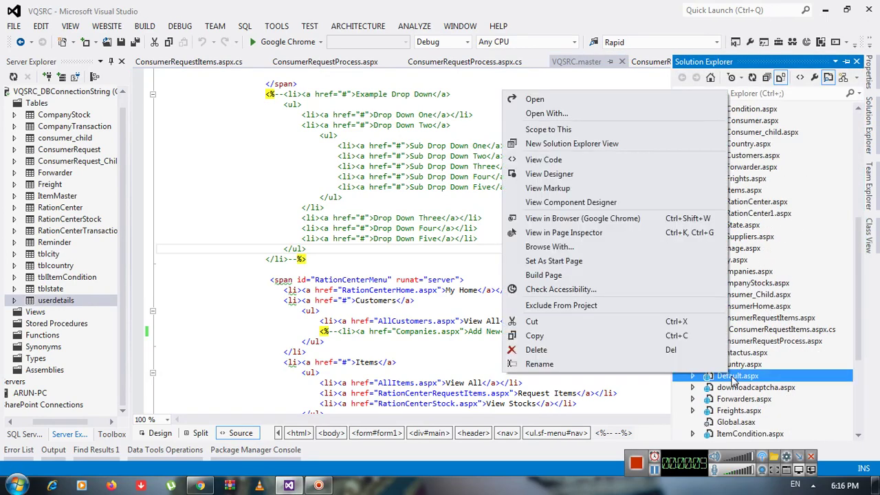
left_click(597, 219)
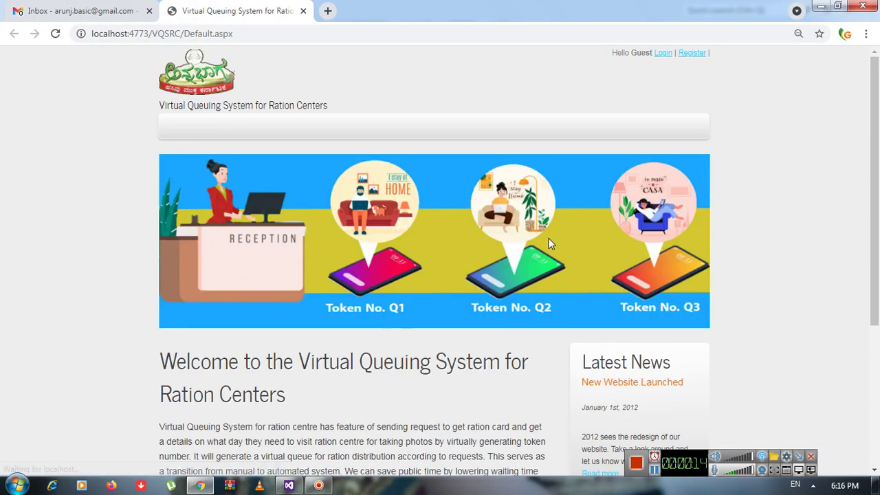
- Follow the Register link to UserRegistration.aspx and look over the empty Customer registration form
left_click(693, 54)
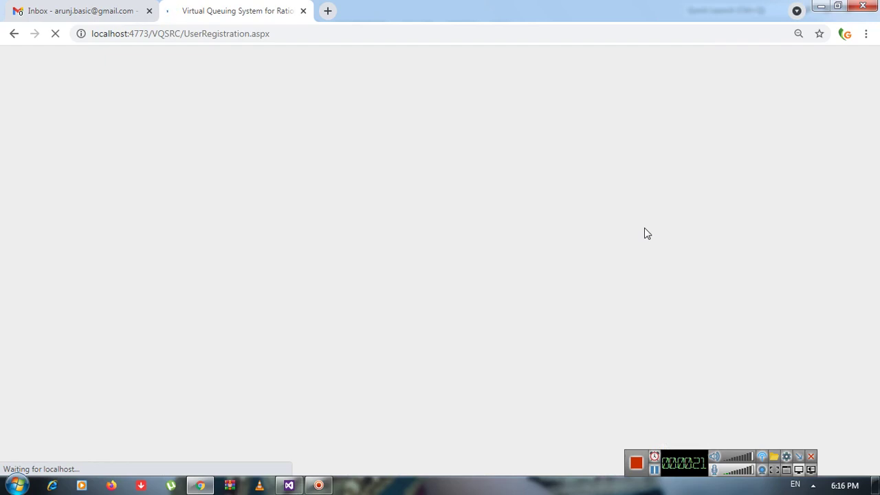
scroll(643, 234, "down", 3)
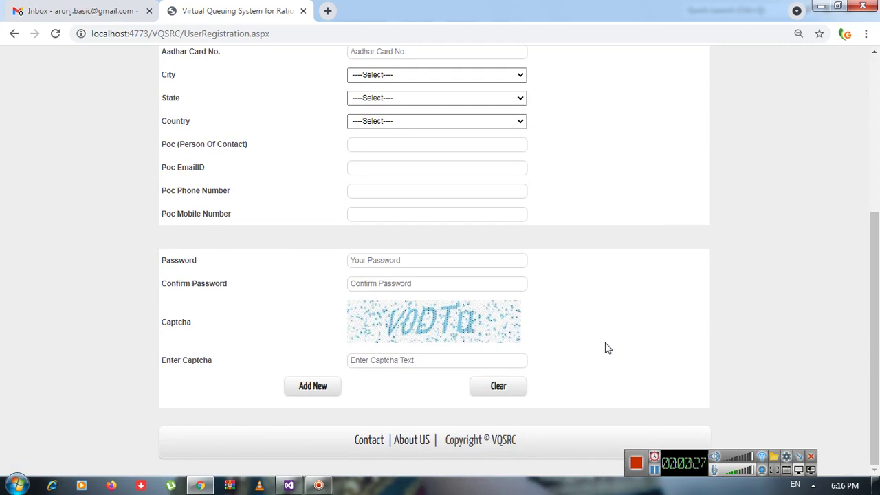
scroll(605, 347, "up", 3)
- Enter the customer's full name and e-mail address in the registration form
left_click(384, 128)
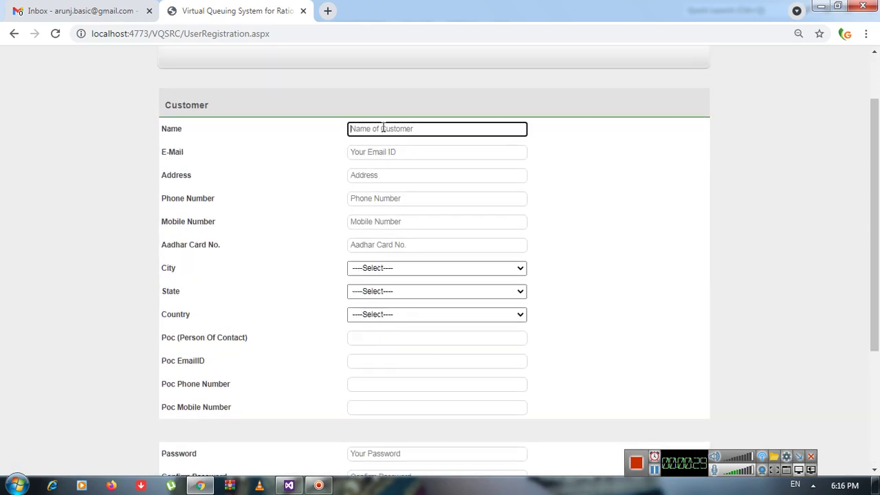
type("Am")
key("BackSpace")
type("Arun J")
key("Tab")
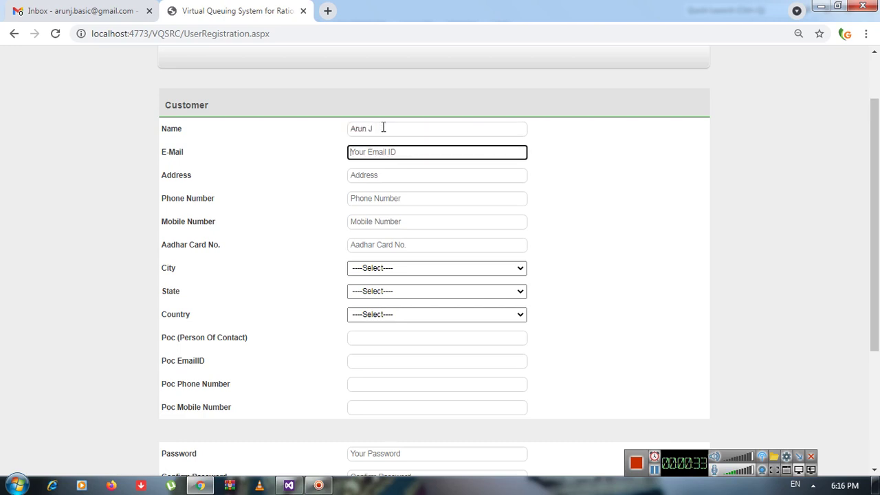
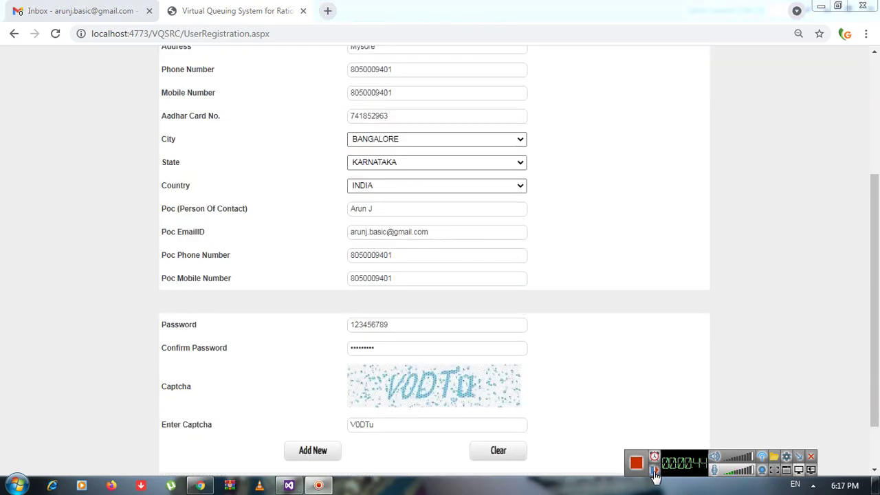
- Submit the completed registration form with Add New
left_click(623, 337)
scroll(623, 337, "up", 3)
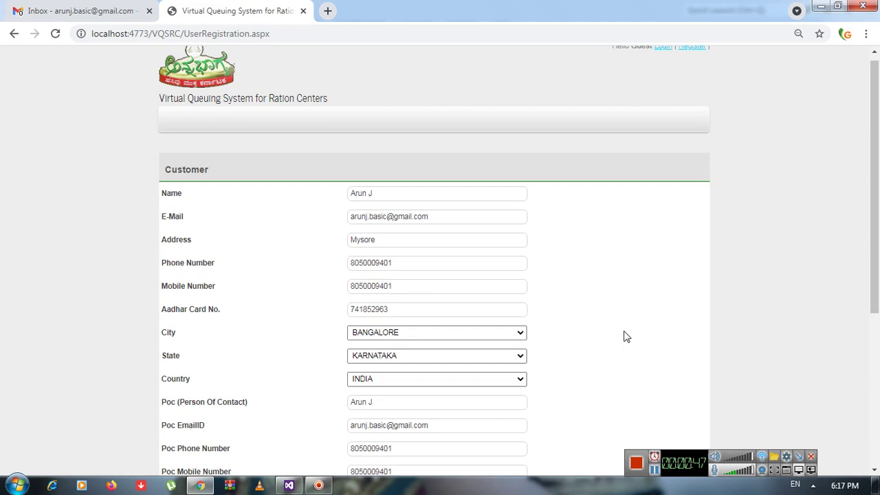
scroll(624, 336, "down", 4)
left_click(291, 390)
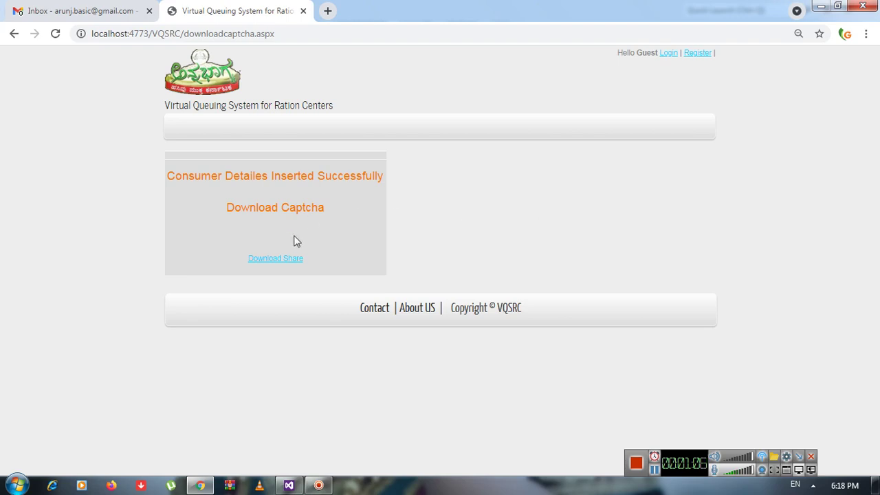
- Download the captcha image through Download Share, then go to the Login page
left_click(285, 265)
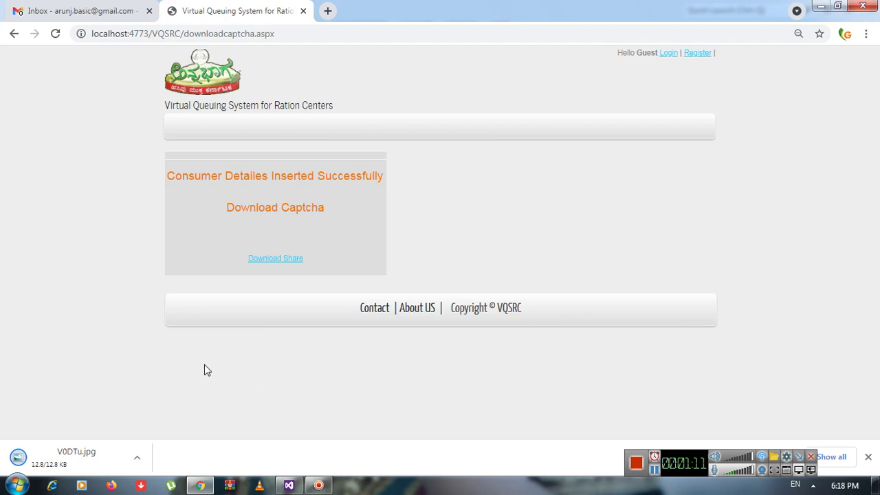
left_click(669, 54)
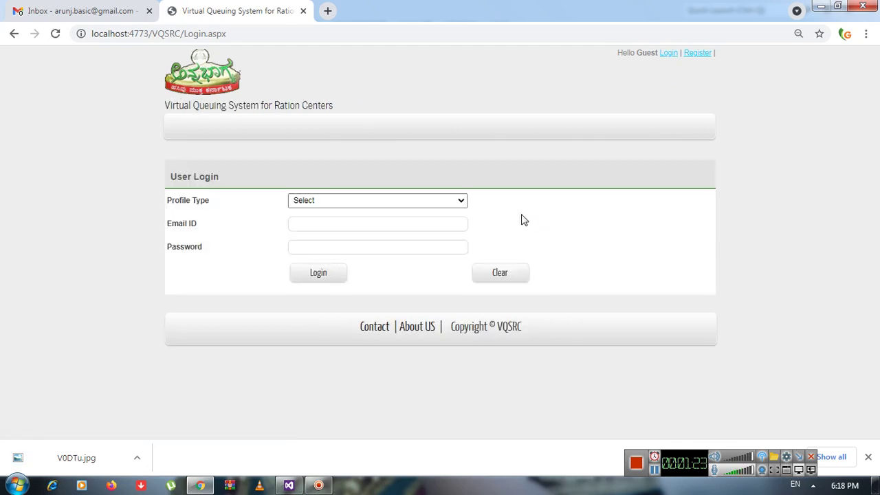
- Log in with profile type Admin using the administrator's e-mail and password
left_click(462, 201)
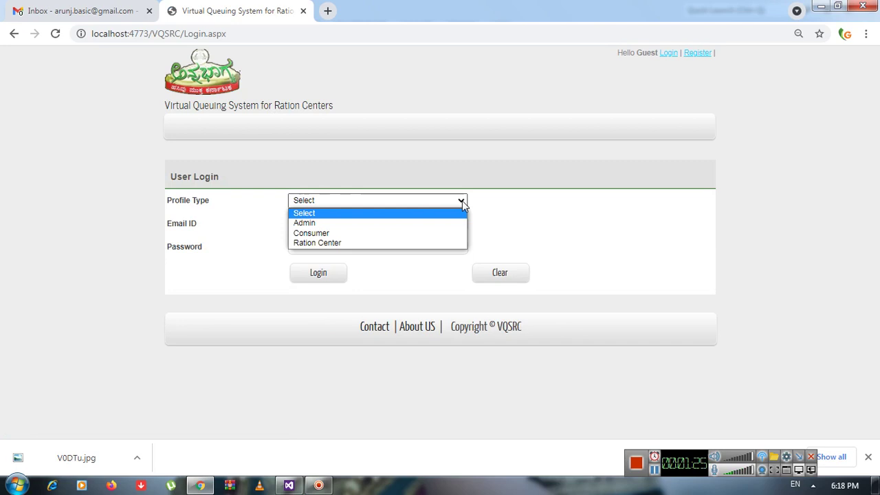
left_click(356, 224)
left_click(342, 222)
type("admin@gmail.com")
key("Tab")
type("admin123")
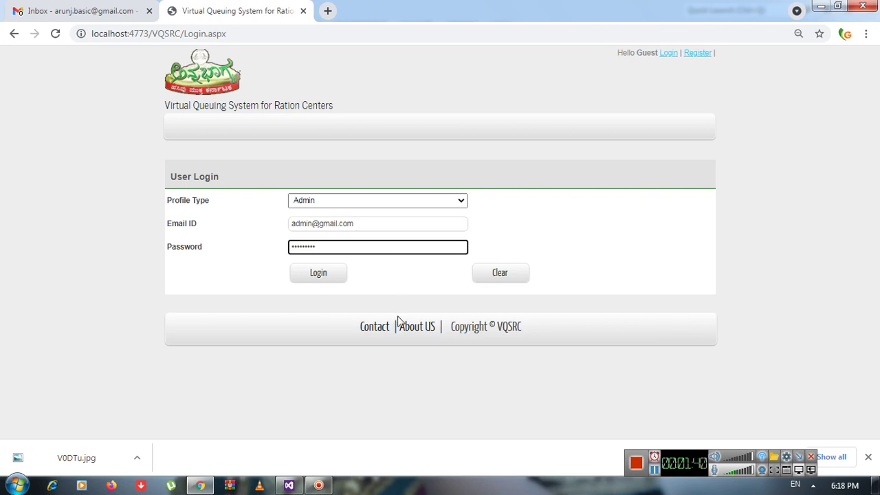
left_click(329, 274)
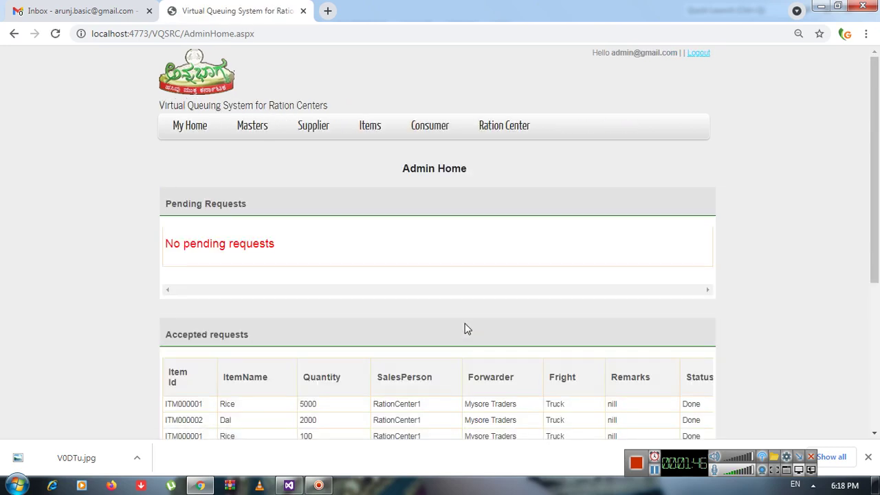
- Scroll through Admin Home's requests, preview the top menu dropdowns, and log out
scroll(465, 325, "down", 2)
scroll(231, 151, "up", 1)
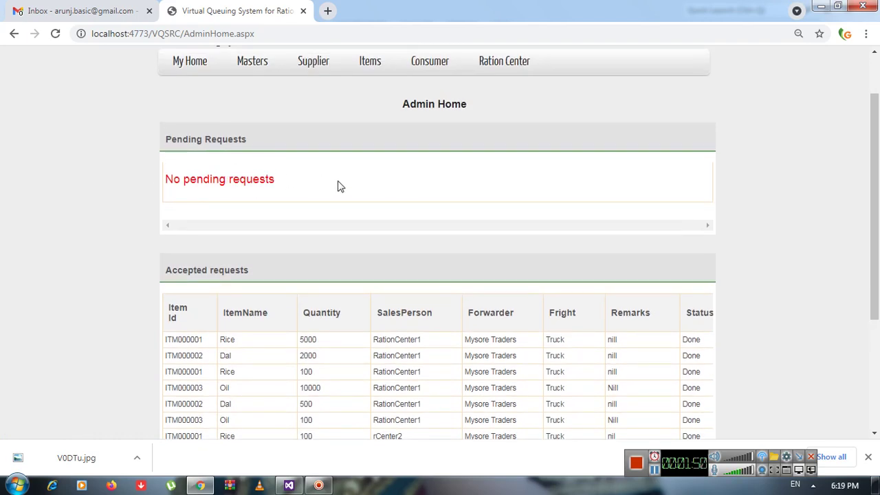
scroll(337, 193, "down", 1)
scroll(329, 250, "down", 2)
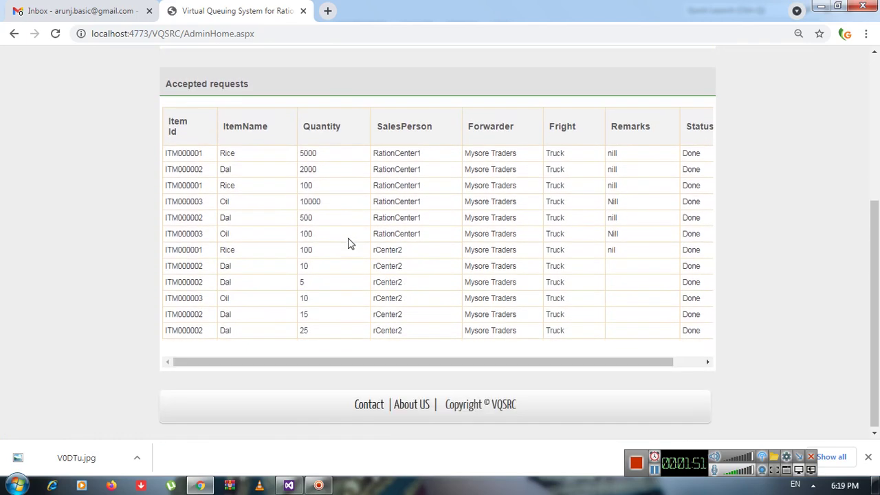
scroll(349, 243, "up", 4)
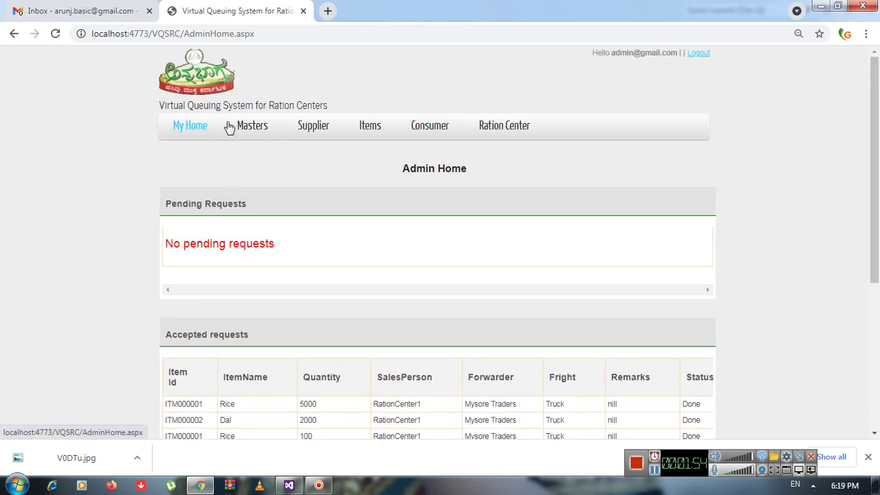
mouse_move(310, 125)
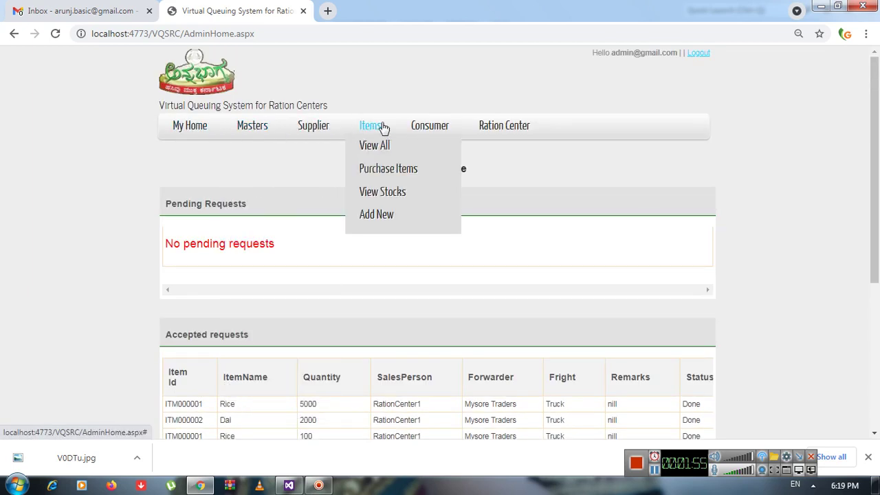
mouse_move(519, 122)
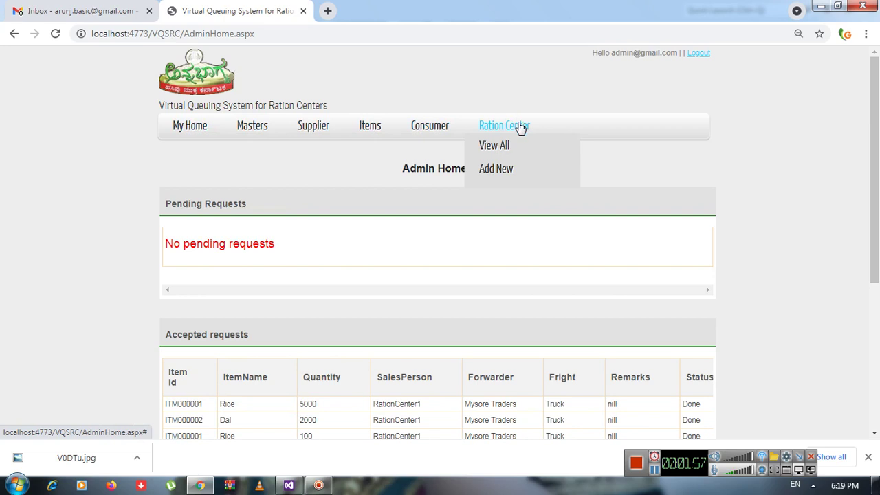
mouse_move(401, 128)
left_click(701, 59)
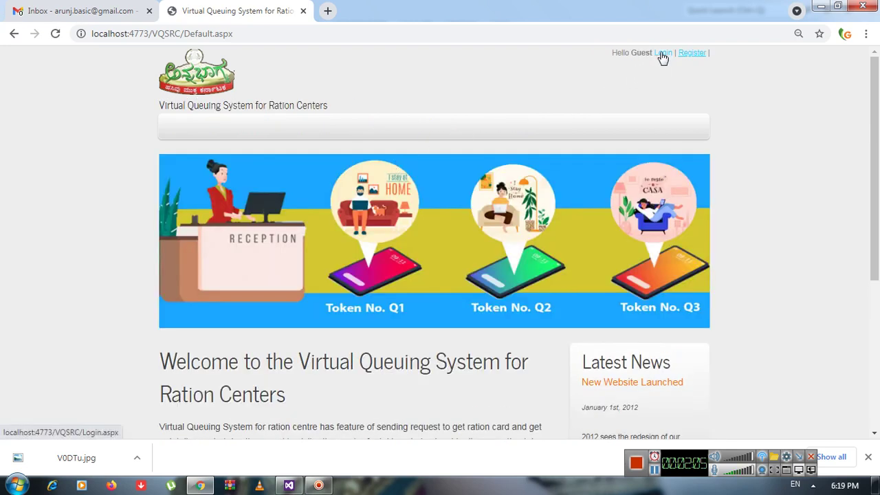
- Attempt a Consumer login with the new account's e-mail and password, then dismiss the not-approved alert
left_click(663, 53)
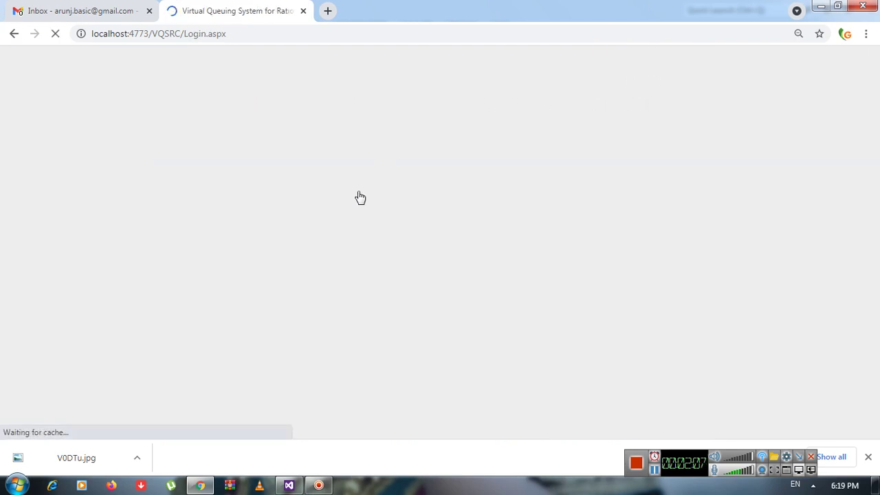
left_click(359, 200)
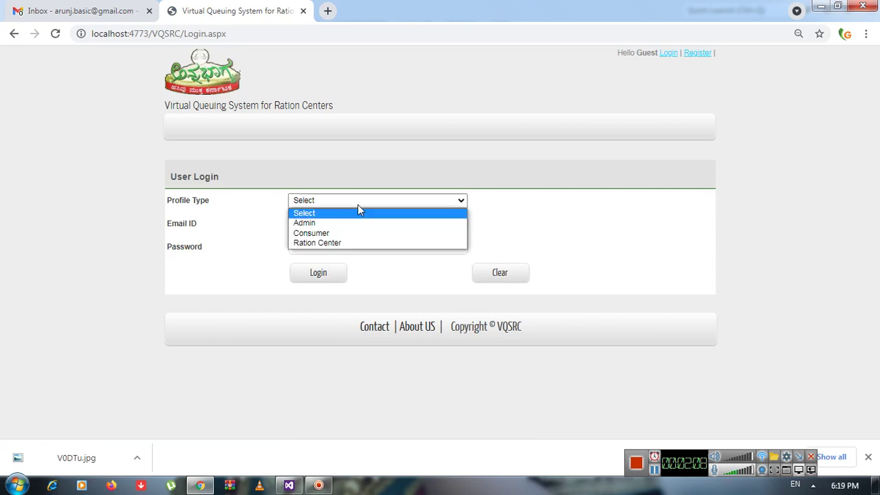
left_click(316, 233)
left_click(320, 223)
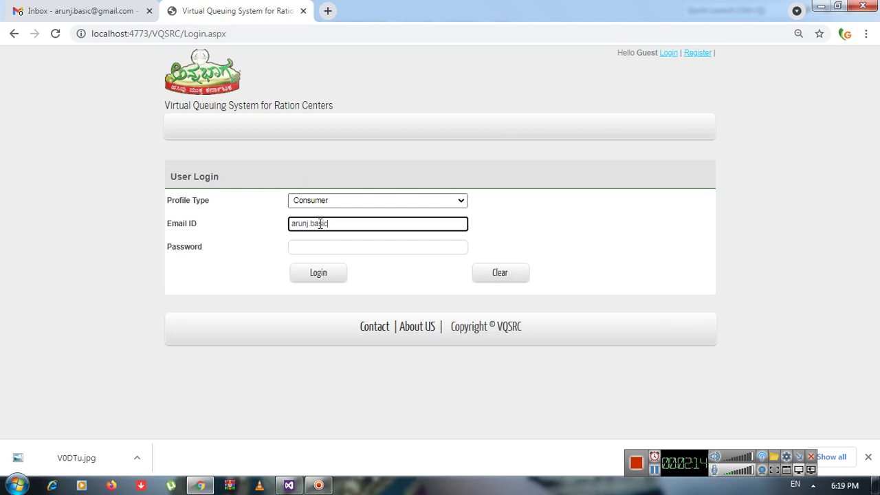
key("Tab")
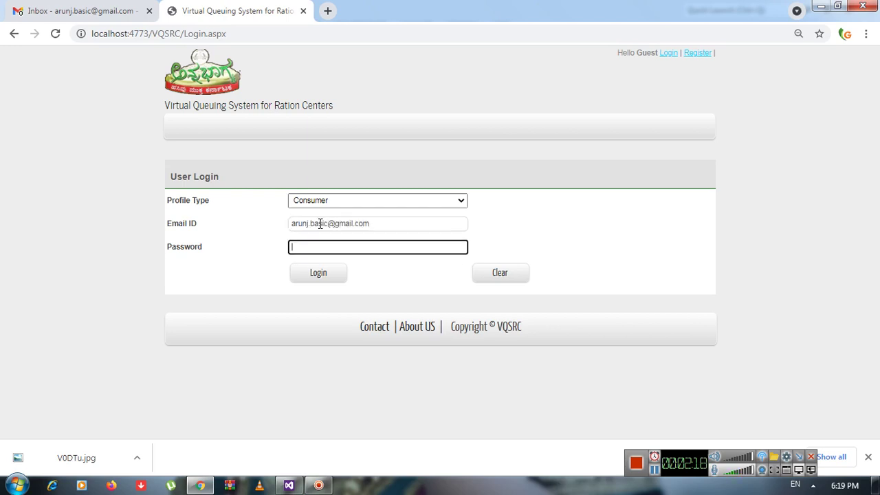
type("••••••••")
left_click(318, 278)
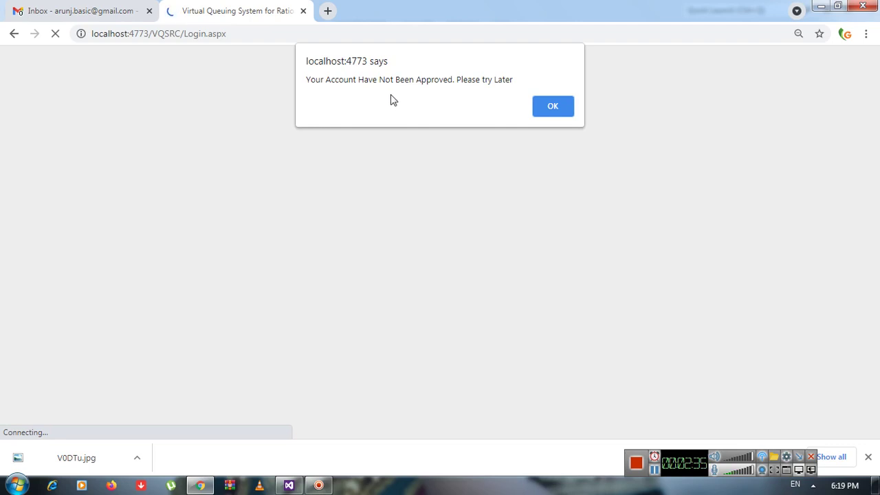
left_click(550, 110)
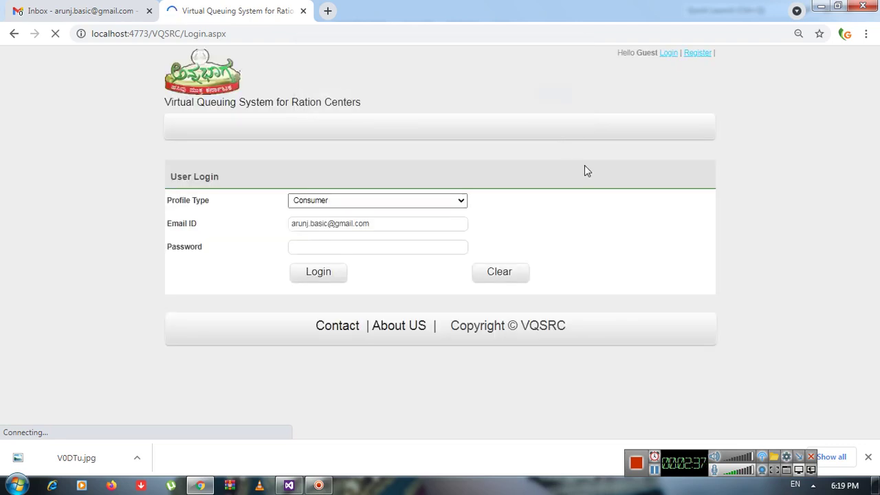
- Switch Profile Type to Admin, replace the e-mail with the administrator's credentials, and log in
left_click(331, 200)
left_click(322, 222)
triple_click(329, 223)
type("admin@gmail.com")
key("Tab")
type("adm")
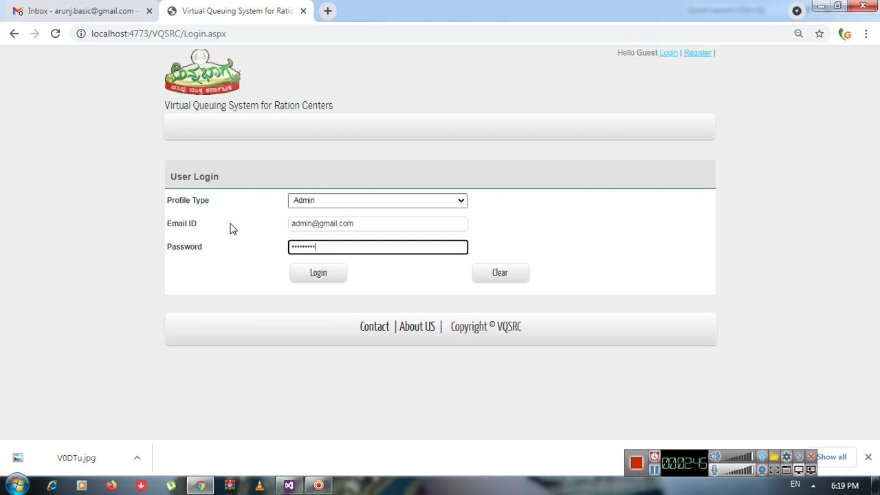
left_click(316, 272)
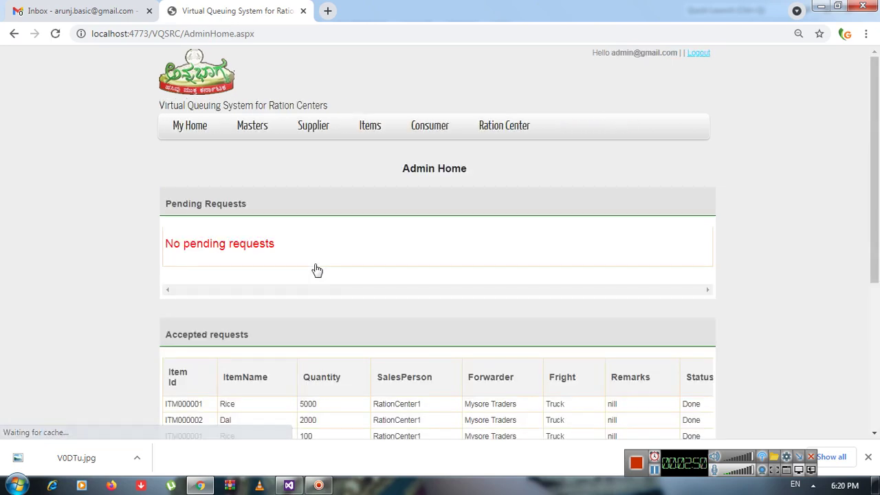
- Open Consumer > View and point out the new consumer's row with approval N
mouse_move(438, 132)
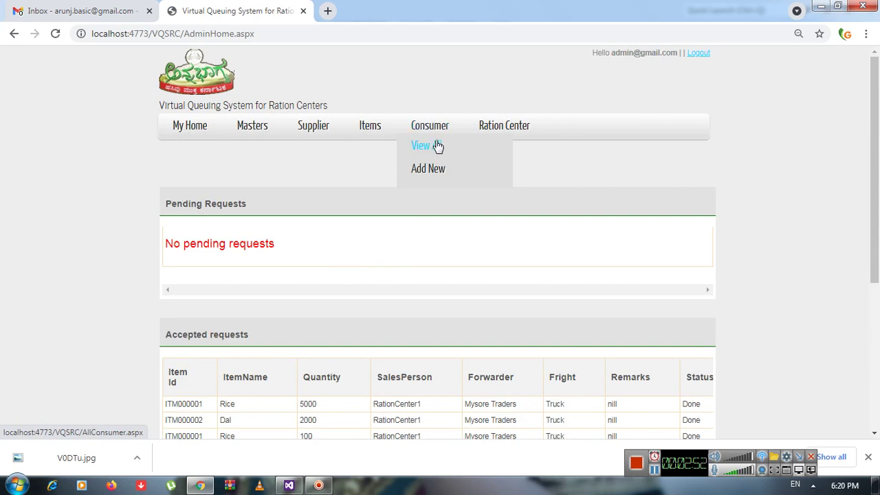
left_click(437, 147)
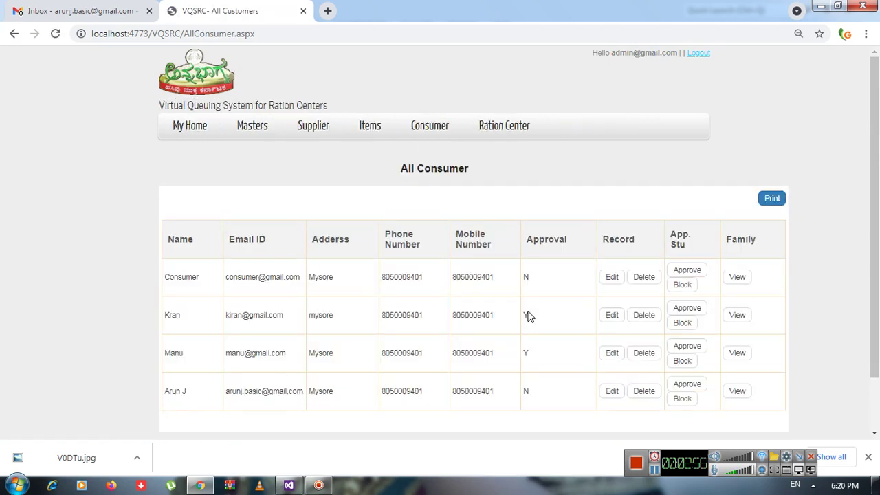
scroll(515, 316, "down", 2)
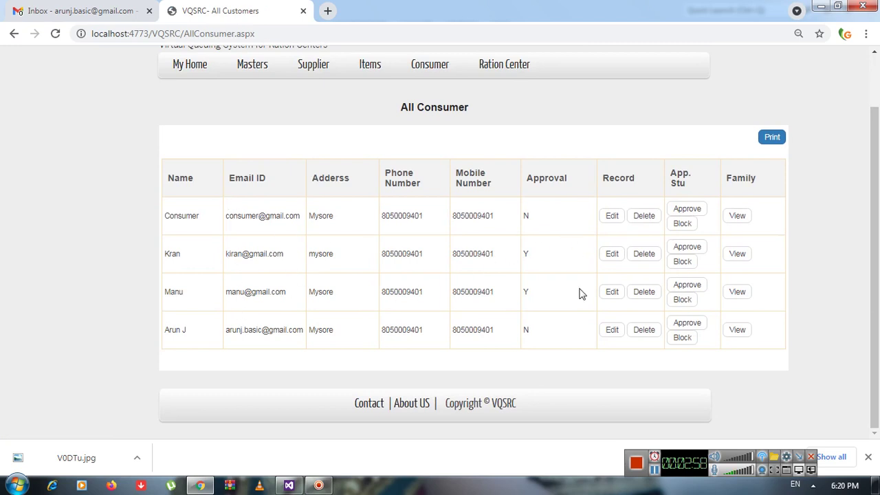
left_click_drag(169, 330, 560, 332)
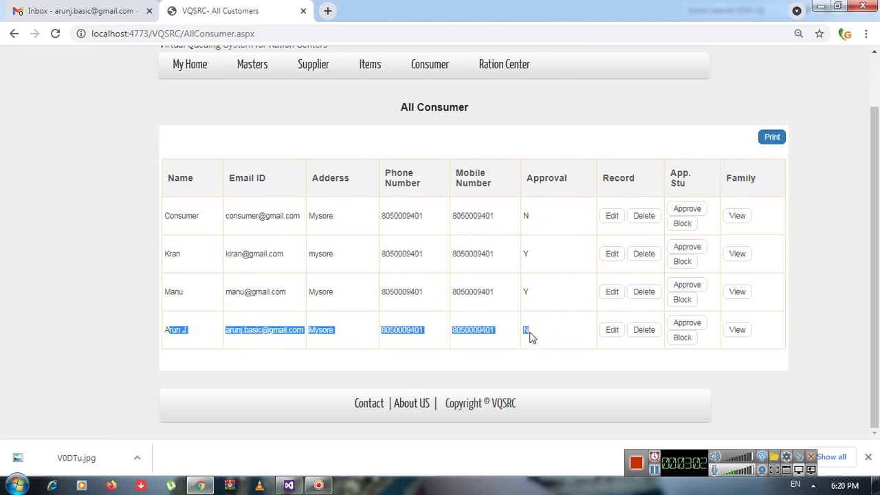
left_click(525, 331)
left_click(545, 340)
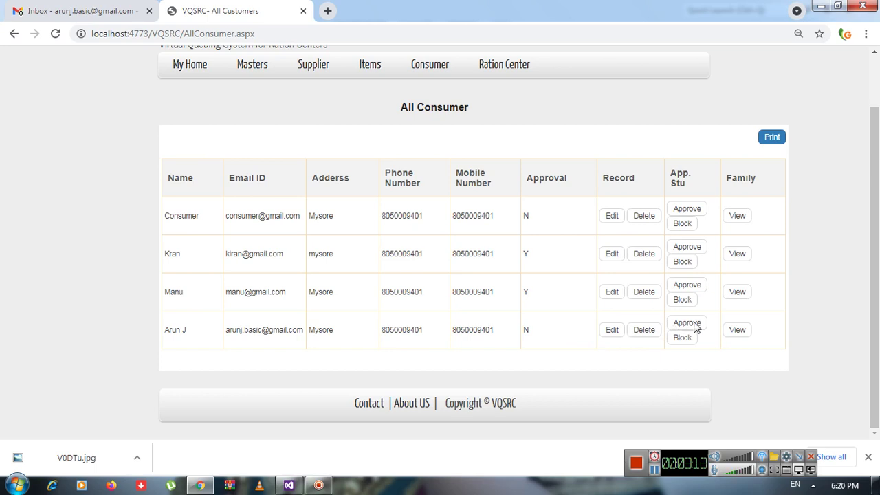
- Approve the new consumer so the Approval shows Y, then log out
left_click(687, 328)
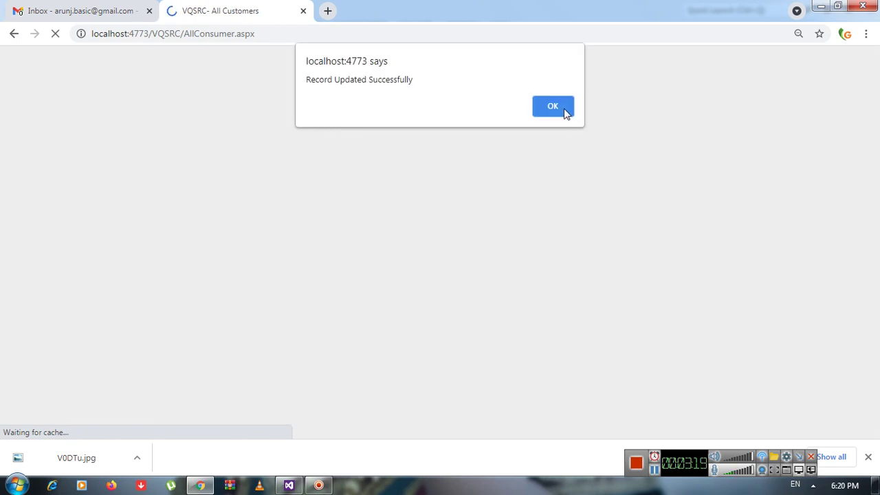
left_click(553, 107)
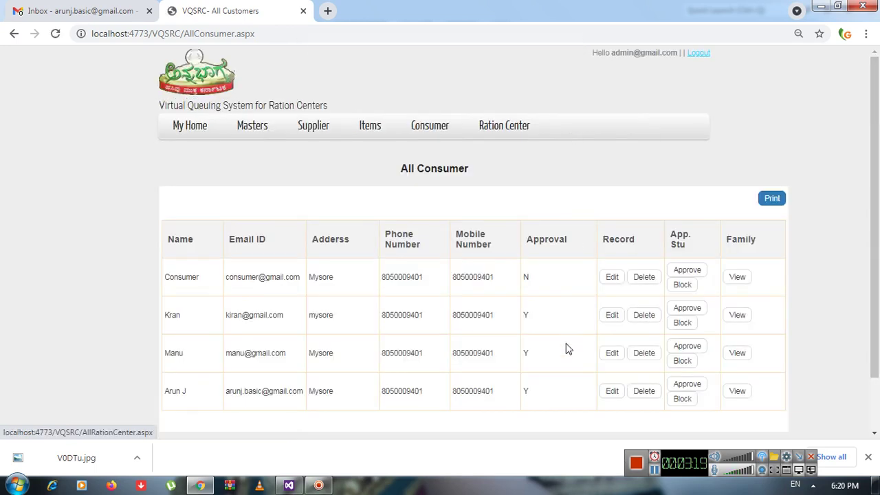
double_click(524, 391)
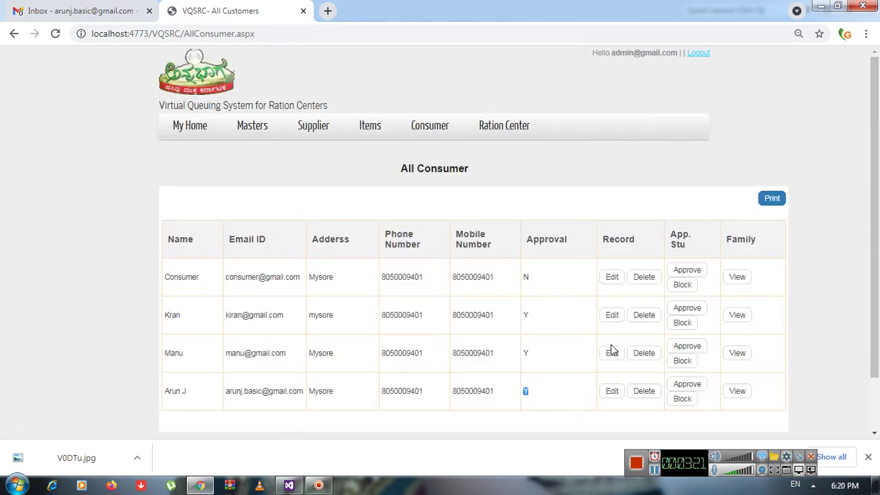
left_click(697, 53)
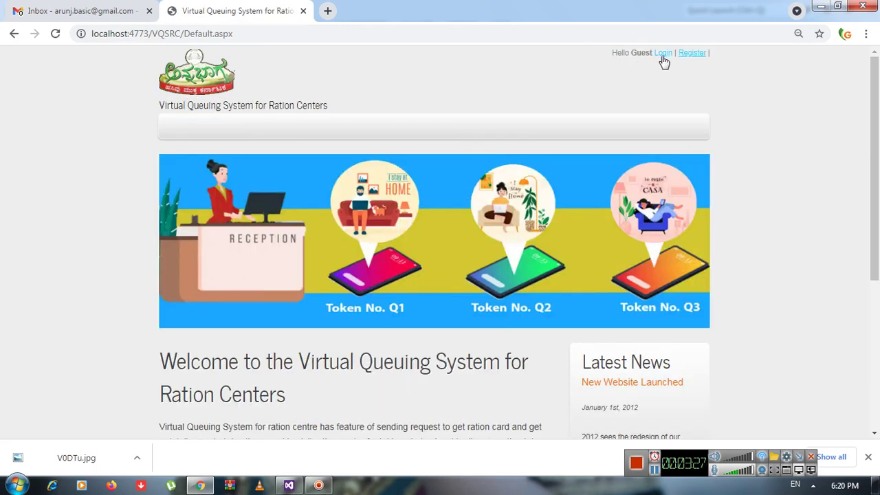
- Log in with profile type Consumer using the approved consumer's e-mail and password
left_click(663, 55)
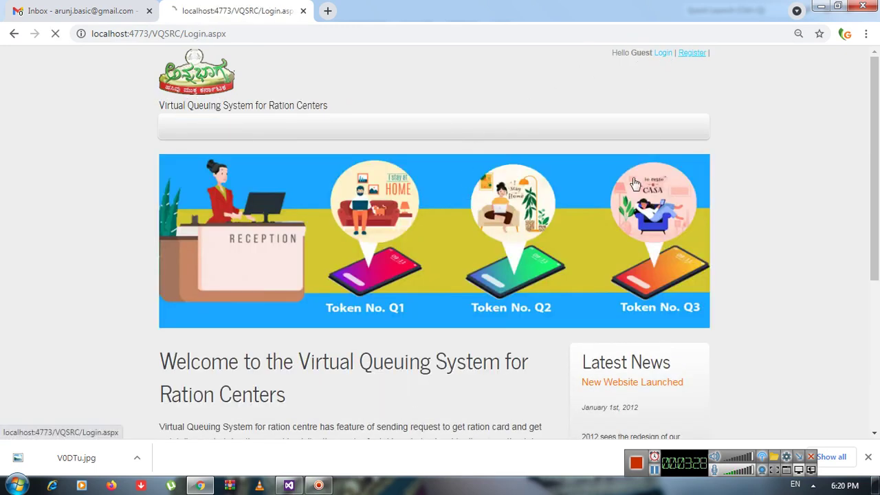
left_click(337, 200)
left_click(334, 231)
left_click(327, 223)
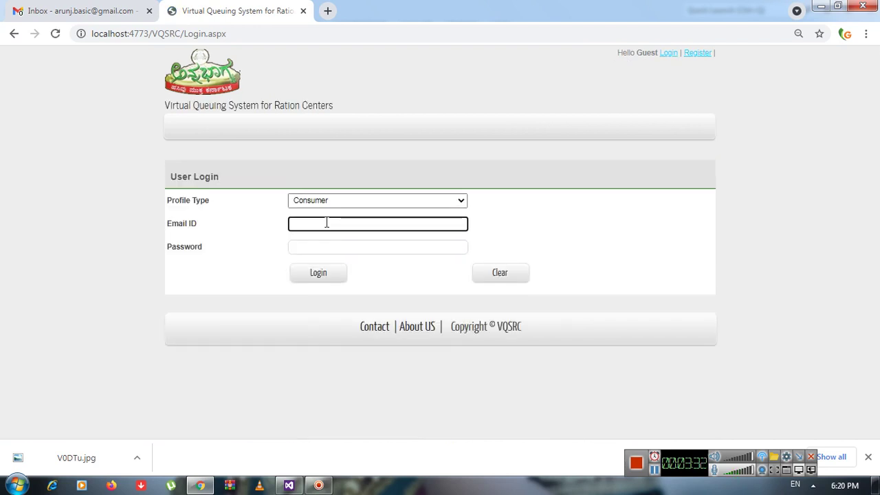
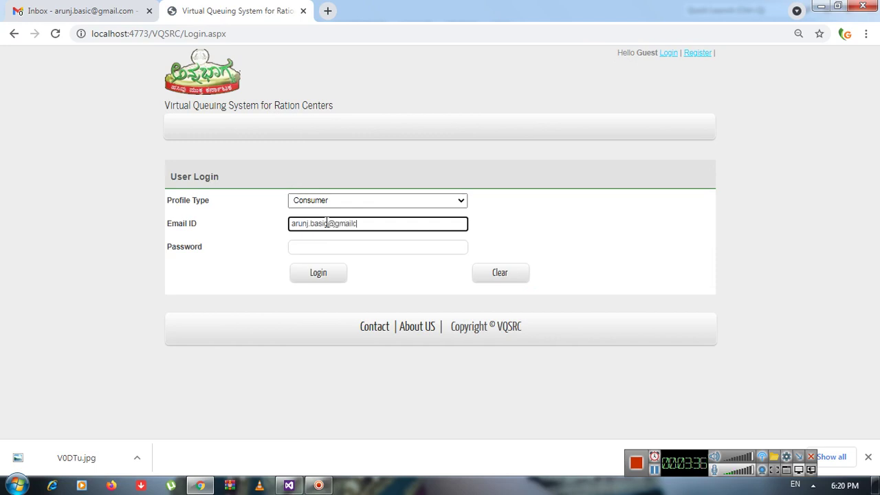
key("Tab")
type("**")
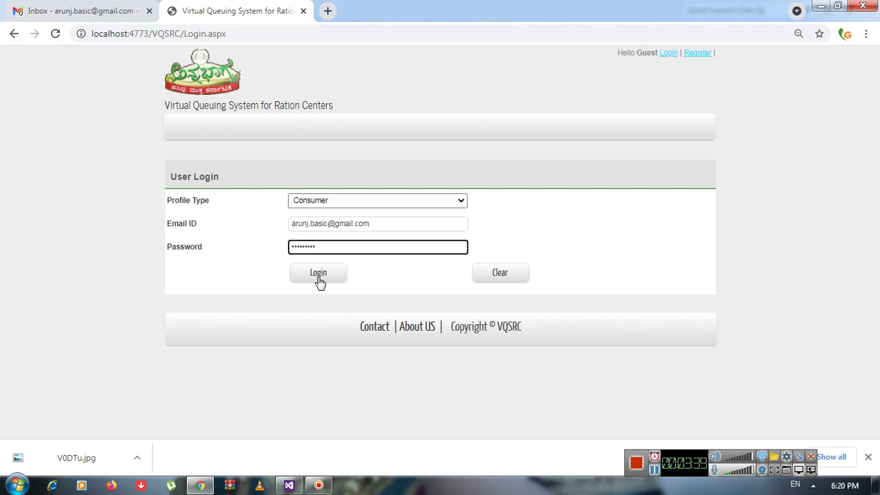
left_click(318, 278)
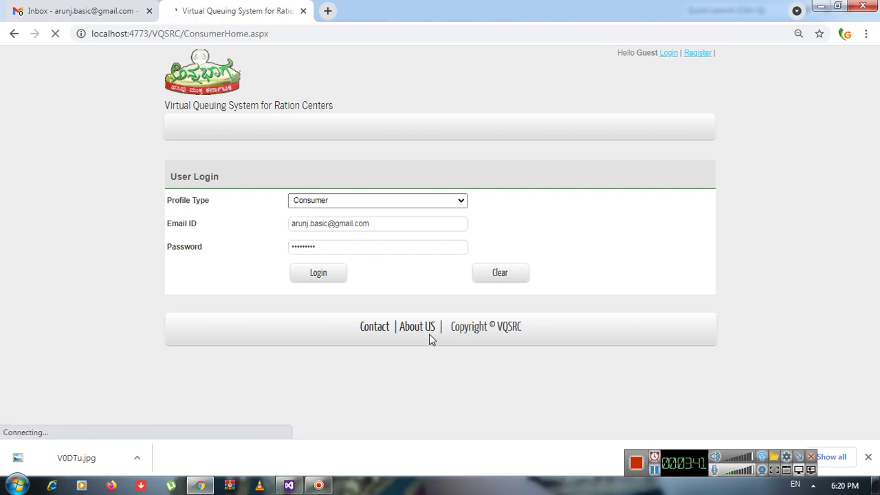
- Show the consumer's full list of ration centres via Ration Center > View All
scroll(500, 331, "down", 2)
scroll(500, 331, "up", 2)
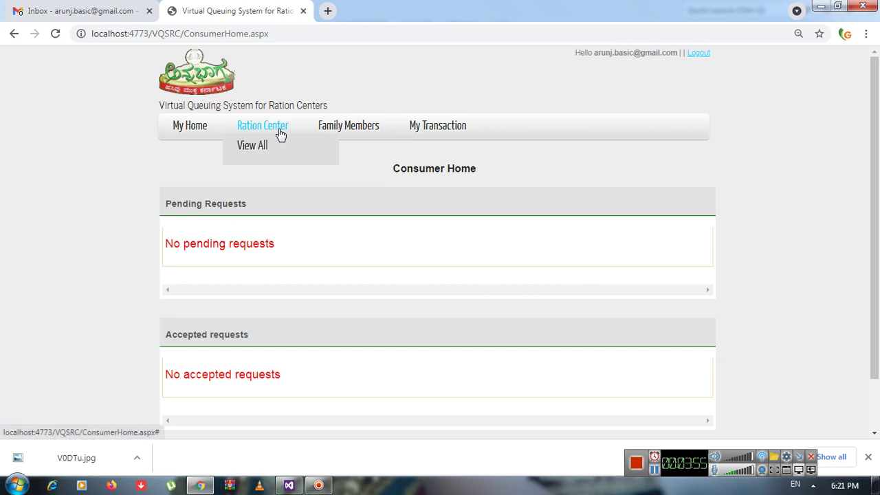
mouse_move(248, 131)
left_click(257, 146)
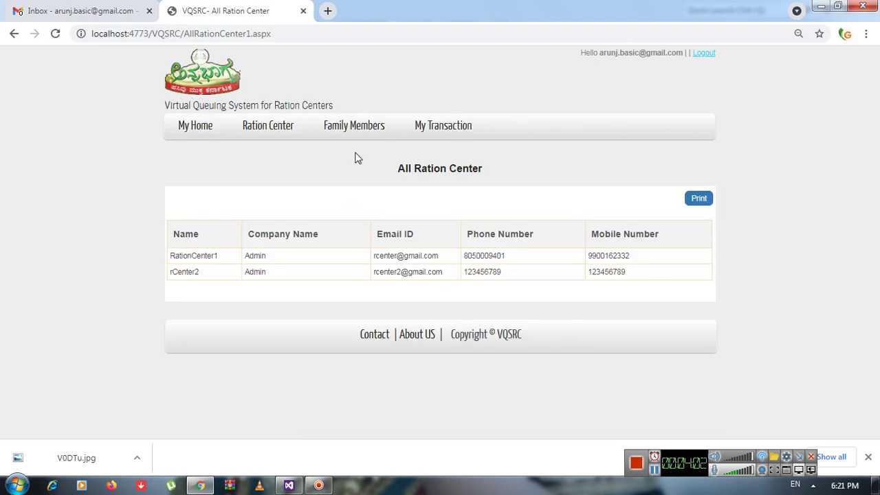
- Check the family members list, which shows no customers, then go to Family Members > Add Member
mouse_move(418, 125)
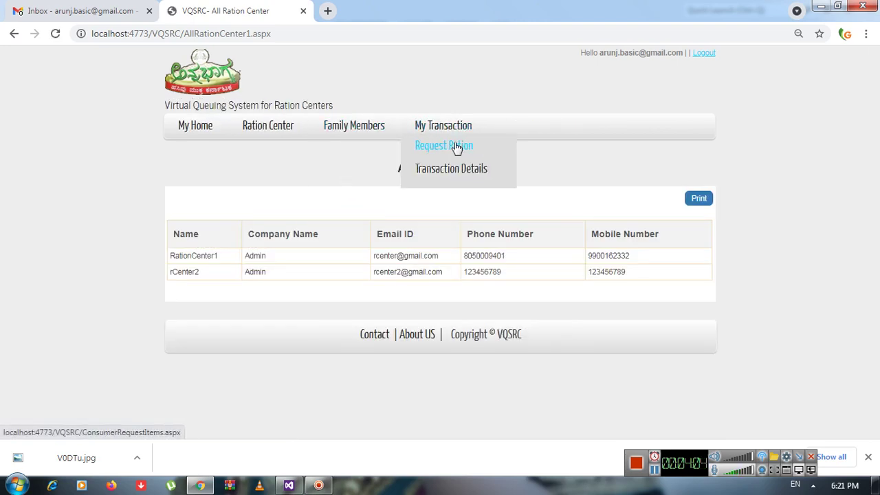
mouse_move(383, 125)
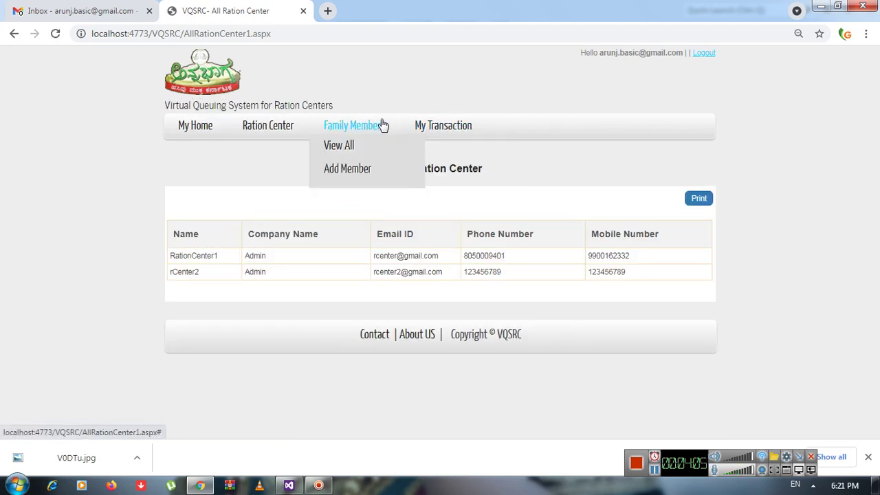
left_click(345, 145)
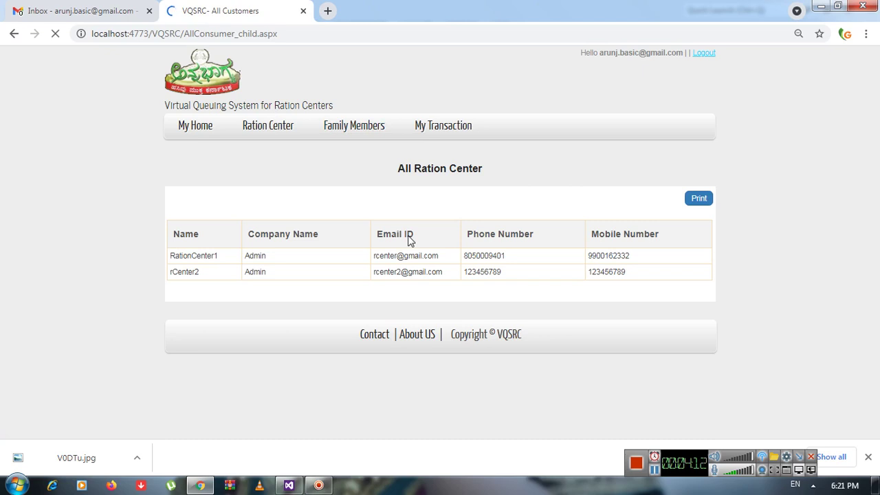
mouse_move(367, 132)
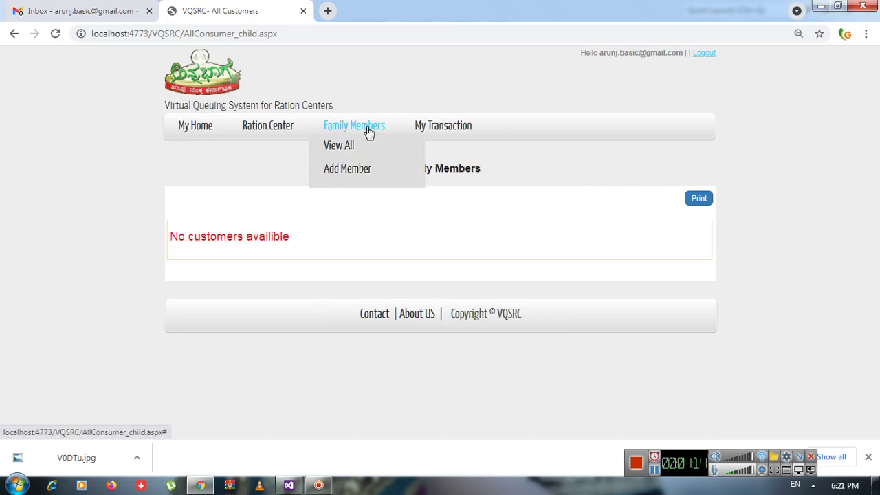
left_click(340, 170)
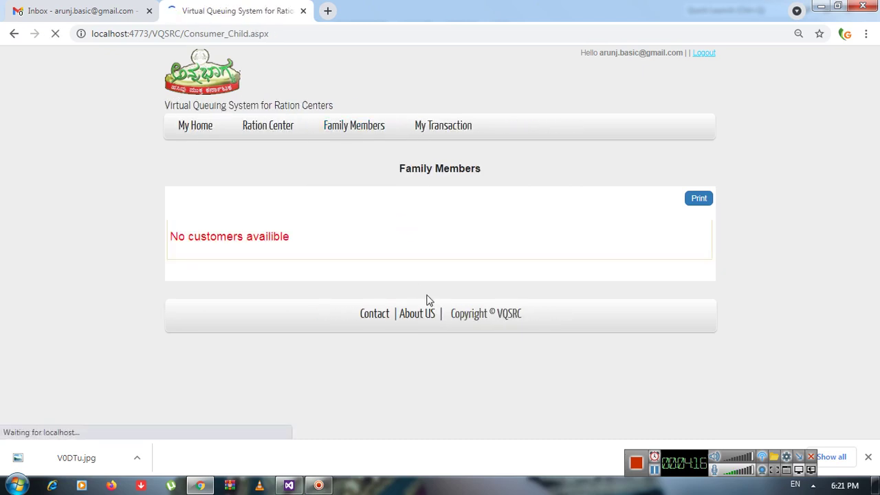
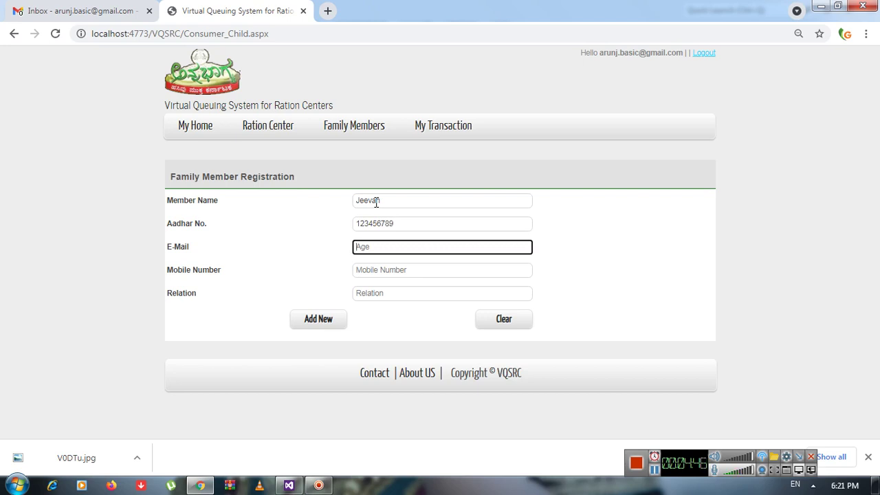
- Enter age 18, the member's mobile number and relation Son, then add the member and acknowledge the alert
type("8")
left_click(392, 271)
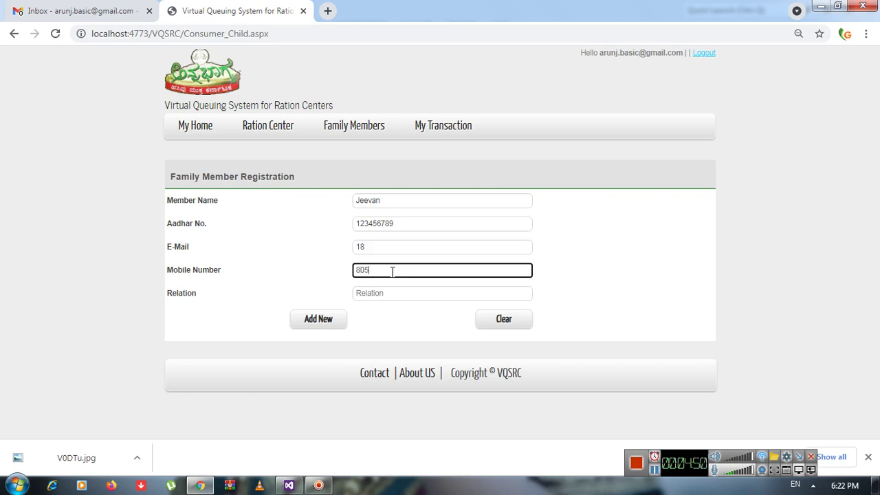
key("Tab")
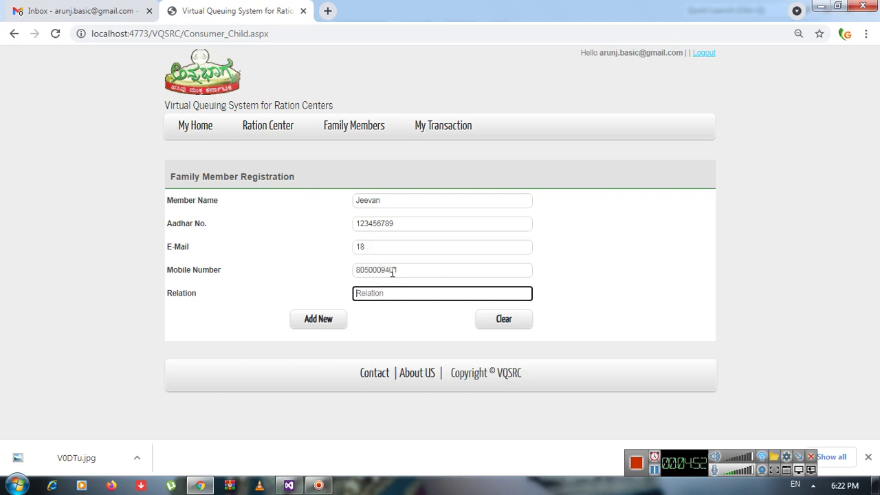
type("Son")
left_click(328, 327)
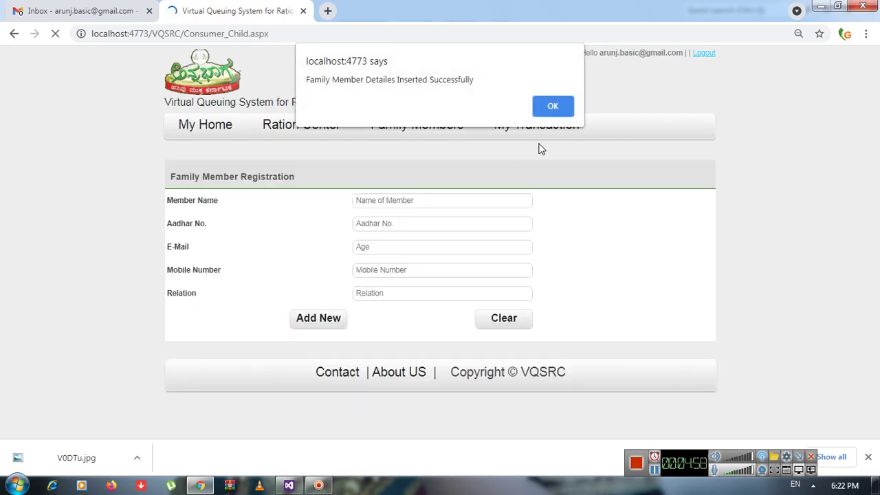
left_click(562, 108)
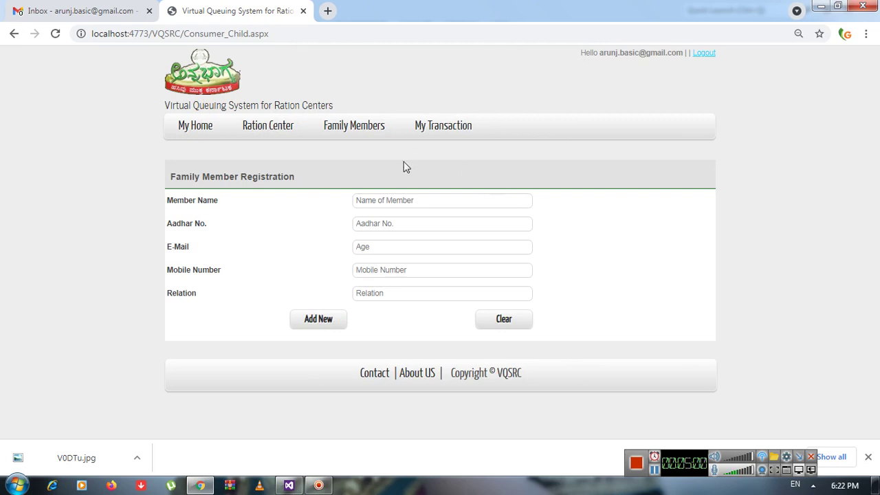
- Open Family Members > View All and highlight the Wife's and Son's approval values, both N
mouse_move(343, 138)
left_click(351, 146)
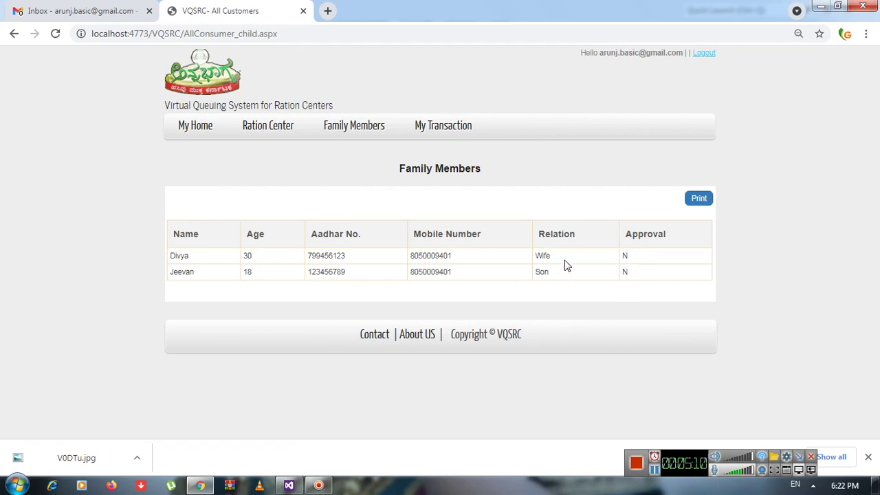
double_click(624, 255)
double_click(626, 273)
double_click(626, 256)
double_click(627, 274)
double_click(611, 255)
left_click(626, 281)
double_click(629, 259)
left_click(635, 287)
double_click(623, 276)
mouse_move(421, 134)
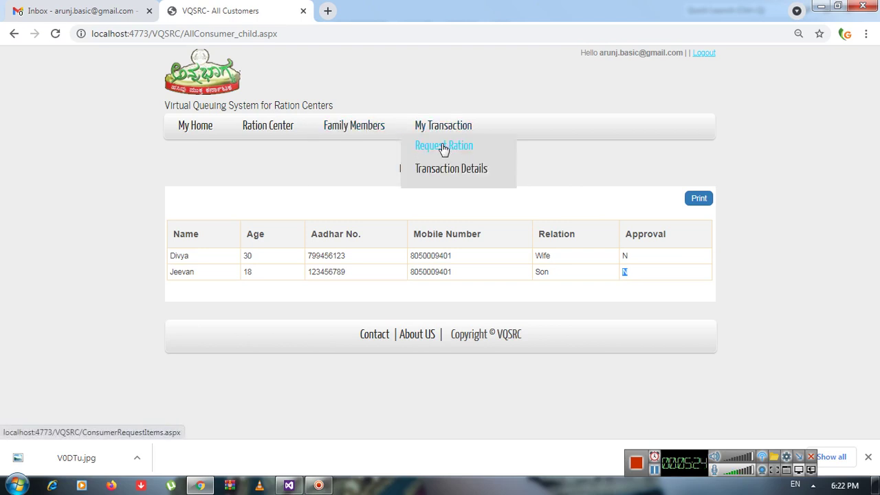
- Check Request Ration shows 'No customers availible' under family member details, then log out
left_click(443, 151)
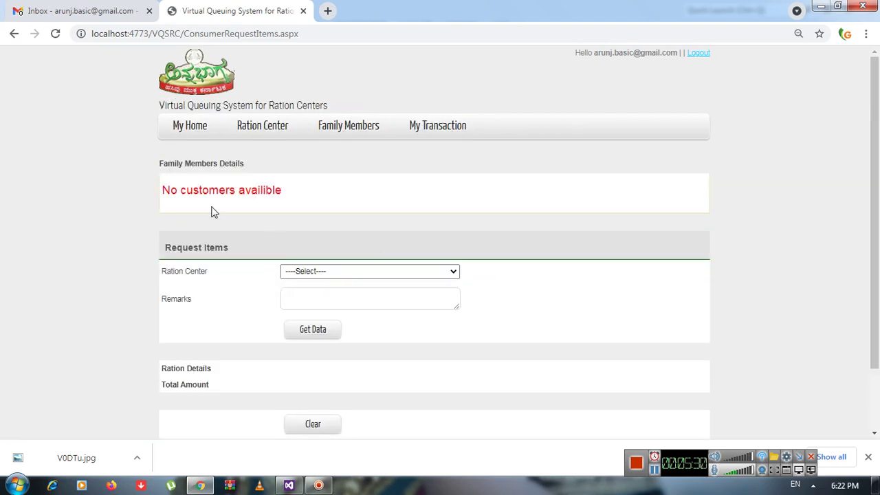
left_click_drag(159, 163, 269, 189)
left_click(200, 203)
left_click_drag(165, 191, 297, 193)
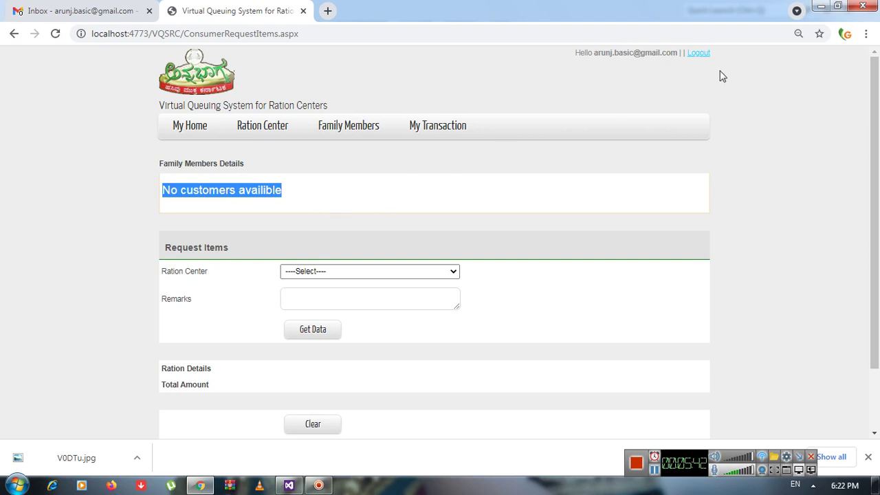
left_click(699, 53)
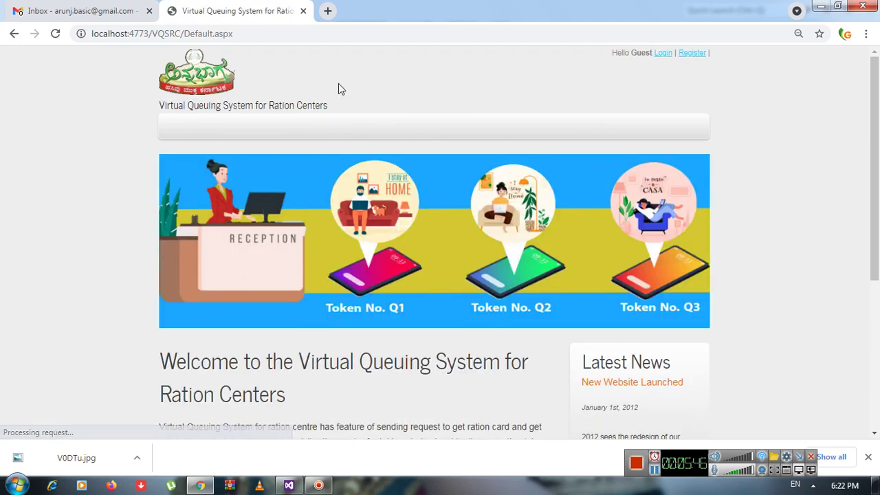
- Sign in with profile type Admin using the admin e-mail and password
left_click(661, 54)
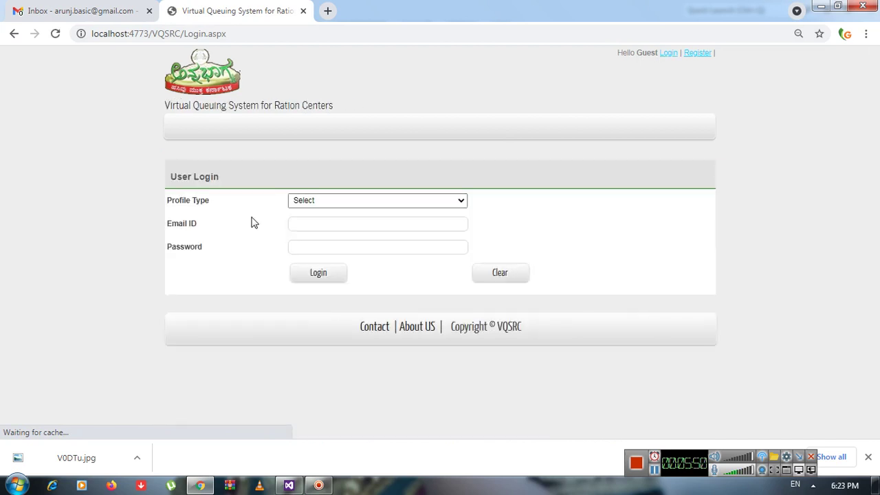
left_click(323, 200)
left_click(318, 221)
left_click(318, 223)
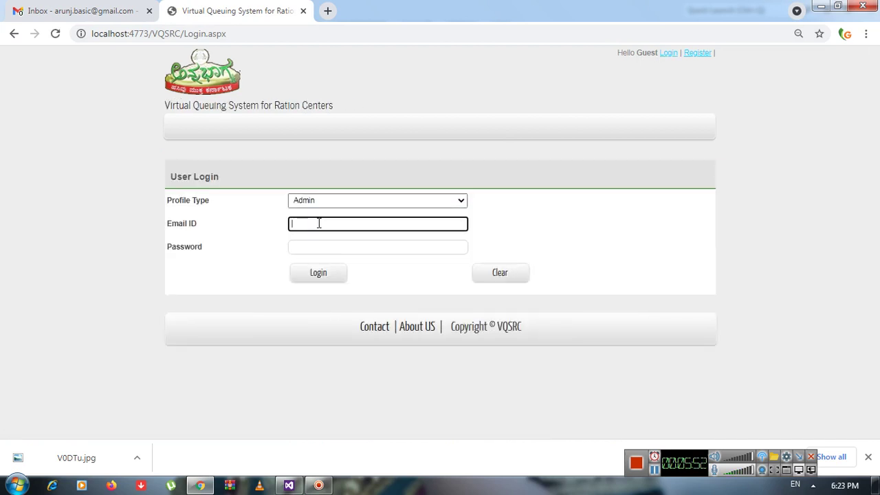
type("admin@gmail")
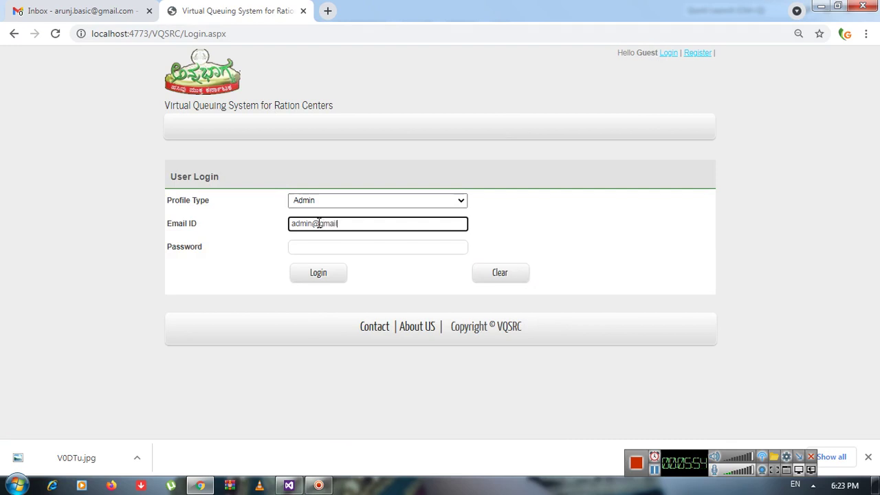
type(".com")
key("Tab")
type("123456")
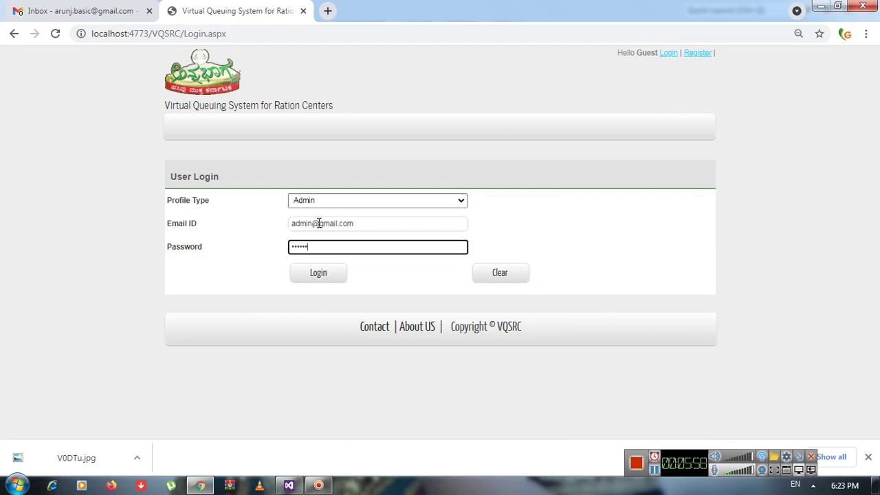
type("789")
left_click(315, 277)
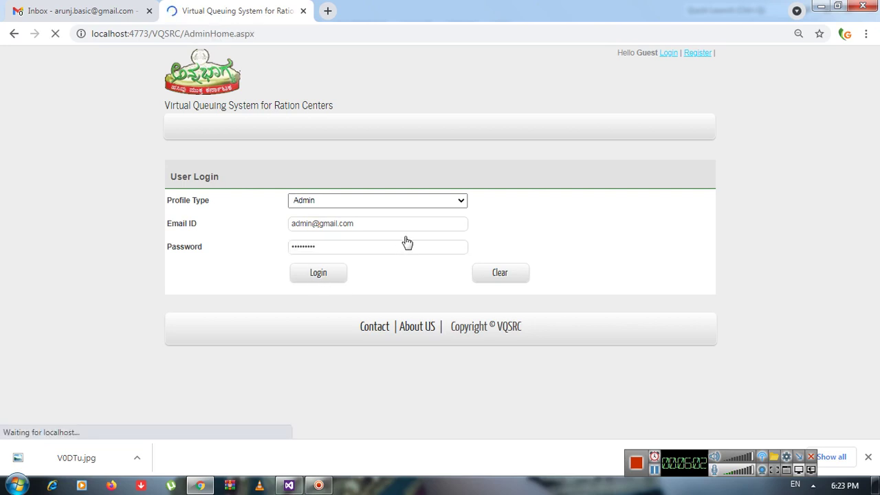
- From Consumer > View All, open the last consumer's Family view showing Wife and Son at N
mouse_move(443, 130)
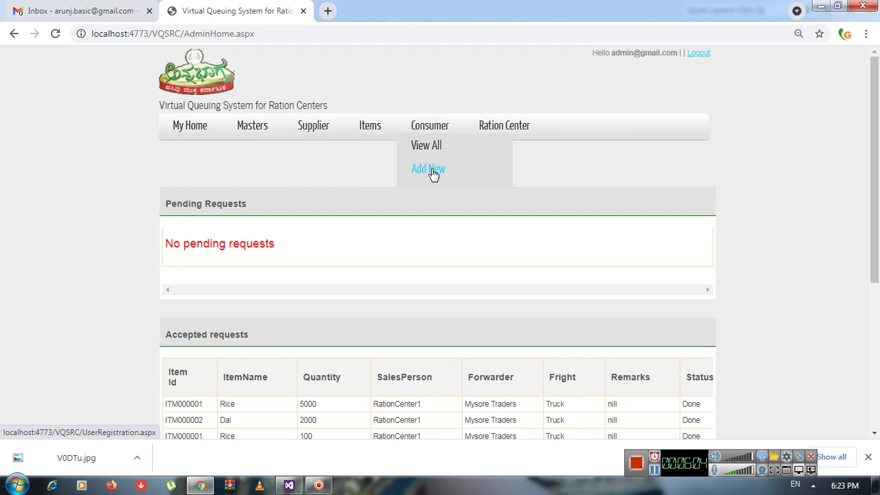
left_click(433, 147)
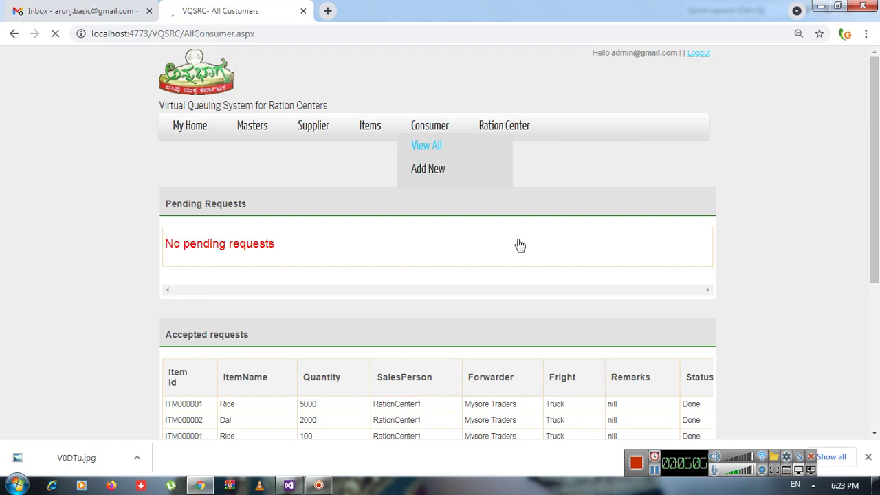
scroll(519, 268, "down", 1)
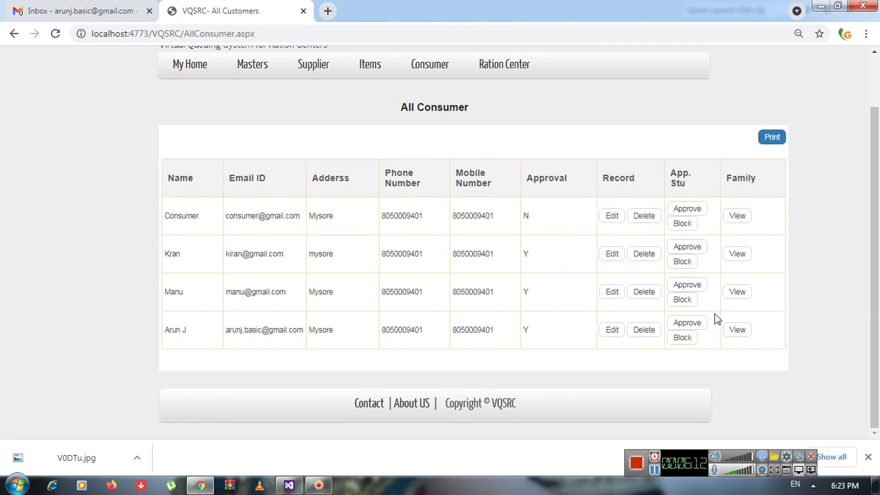
left_click(746, 334)
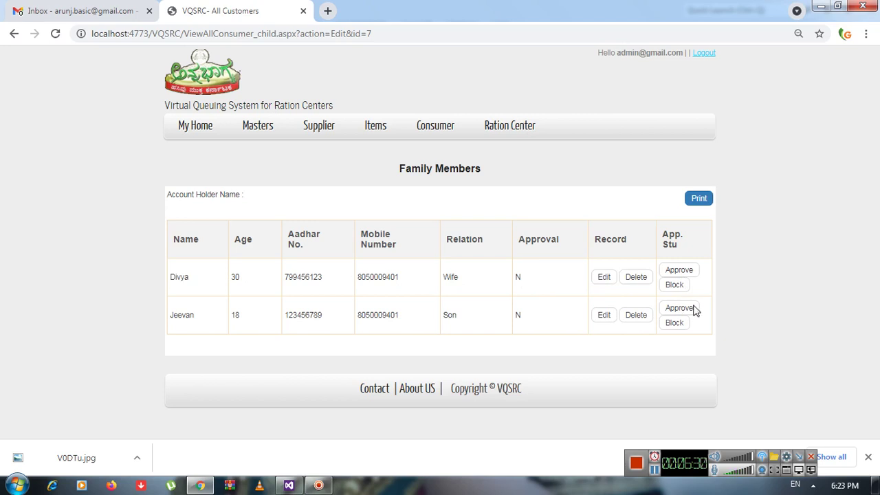
- Approve the Wife's row and confirm the 'Record Updated Successfully' alert
left_click(683, 270)
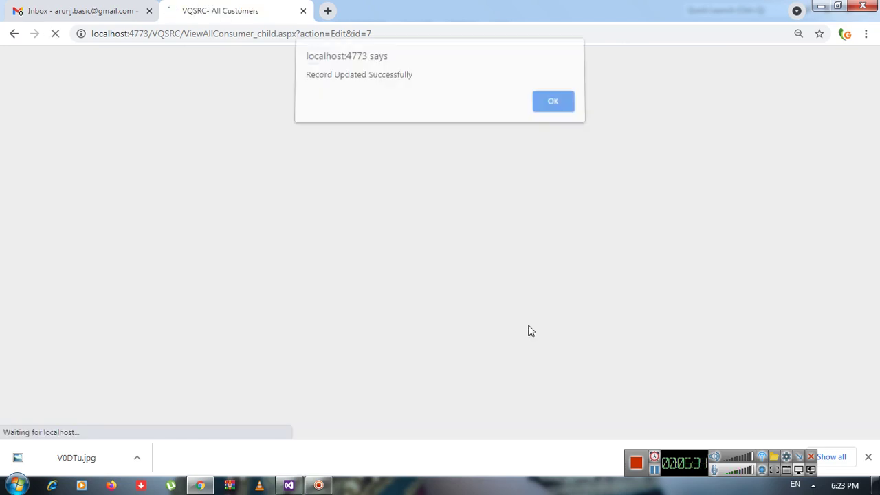
left_click(552, 108)
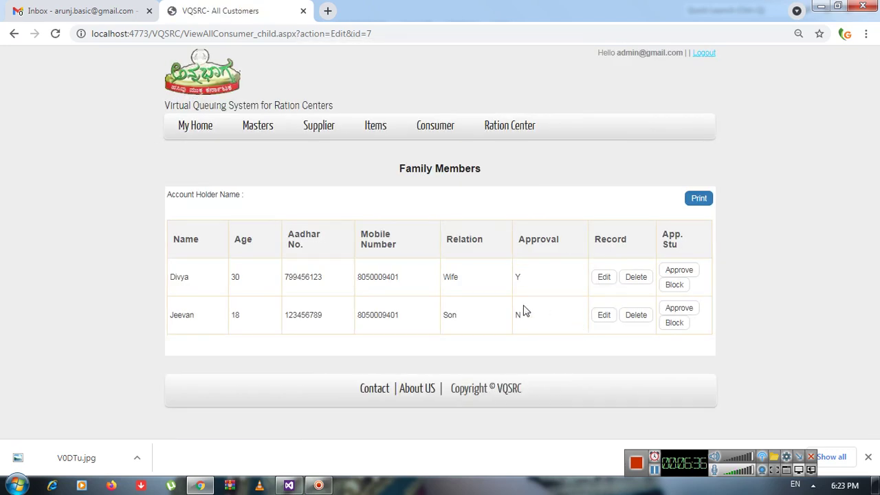
mouse_move(371, 138)
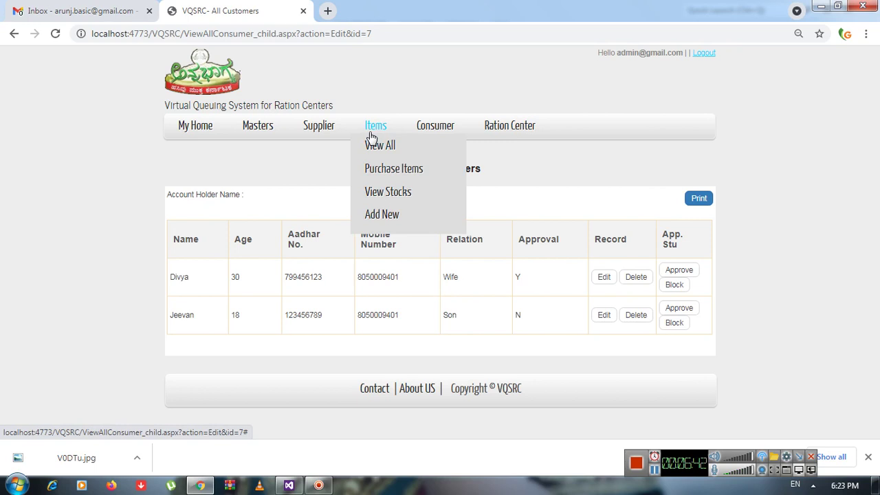
- View the Ration Validation form under Masters > Item Condition, then the All Condition list
mouse_move(272, 132)
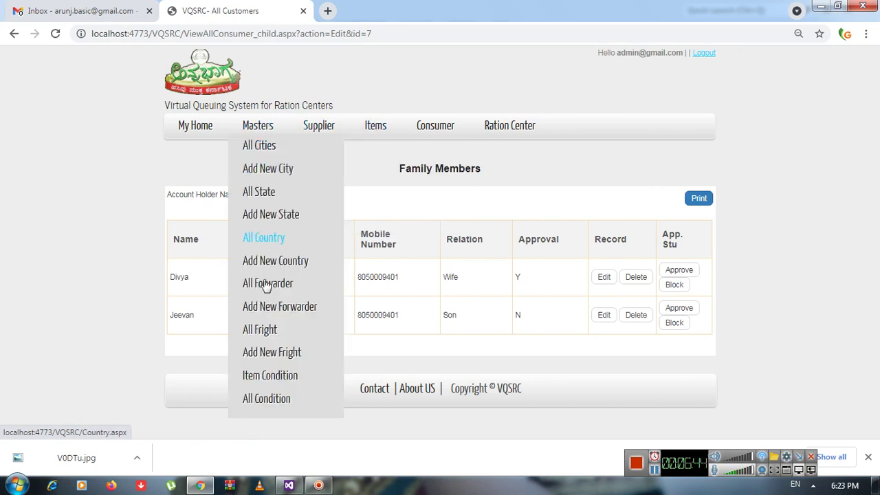
left_click(278, 377)
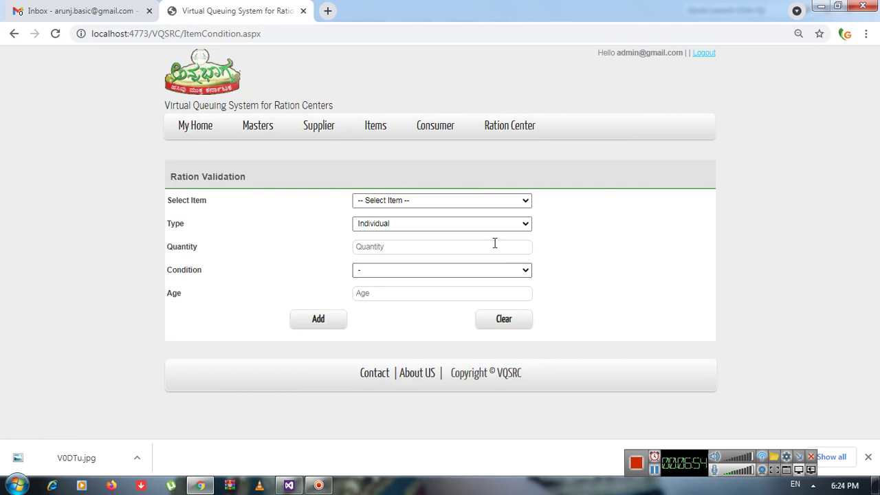
mouse_move(257, 134)
left_click(268, 400)
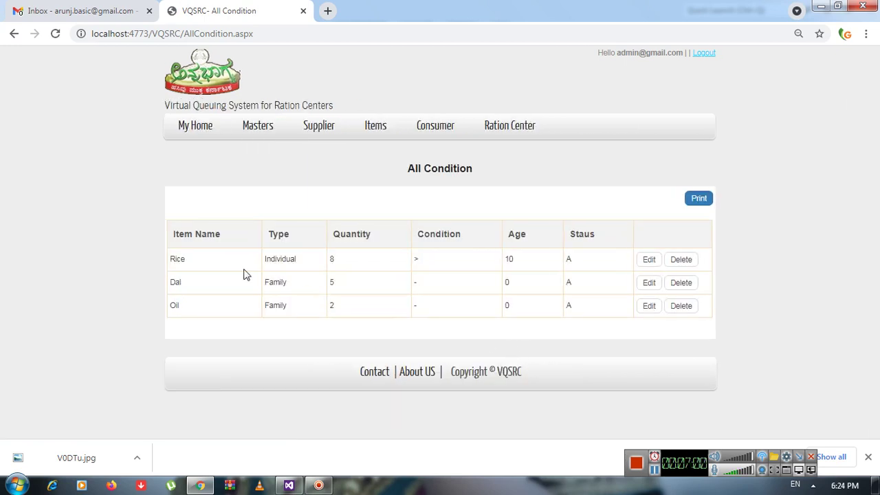
- Point out the Rice rule: Individual type, quantity 8, condition >, age 10
double_click(177, 259)
double_click(281, 258)
double_click(331, 259)
double_click(416, 259)
left_click(512, 261)
double_click(508, 259)
left_click(471, 269)
double_click(331, 263)
- Point out the Dal rule (Family, 5) and Oil rule (Family, 2, age 0)
double_click(278, 282)
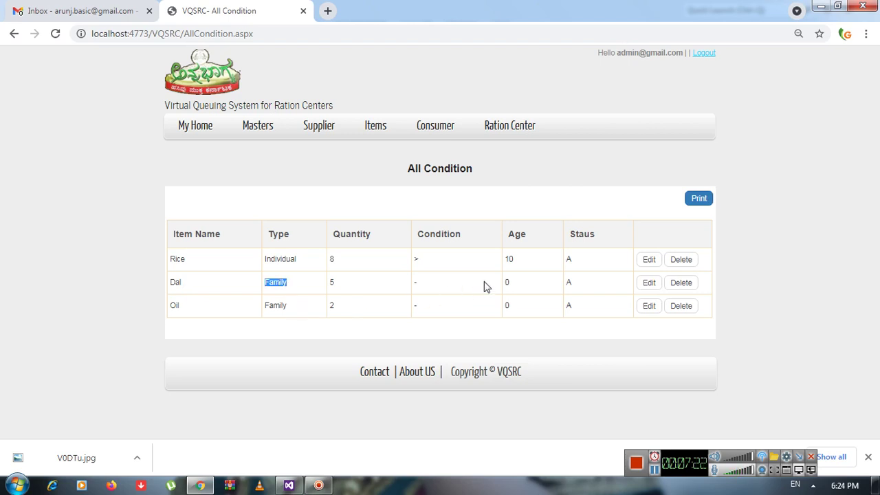
double_click(331, 282)
double_click(332, 305)
double_click(508, 306)
left_click(426, 287)
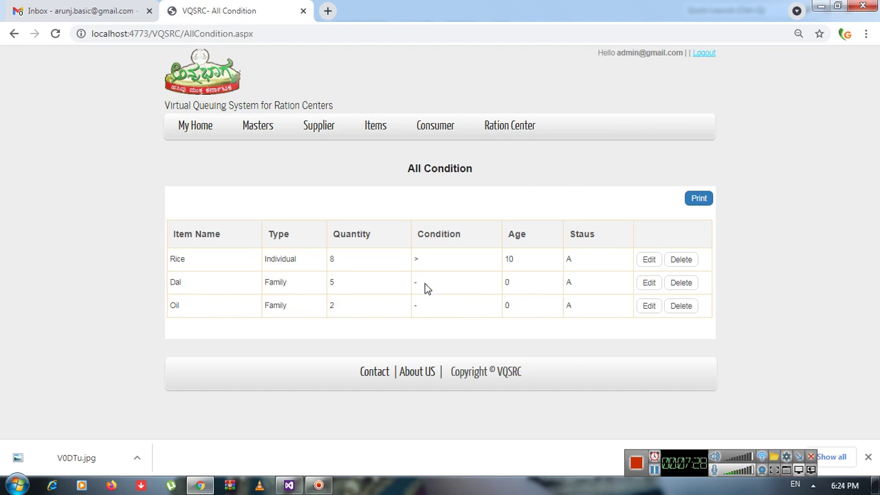
double_click(288, 258)
- In the Item Condition form, choose item Dal with ration type Individual
mouse_move(263, 131)
left_click(275, 382)
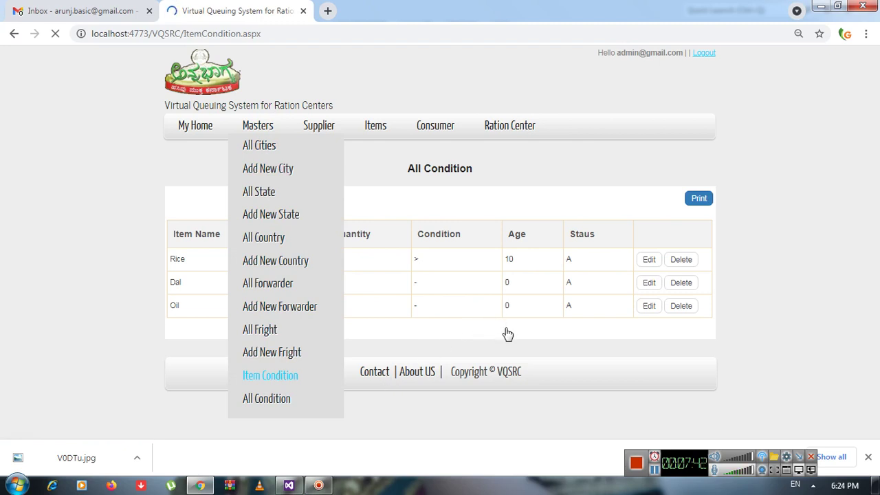
left_click(408, 201)
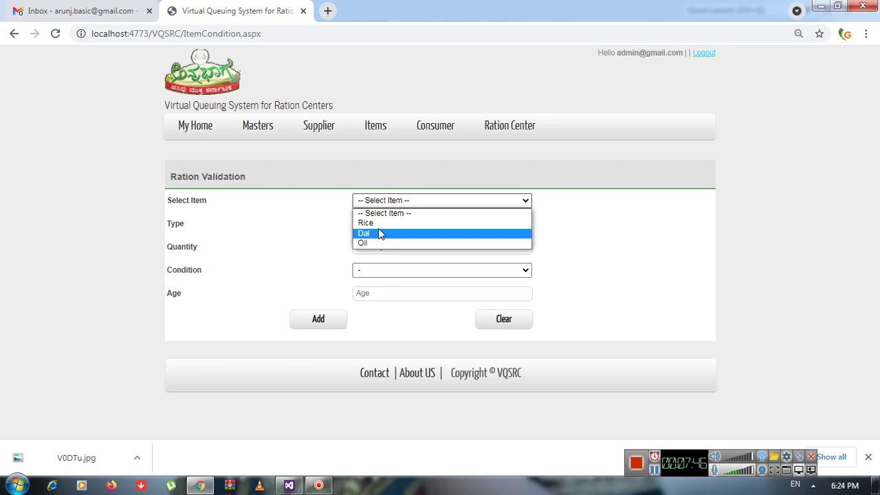
left_click(380, 234)
left_click(389, 226)
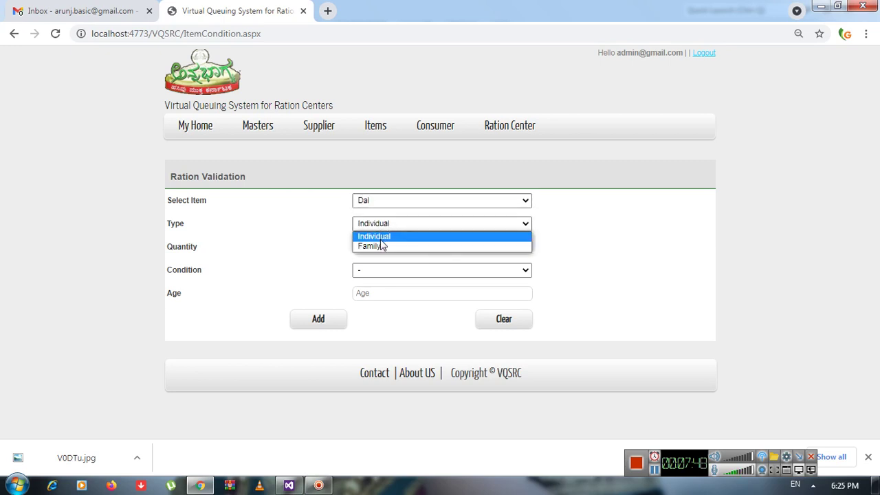
left_click(380, 238)
- Enter quantity 6 and set the condition to >=
left_click(395, 246)
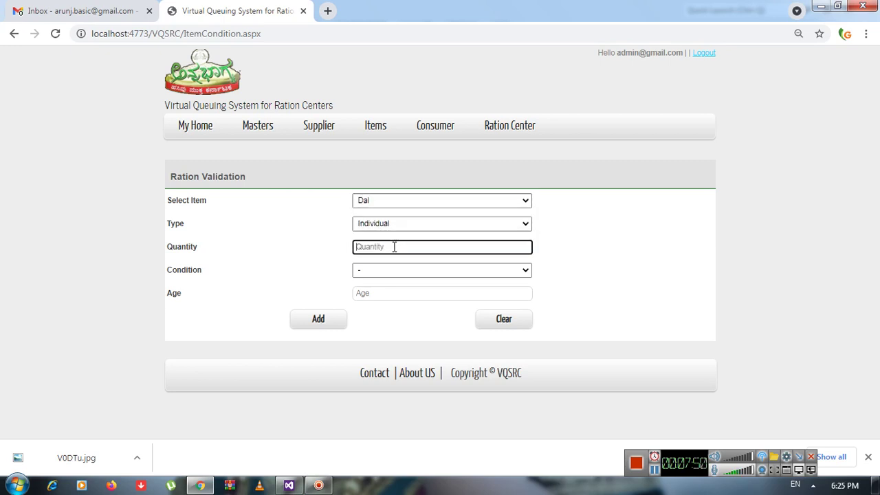
type("6")
left_click(387, 270)
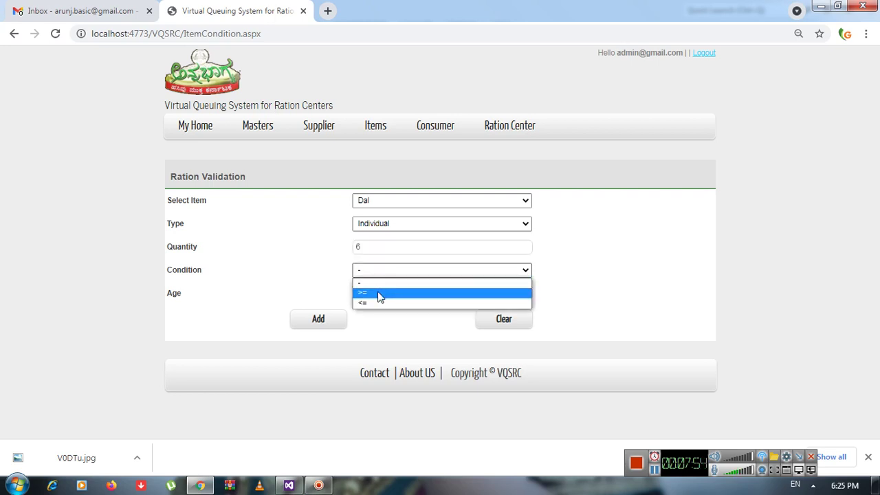
left_click(288, 293)
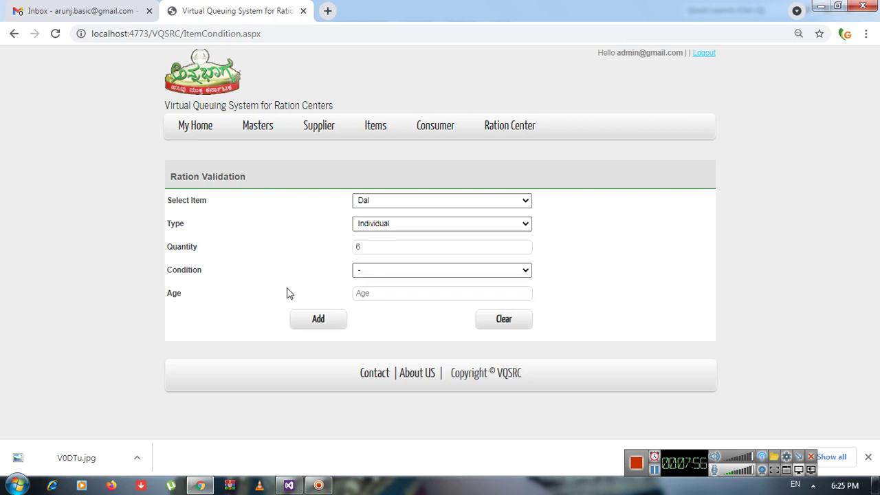
left_click(363, 294)
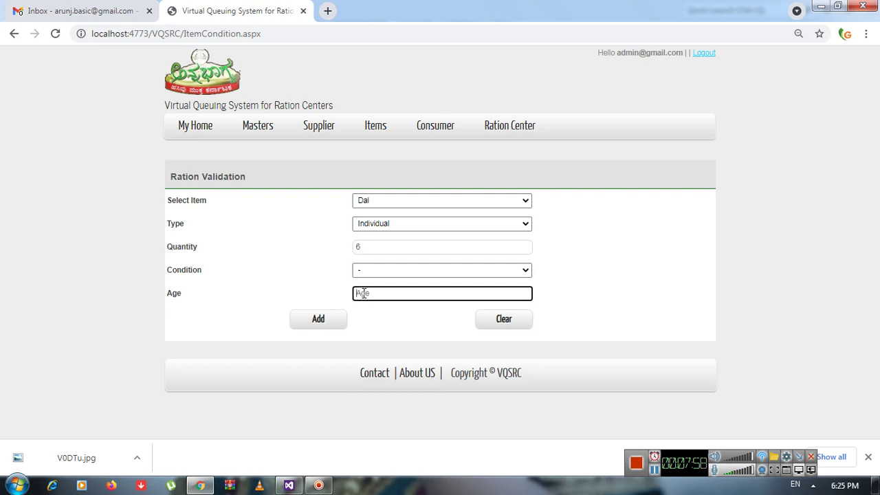
left_click(367, 275)
left_click(362, 289)
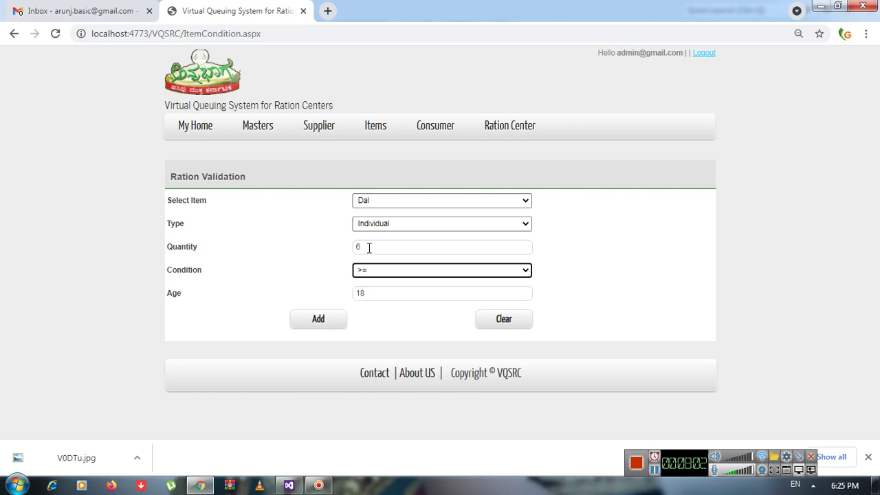
left_click_drag(371, 247, 335, 255)
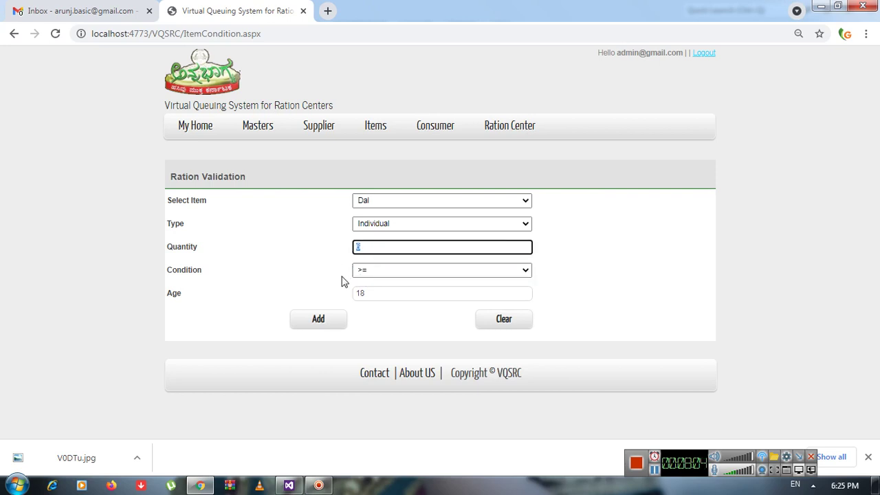
mouse_move(258, 125)
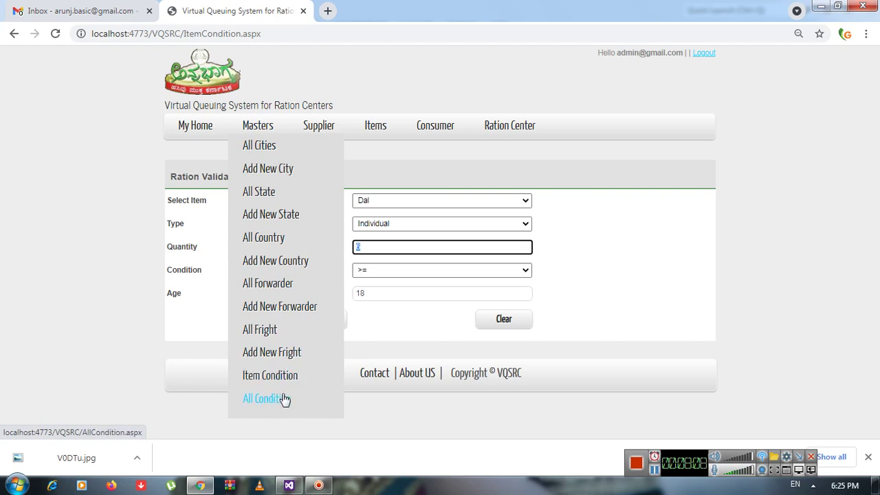
mouse_move(454, 131)
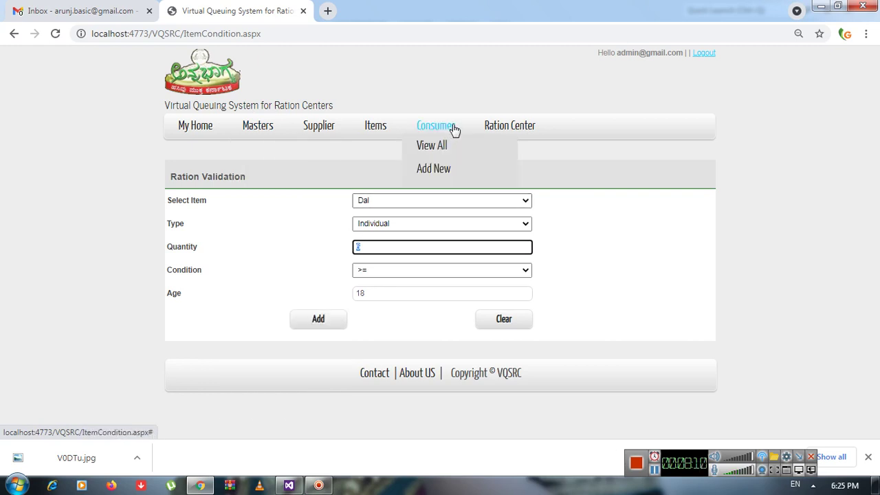
mouse_move(486, 131)
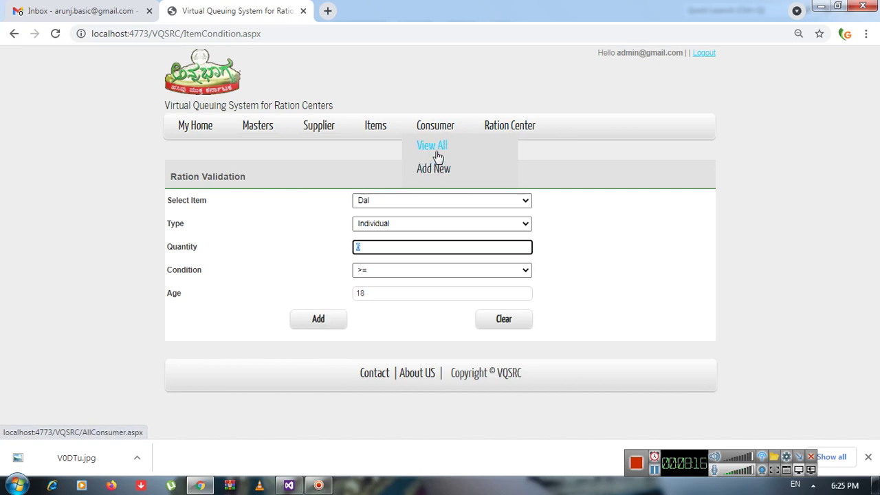
- Log out of admin and sign in with profile type Consumer using the consumer's e-mail and password
left_click(704, 53)
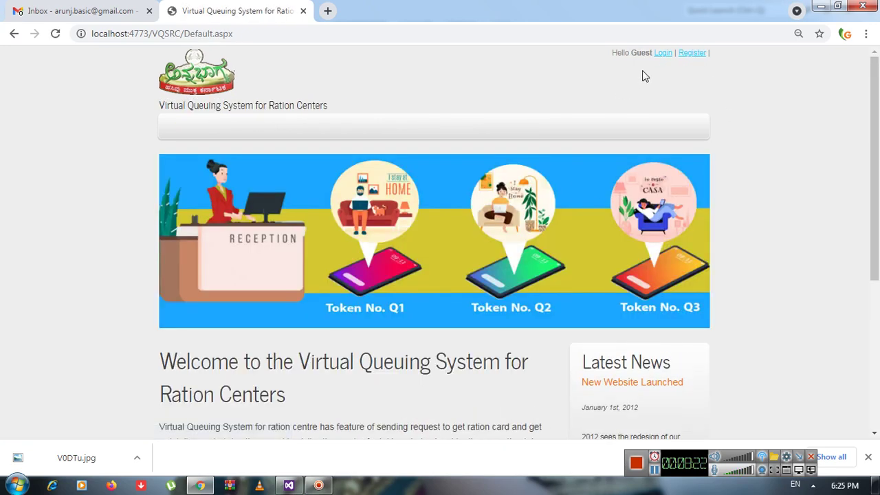
left_click(662, 54)
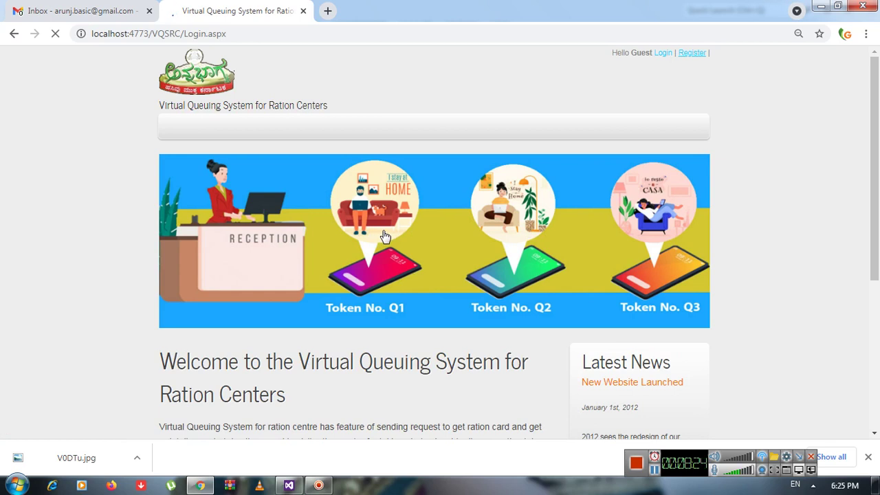
left_click(358, 200)
left_click(334, 212)
left_click(319, 229)
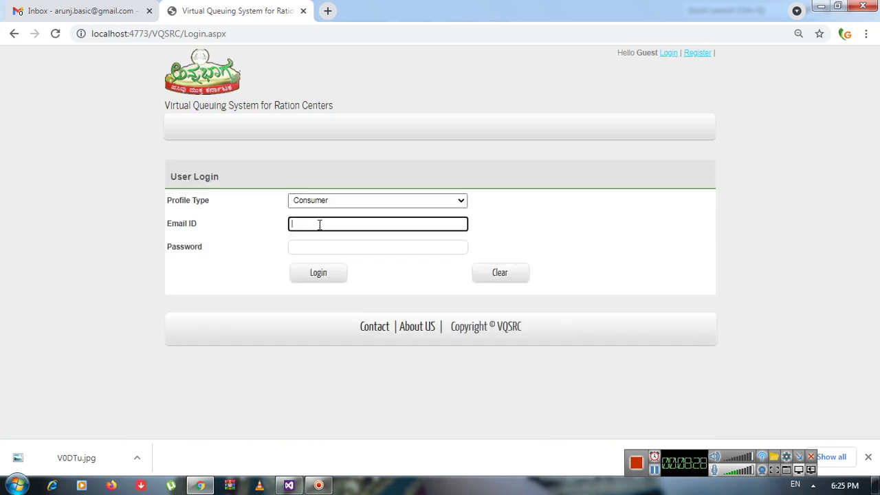
key("Tab")
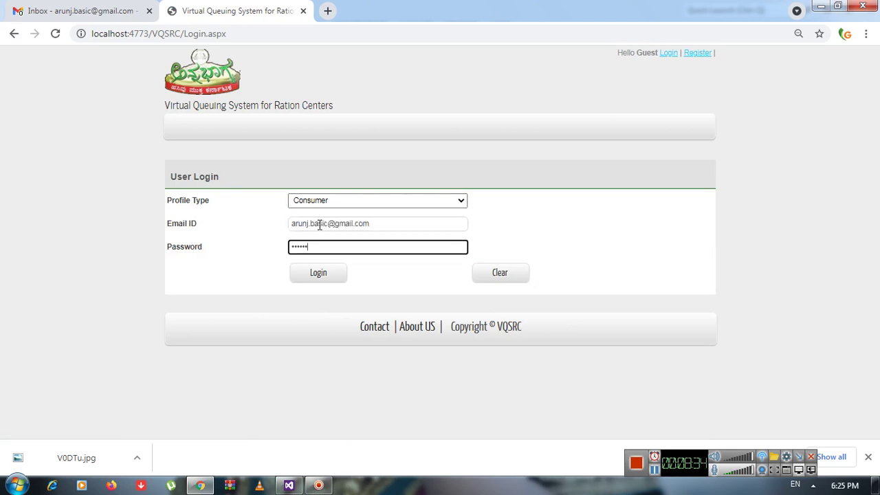
left_click(326, 277)
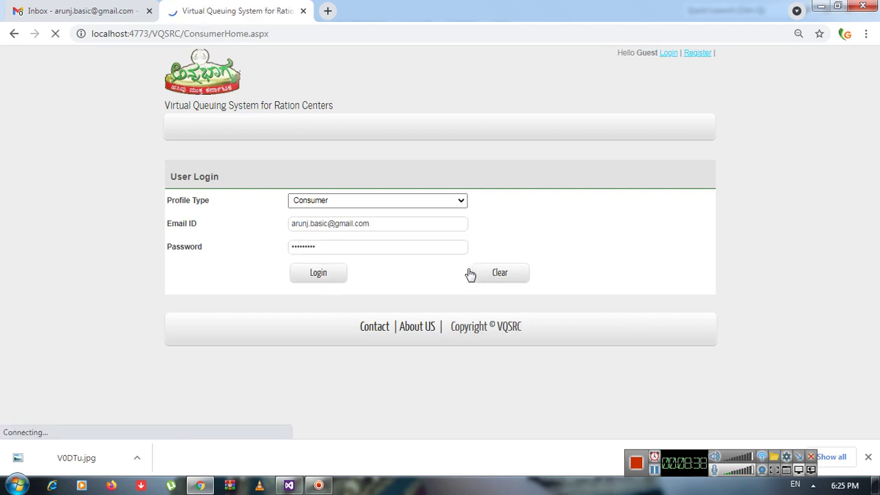
- Check Family Members shows the Wife approved and the Son pending, then open Request Ration
mouse_move(368, 137)
left_click(338, 147)
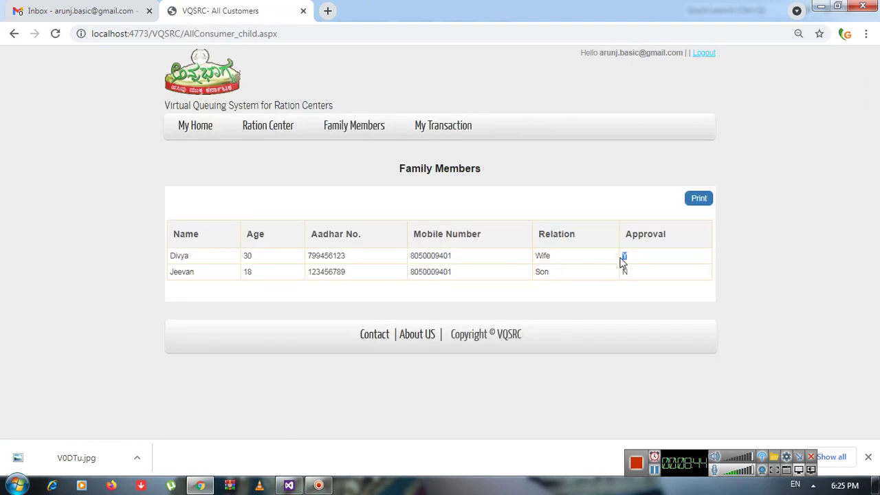
double_click(624, 271)
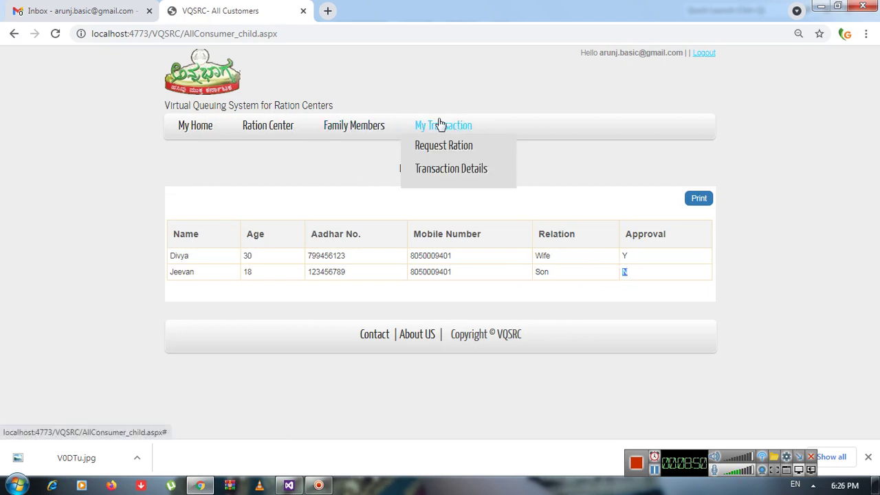
left_click(442, 150)
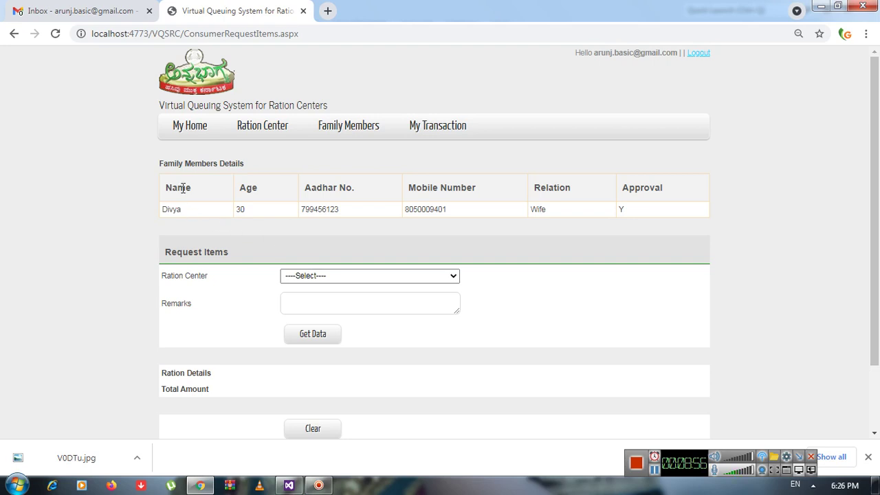
- Highlight the family members details table and review the request page
left_click_drag(162, 165, 643, 227)
left_click(644, 227)
scroll(361, 217, "down", 2)
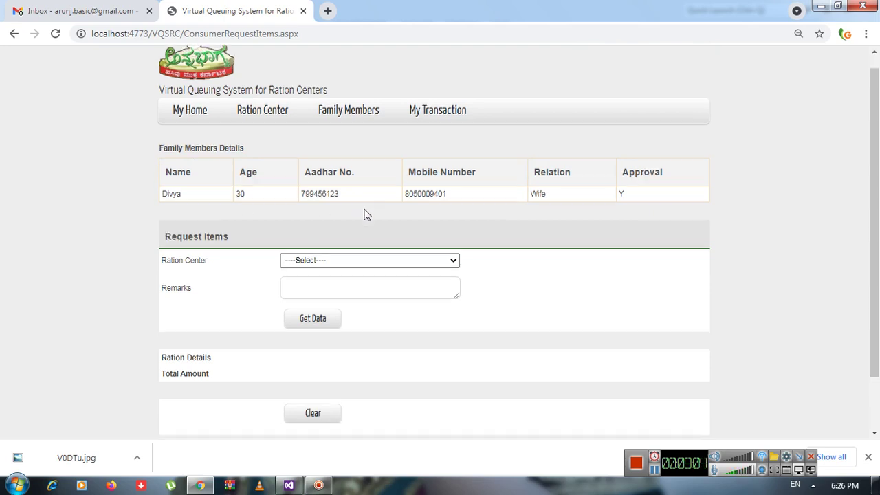
scroll(385, 220, "up", 2)
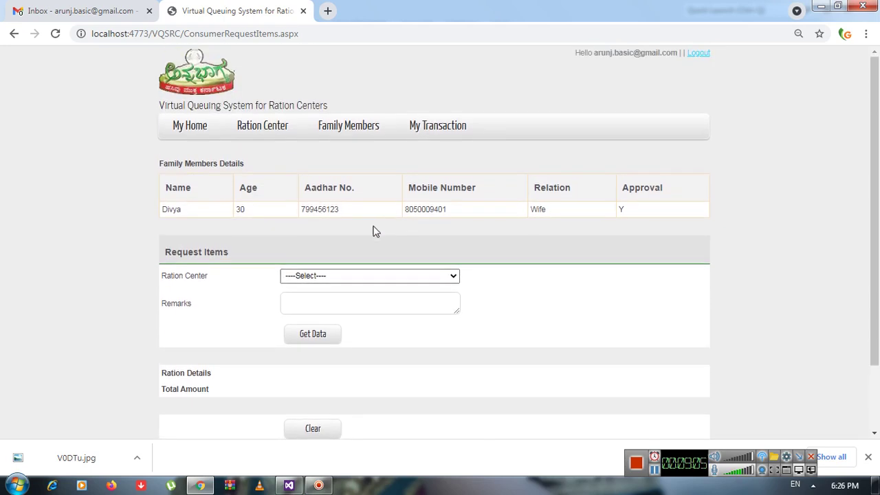
- Choose RationCenter1 as the ration center, set Remarks to Nil, and fetch the ration data
left_click(346, 275)
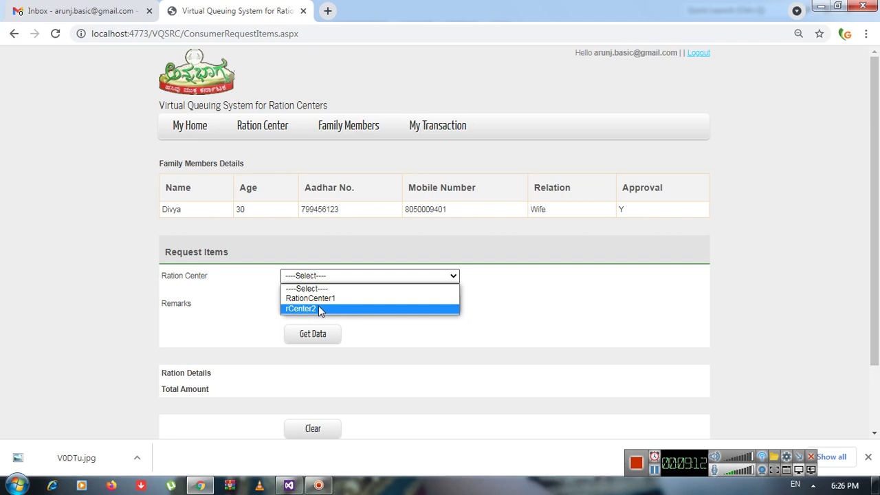
left_click(323, 298)
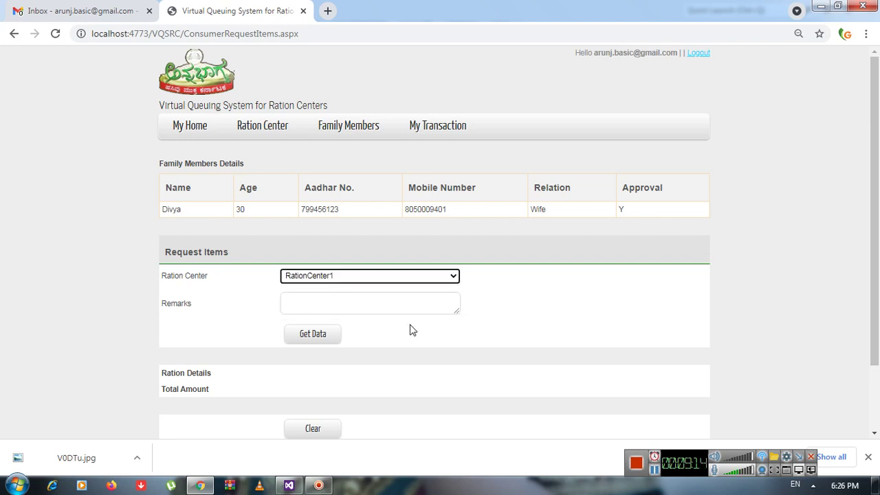
left_click(332, 304)
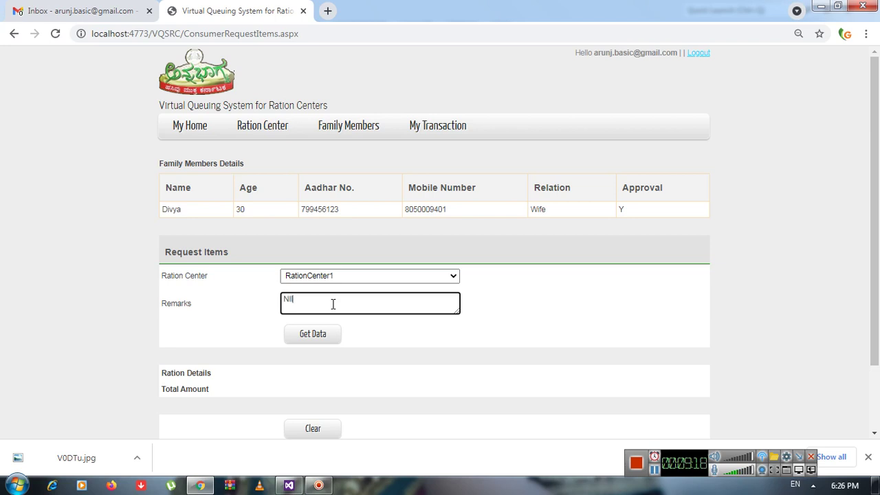
scroll(400, 308, "down", 2)
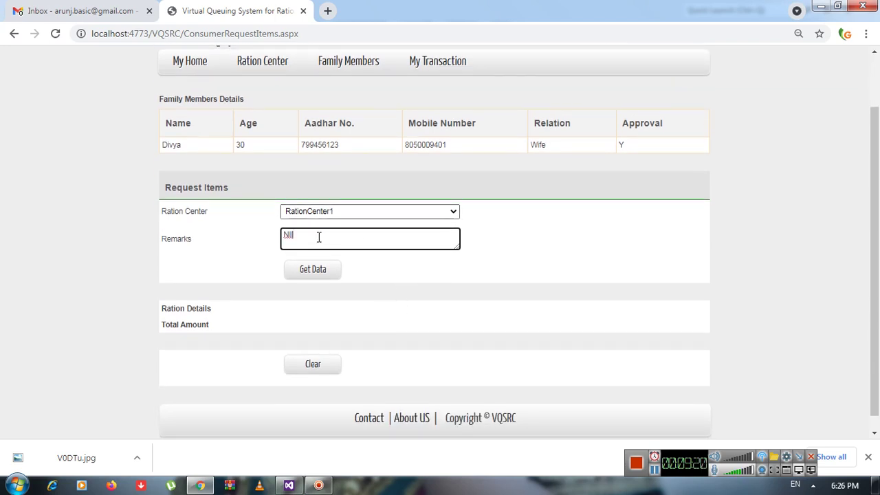
left_click(318, 275)
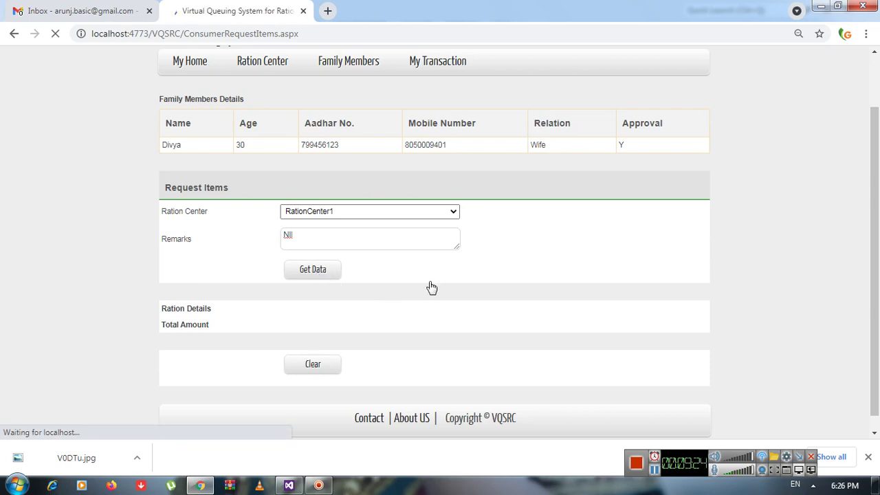
scroll(479, 292, "down", 3)
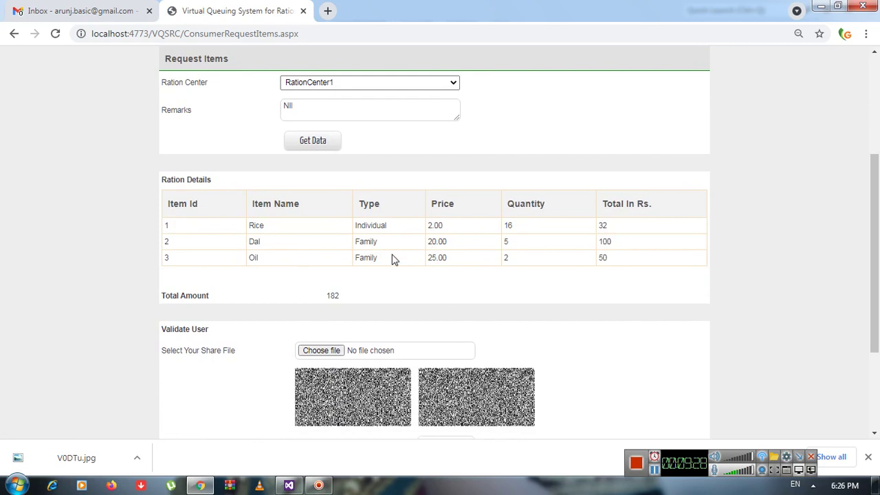
scroll(378, 261, "up", 1)
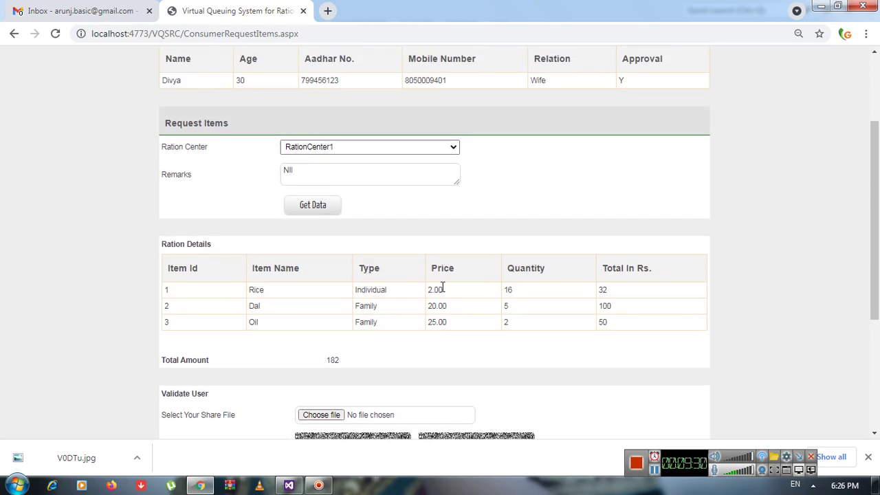
left_click_drag(443, 287, 432, 290)
left_click_drag(513, 289, 507, 291)
scroll(537, 329, "up", 1)
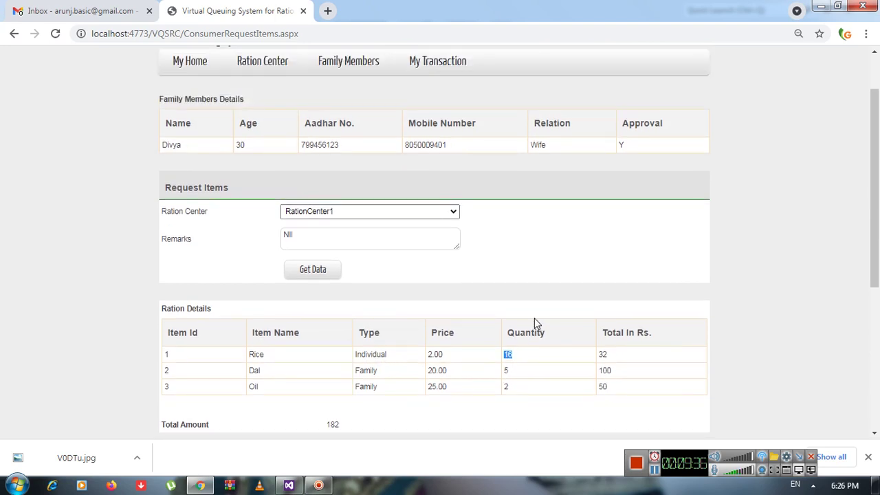
scroll(534, 320, "up", 1)
double_click(173, 210)
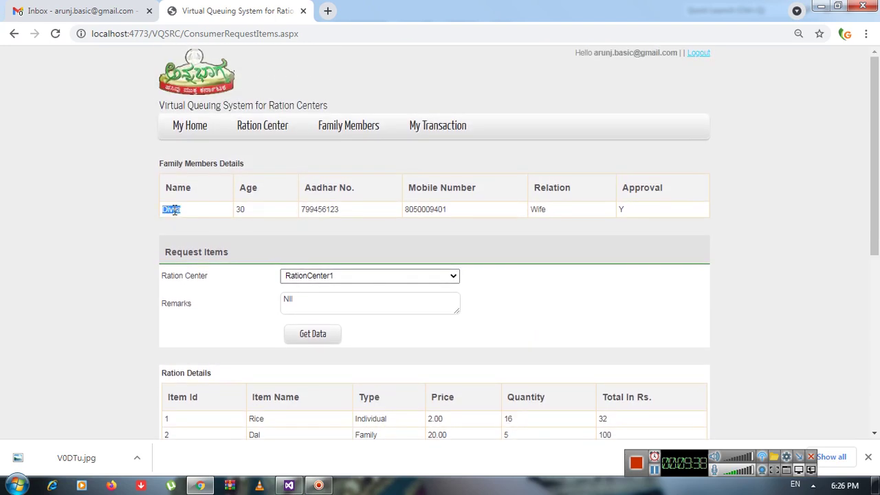
scroll(205, 256, "down", 1)
scroll(211, 180, "up", 1)
double_click(604, 53)
scroll(607, 170, "down", 1)
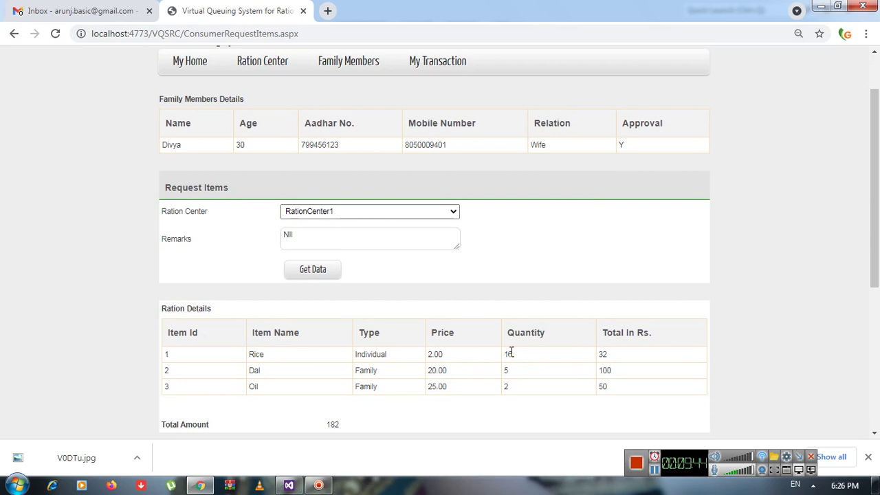
scroll(516, 354, "down", 1)
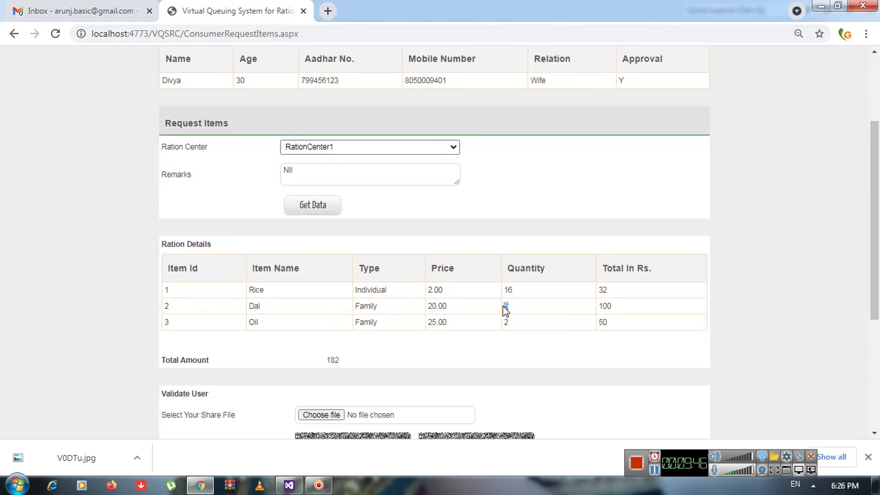
double_click(505, 321)
left_click_drag(609, 290, 603, 318)
double_click(333, 360)
scroll(527, 341, "down", 3)
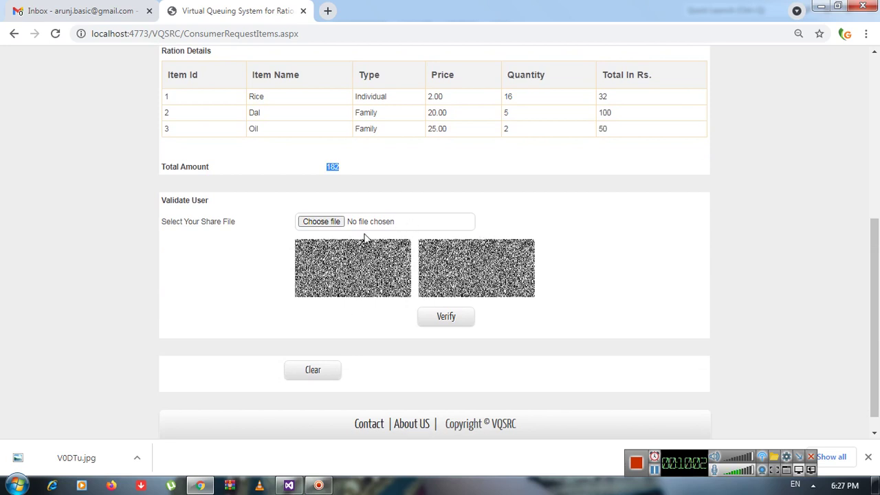
- Show the V0DTu download in its folder and move the image onto the desktop
left_click(137, 458)
left_click(165, 435)
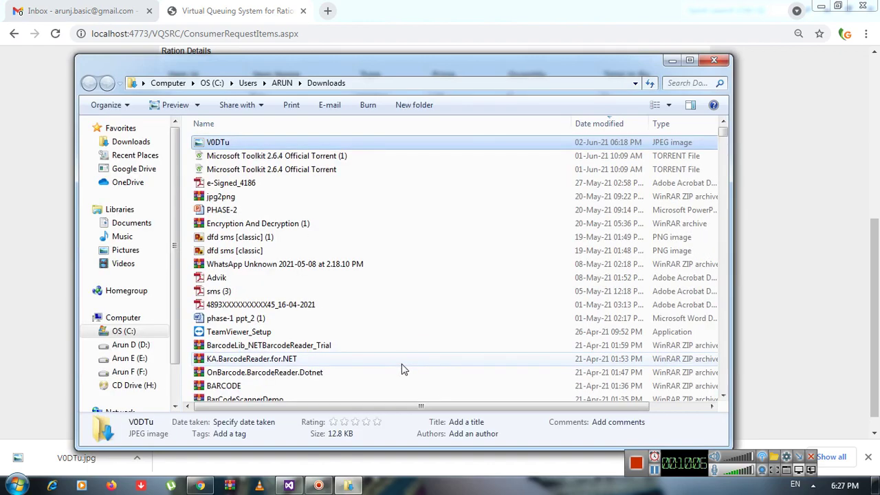
key("super+d")
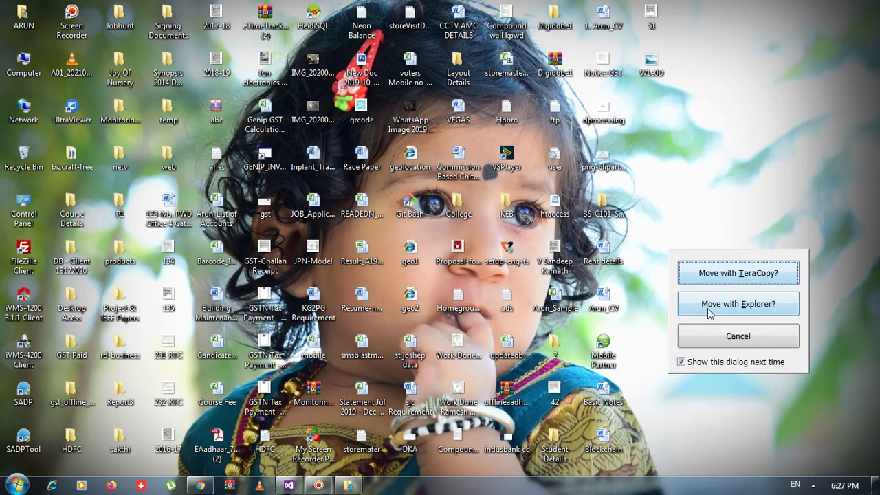
left_click(708, 316)
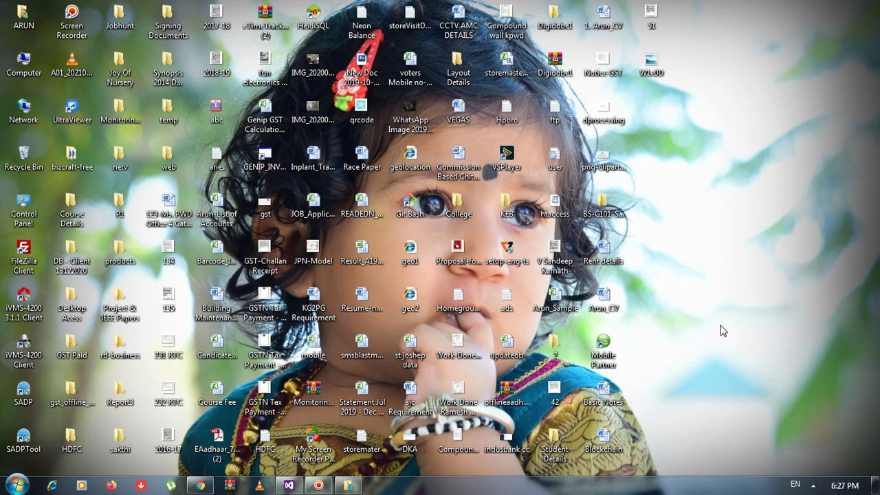
left_click(198, 486)
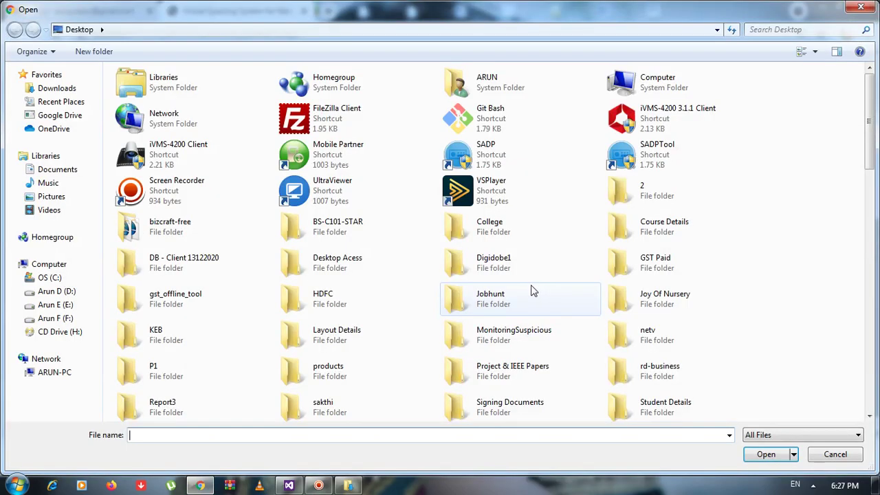
- Select W1e0D.jpg as the share file and submit it for verification
scroll(440, 296, "down", 10)
scroll(462, 310, "down", 3)
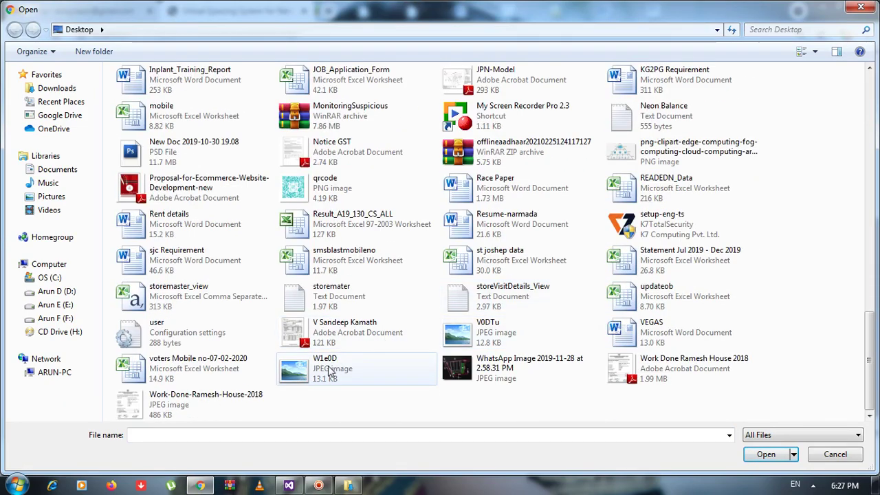
double_click(330, 371)
left_click(443, 318)
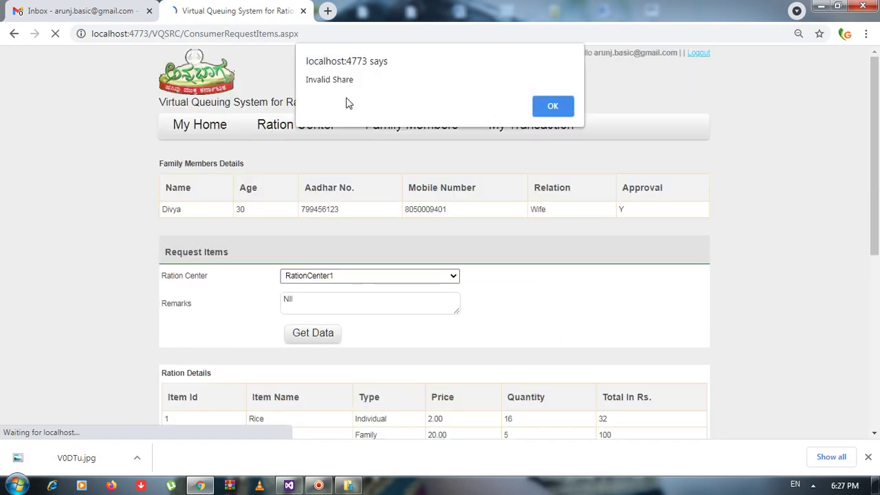
- Dismiss the Invalid Share alert, choose V0DTu.jpg as the share file, and verify it
left_click(553, 107)
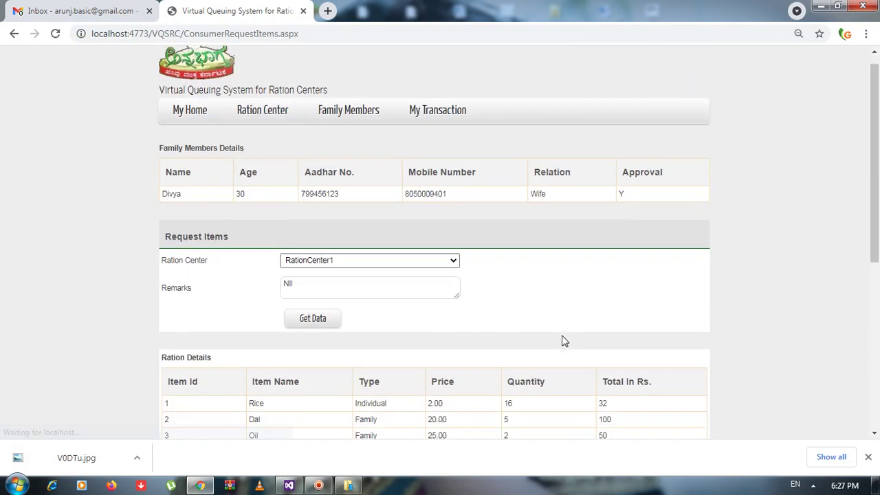
scroll(564, 340, "down", 3)
scroll(522, 341, "down", 1)
left_click(329, 285)
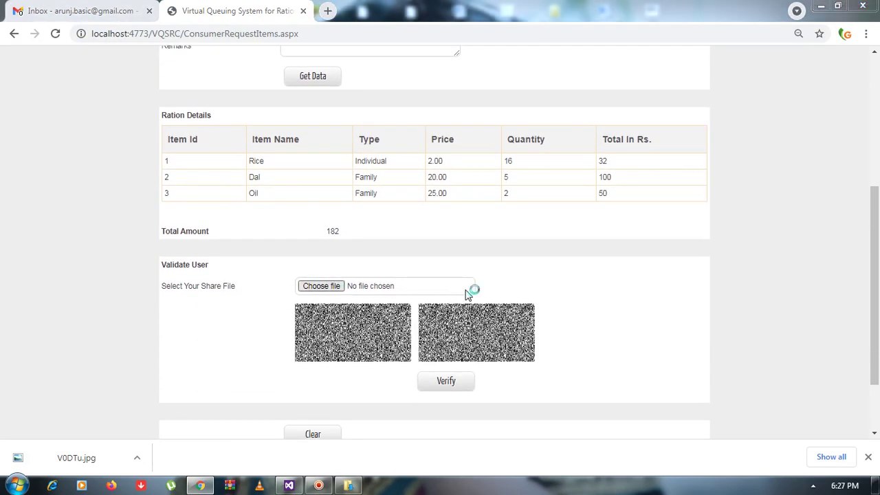
scroll(592, 377, "down", 20)
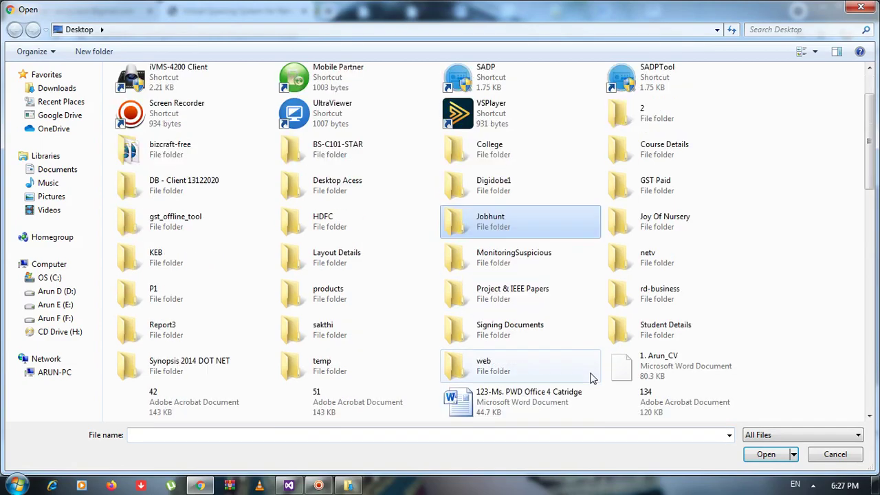
scroll(592, 377, "down", 3)
double_click(523, 334)
scroll(530, 344, "down", 2)
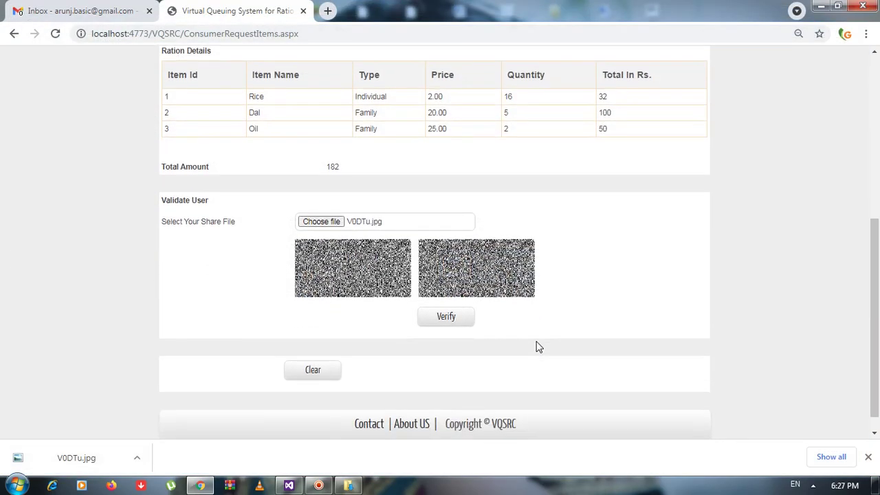
left_click(448, 317)
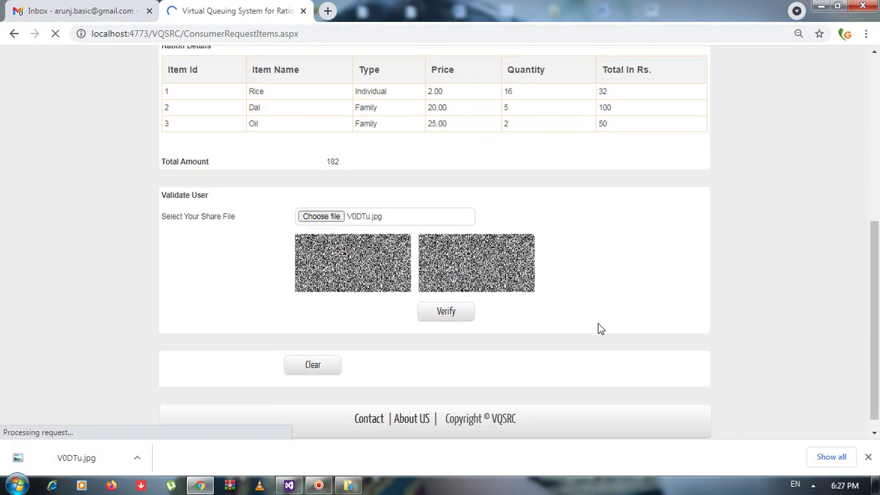
scroll(597, 328, "down", 2)
scroll(598, 328, "down", 3)
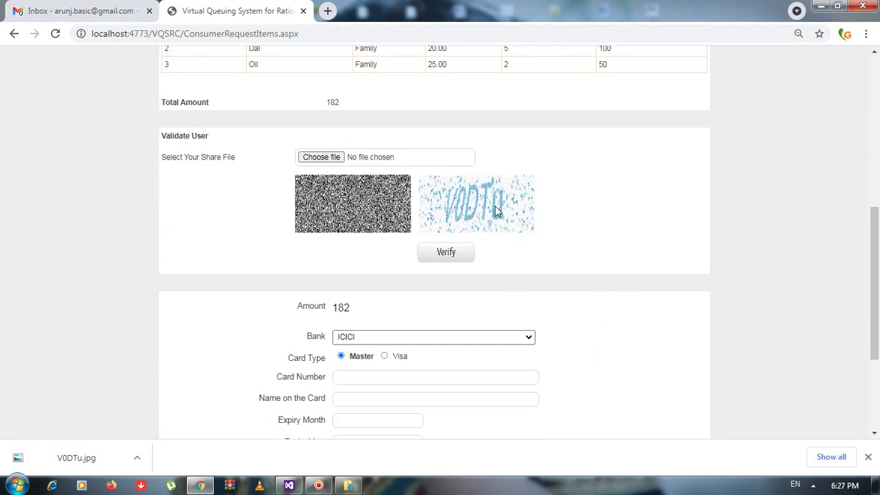
- For the 182 payment, choose IOB as the bank and fill in the card details
scroll(516, 222, "down", 1)
double_click(343, 245)
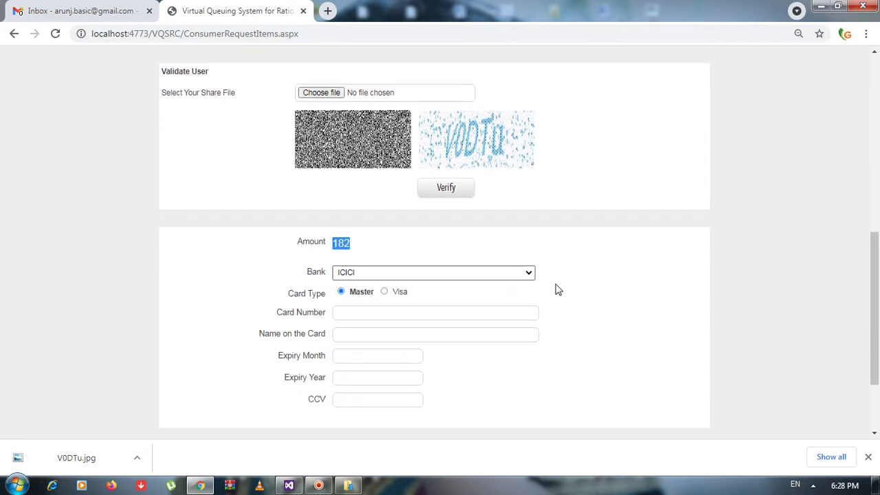
scroll(558, 290, "down", 1)
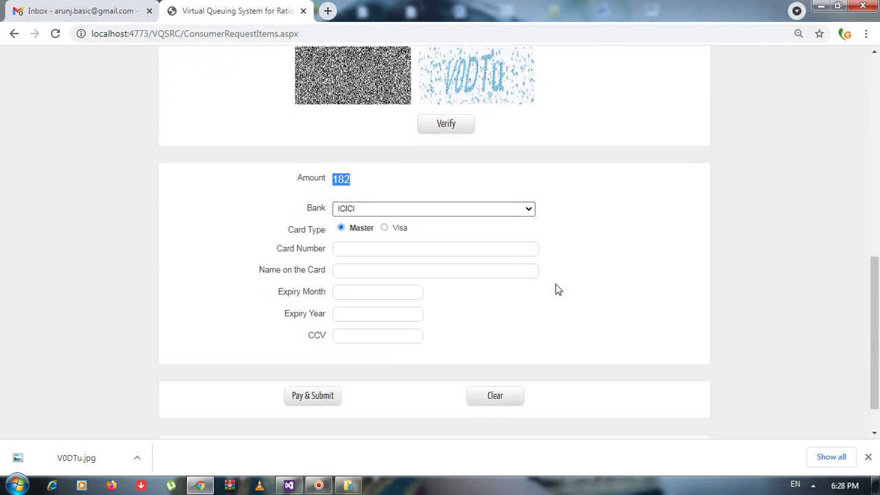
left_click(475, 209)
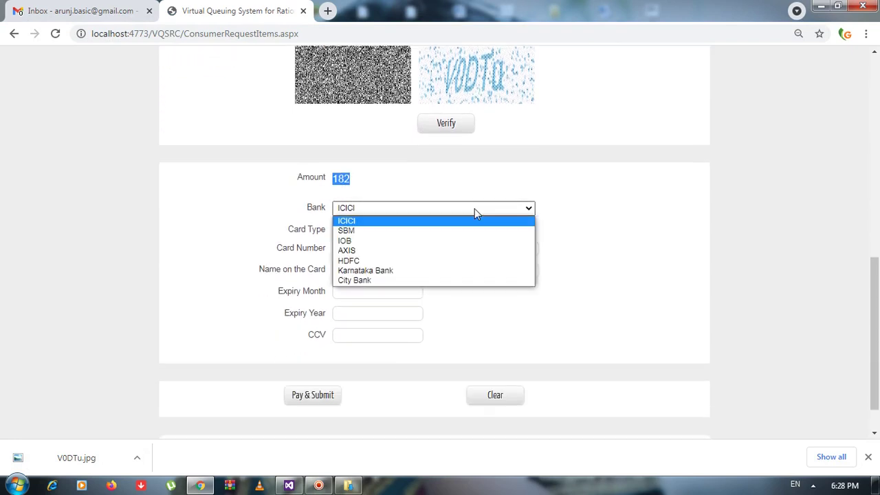
left_click(387, 241)
left_click(366, 248)
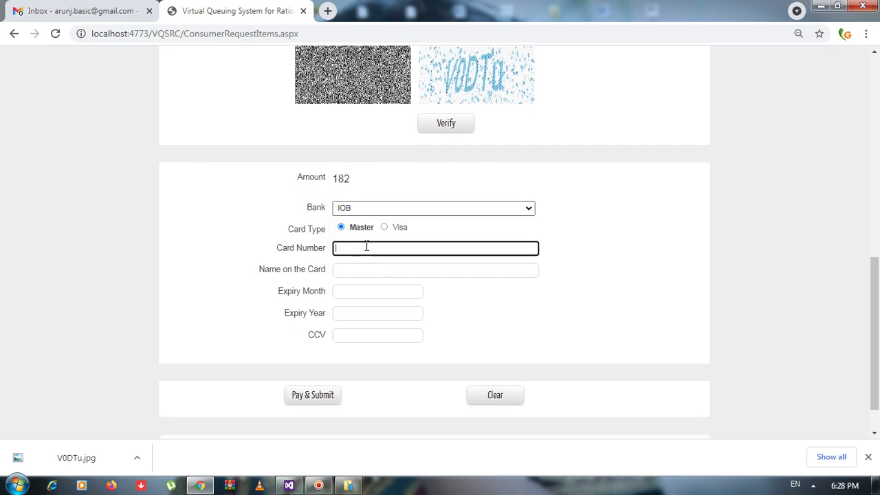
type("4567895322")
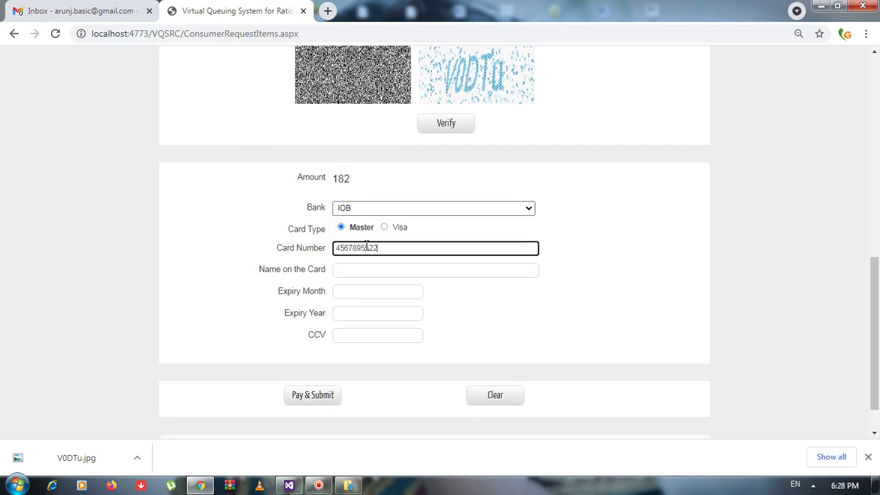
key("Tab")
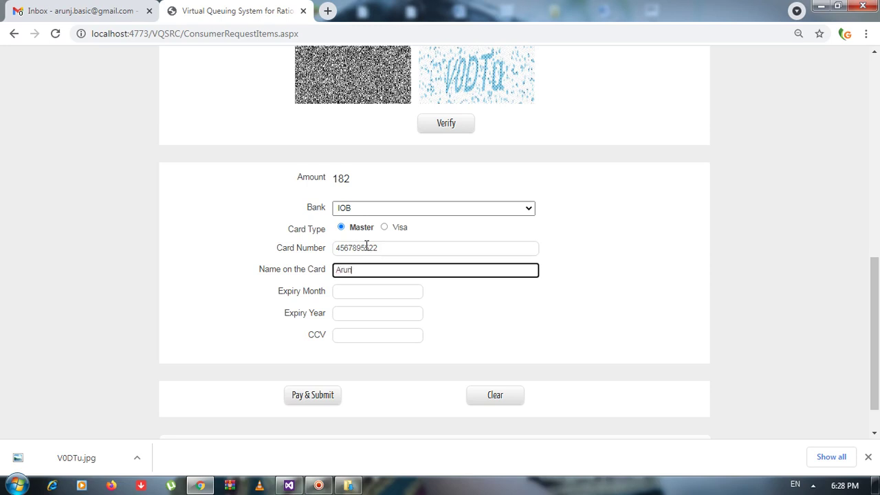
key("Tab")
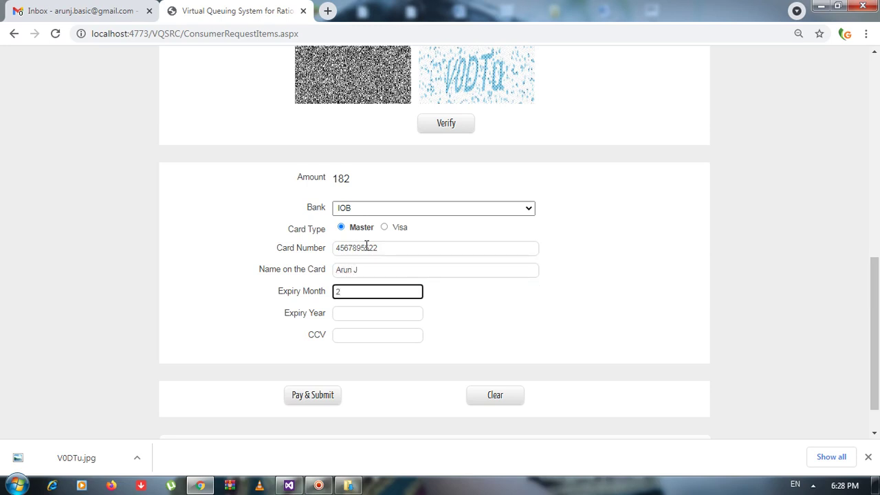
key("Tab")
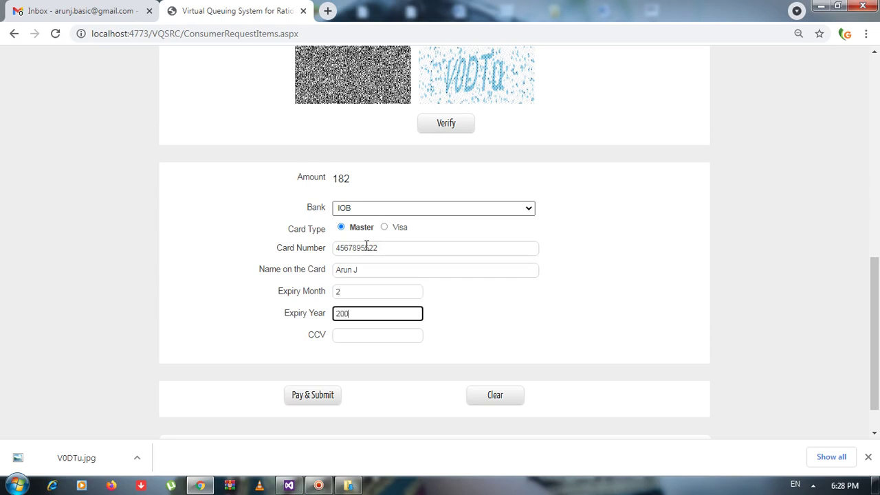
key("Tab")
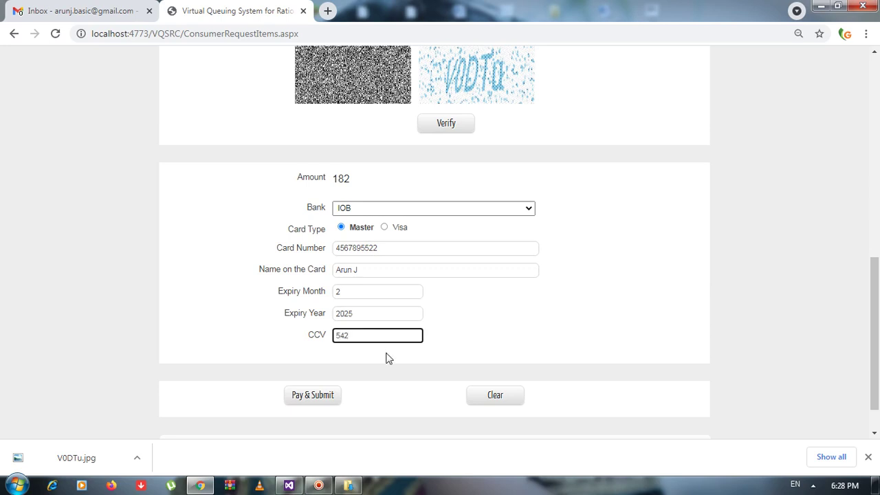
- Pay and submit the ration request
scroll(385, 396, "up", 2)
scroll(385, 396, "down", 3)
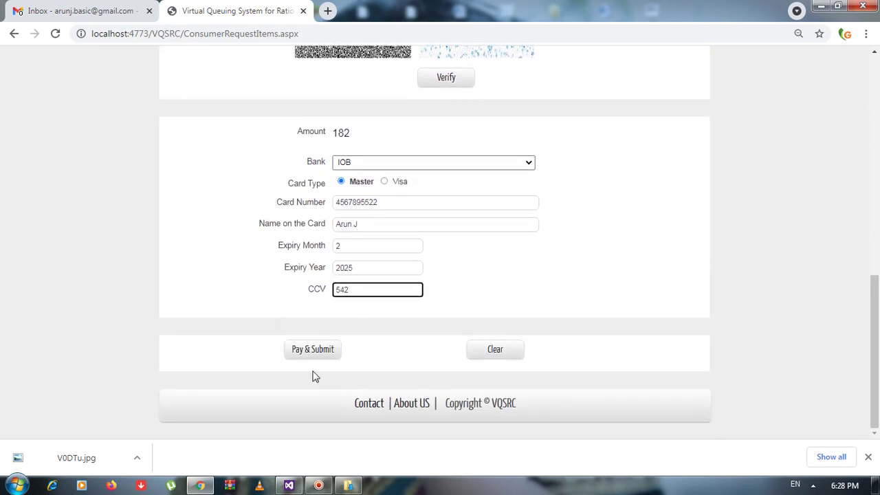
scroll(369, 367, "up", 5)
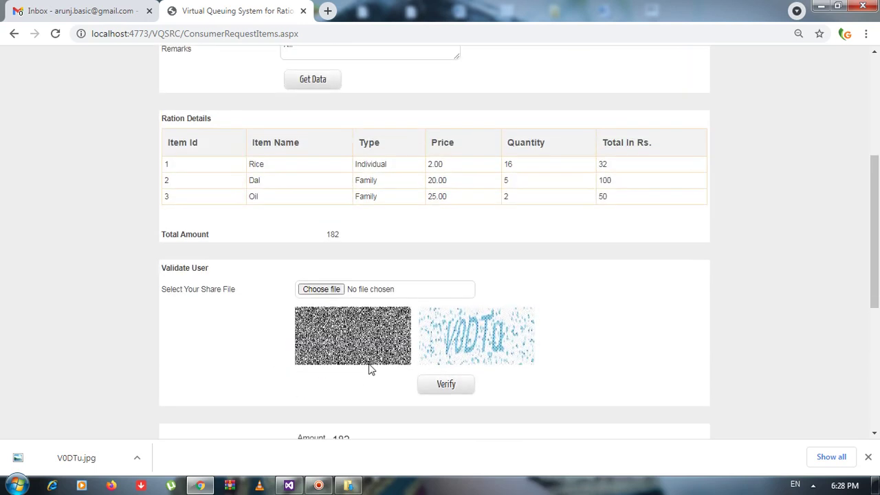
scroll(369, 369, "down", 5)
left_click(320, 358)
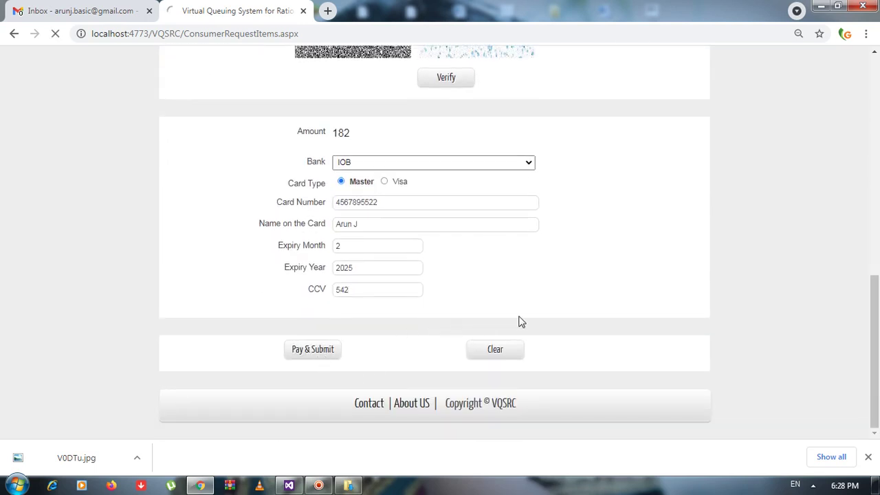
scroll(579, 313, "up", 2)
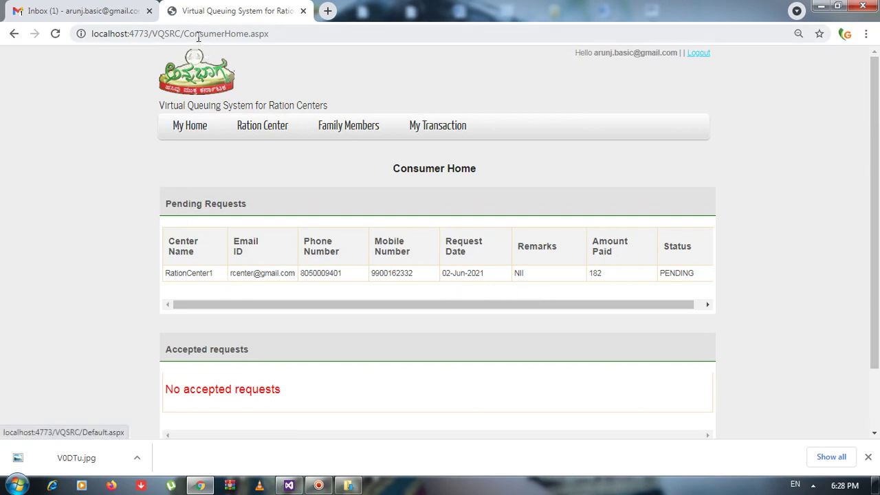
- Highlight RationCenter1, 182 and PENDING in the pending request, then switch to the Gmail tab
left_click_drag(183, 34, 287, 34)
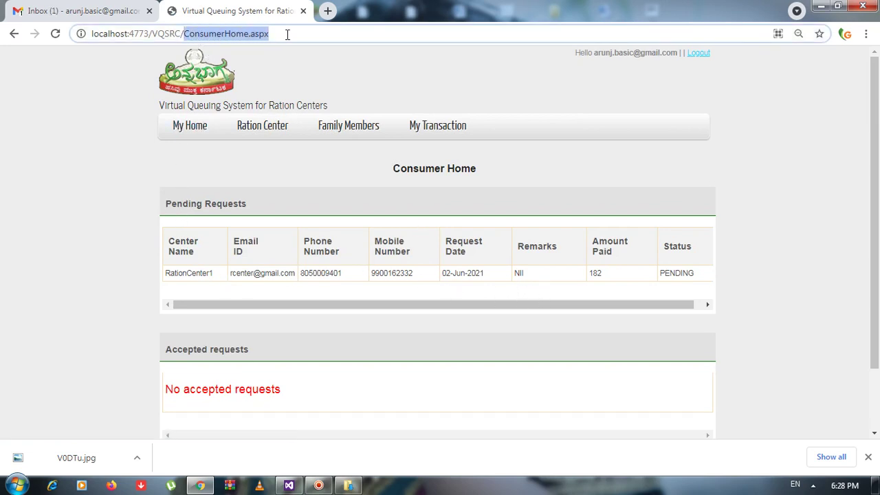
double_click(185, 273)
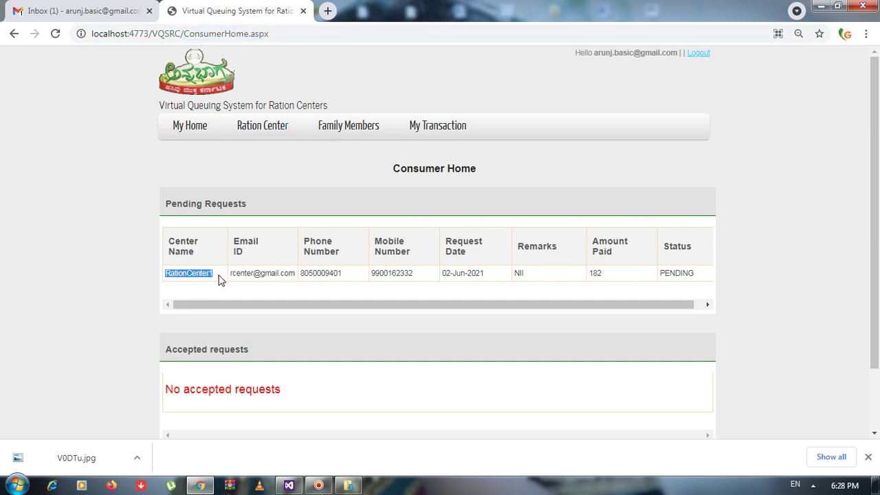
left_click_drag(589, 273, 604, 275)
double_click(674, 273)
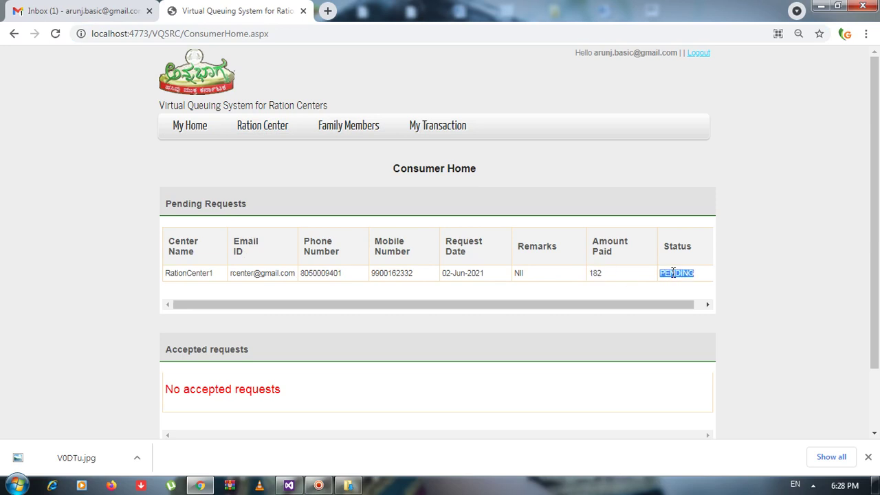
left_click(58, 9)
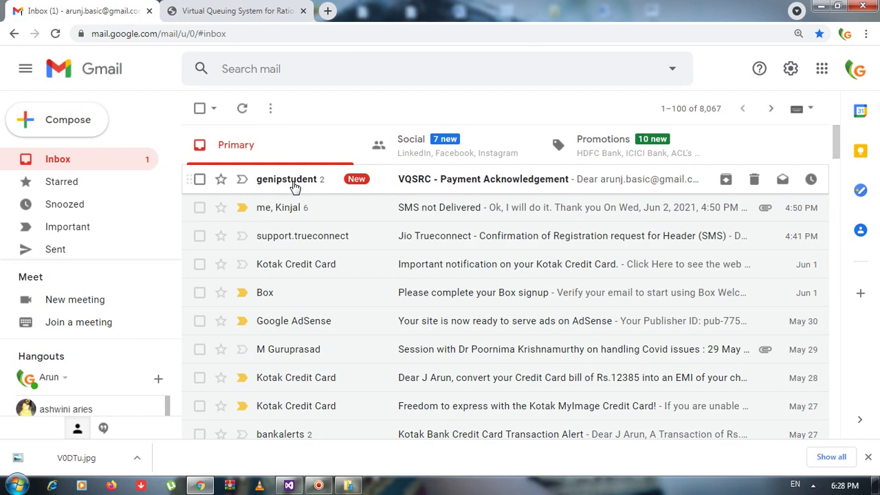
- Open the VQSRC - Payment Acknowledgement email and highlight the Rs. 182 amount
left_click(296, 185)
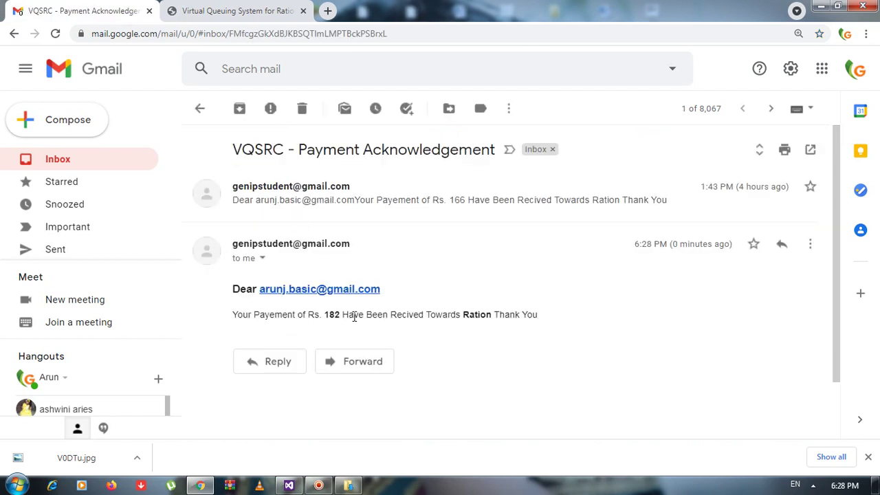
double_click(331, 314)
left_click(393, 314)
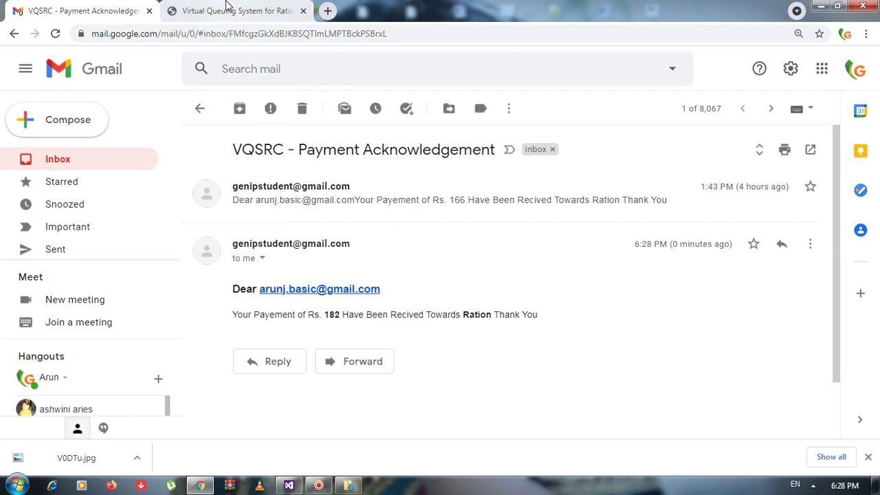
left_click(226, 8)
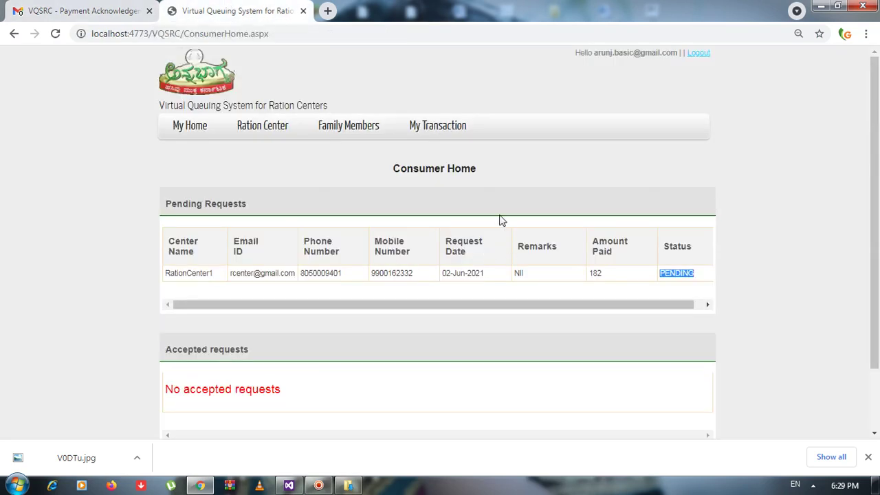
- Highlight the RationCenter1 request, then log out from Consumer Home
double_click(197, 274)
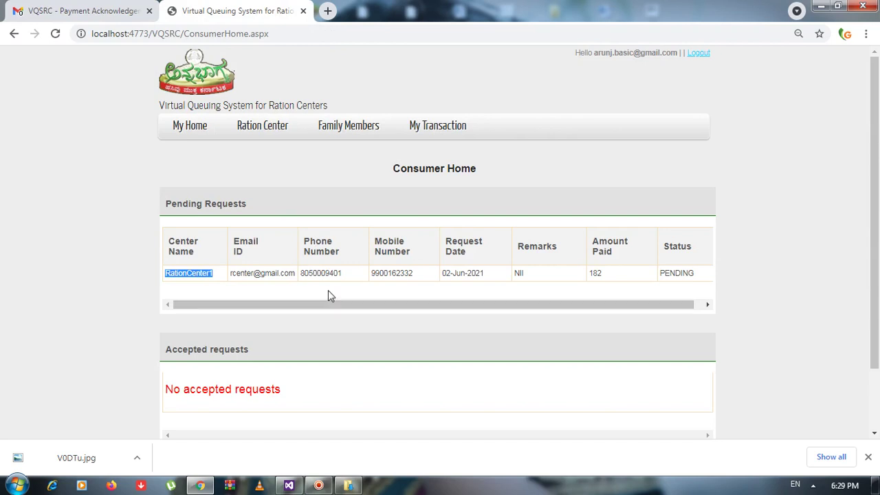
left_click(698, 53)
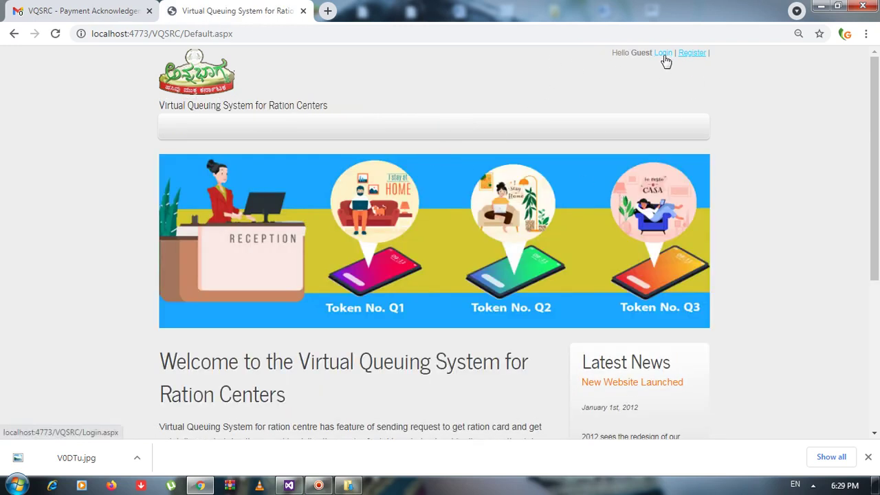
- Log in with the Ration Center profile type, entering its email ID and password
left_click(663, 54)
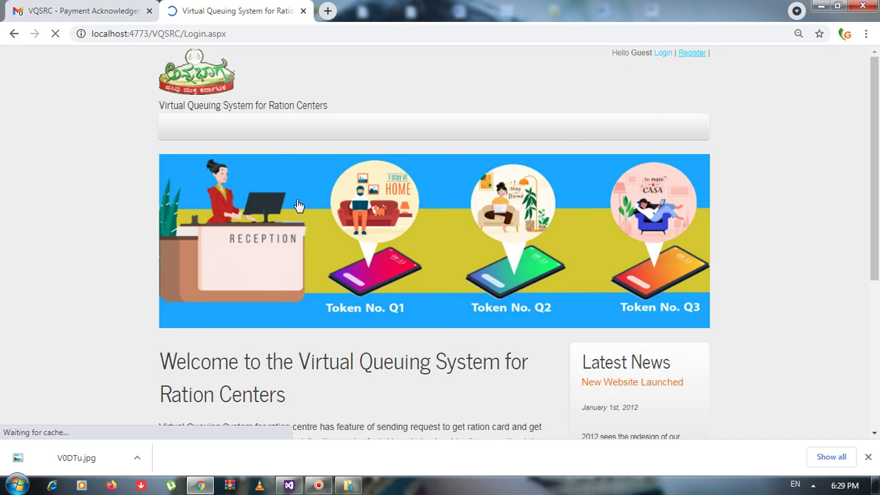
left_click(329, 202)
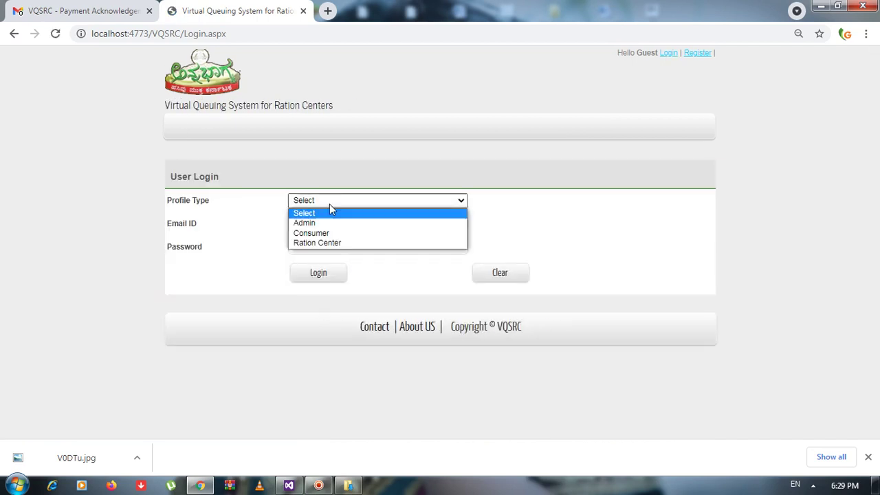
left_click(314, 242)
left_click(314, 224)
type("rcen")
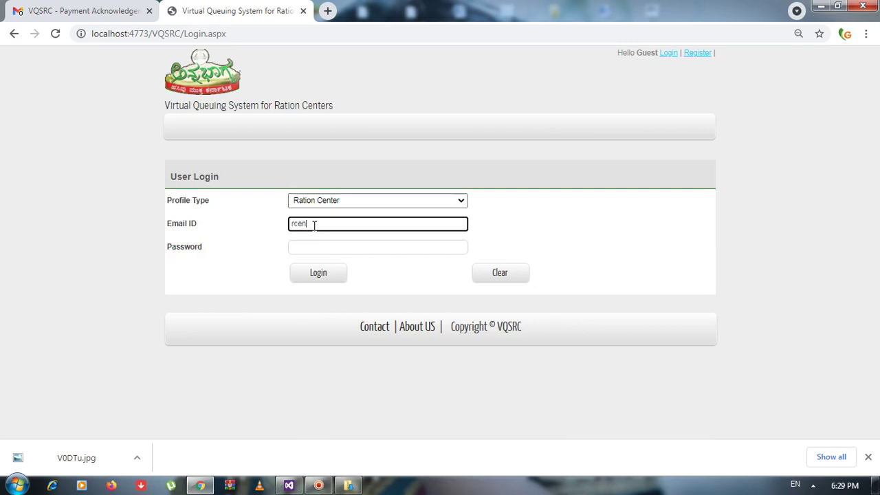
type("ter@gmailcom")
key("Tab")
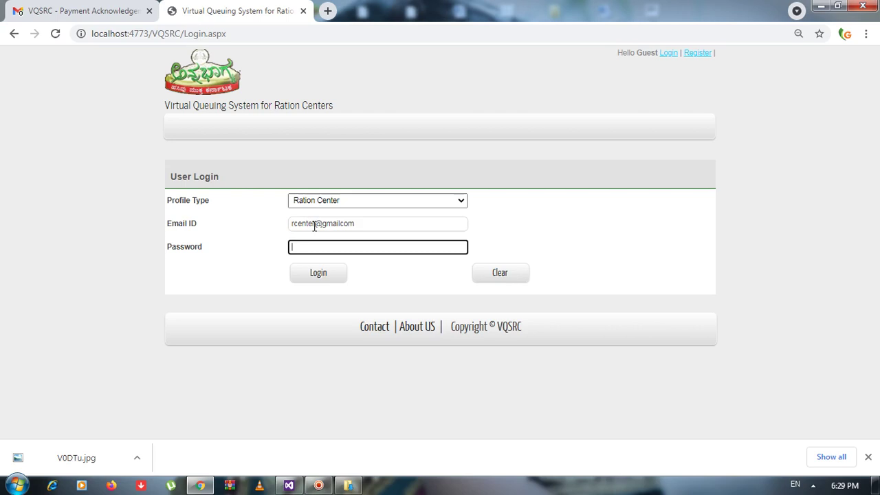
left_click(343, 229)
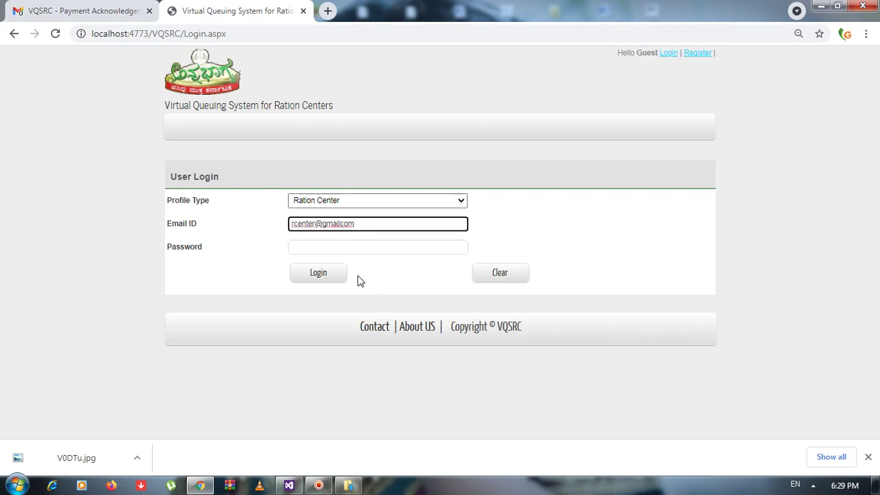
type(".")
left_click(342, 249)
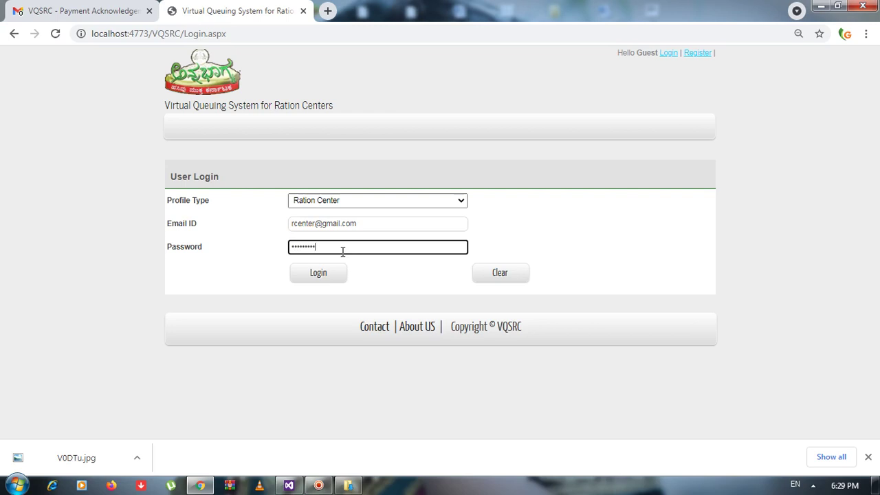
left_click(333, 273)
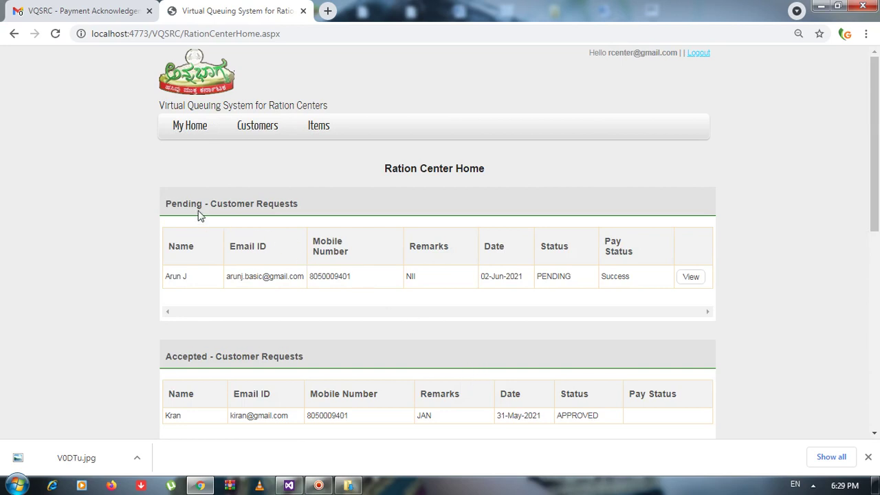
- Review the Ration Center Home request tables and open View on the pending customer request
left_click_drag(166, 203, 304, 212)
scroll(345, 274, "down", 1)
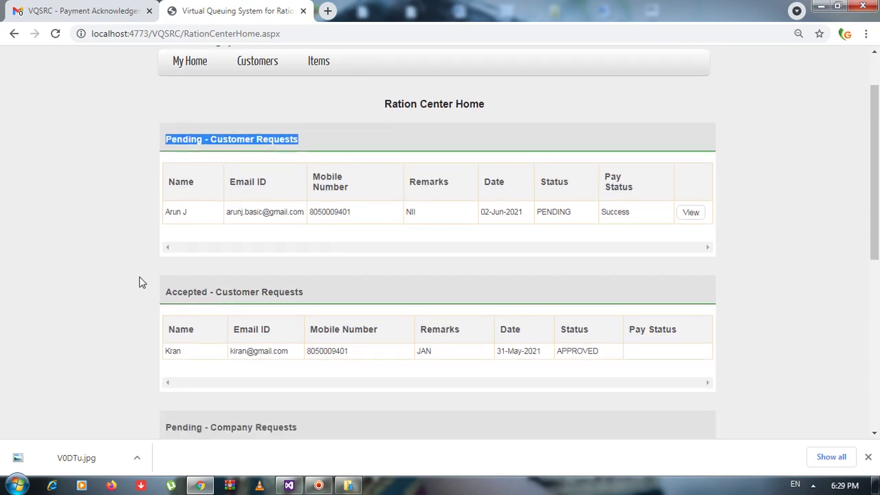
left_click_drag(171, 291, 319, 291)
scroll(378, 320, "down", 5)
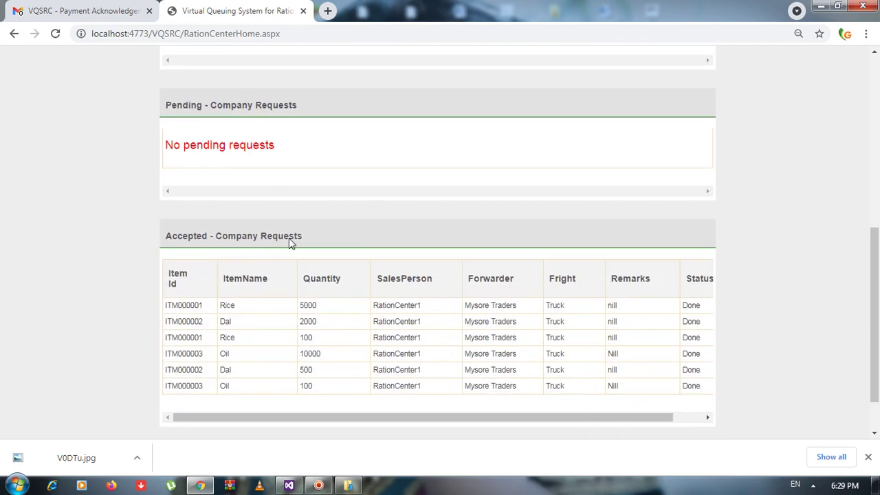
scroll(385, 306, "up", 1)
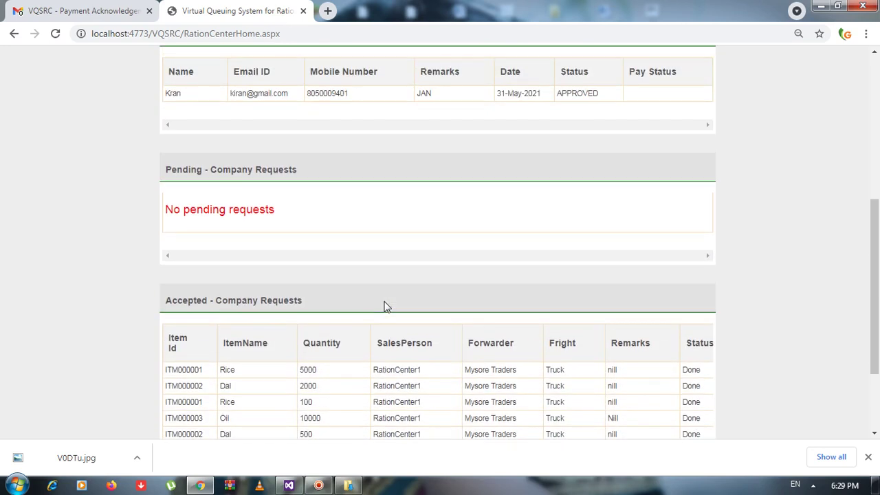
scroll(255, 253, "up", 1)
scroll(399, 287, "up", 4)
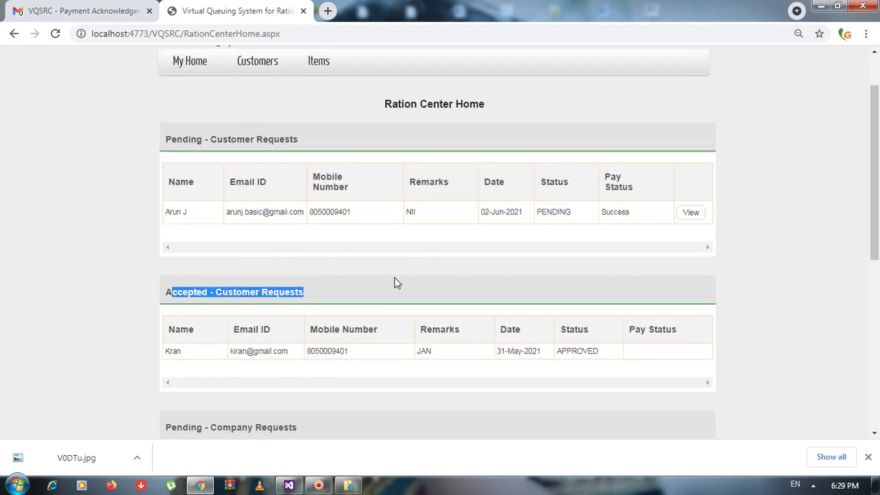
left_click(690, 277)
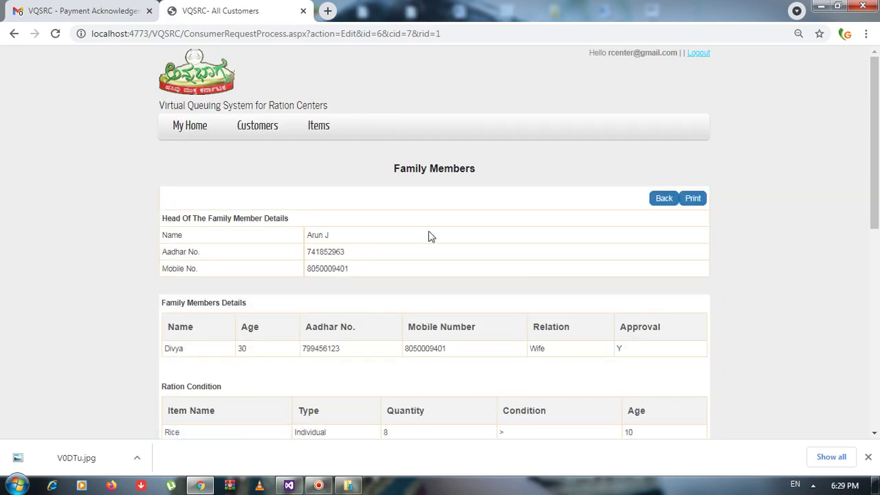
scroll(439, 302, "down", 1)
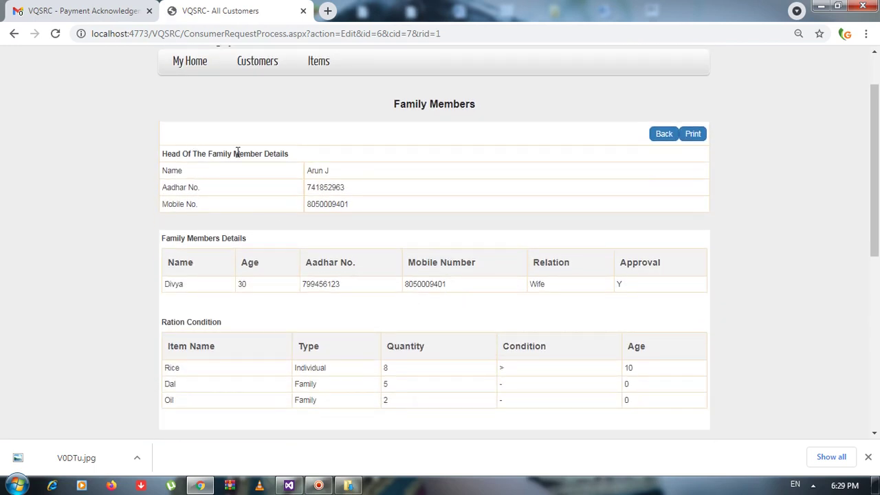
scroll(334, 222, "down", 2)
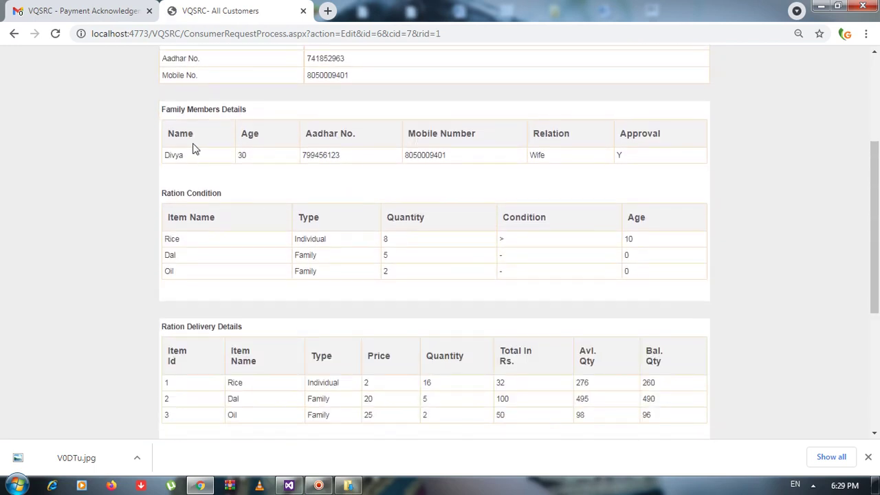
left_click_drag(170, 154, 689, 173)
scroll(687, 179, "down", 1)
left_click(145, 155)
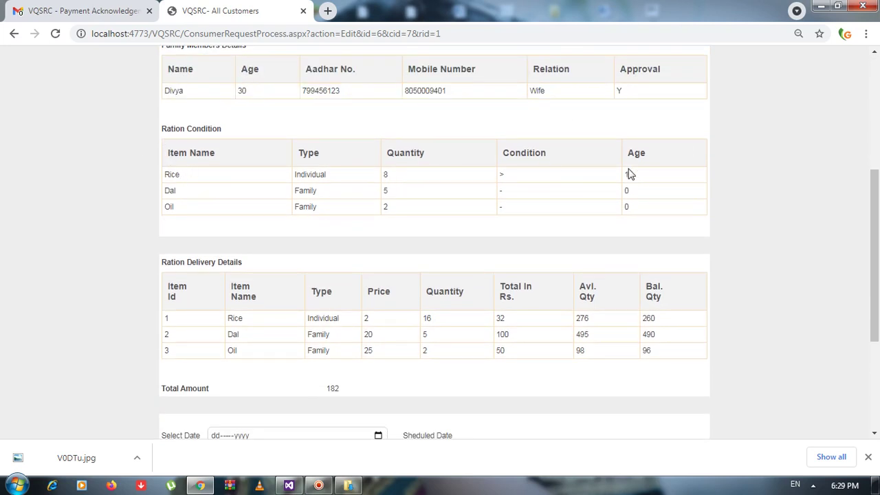
scroll(628, 202, "down", 1)
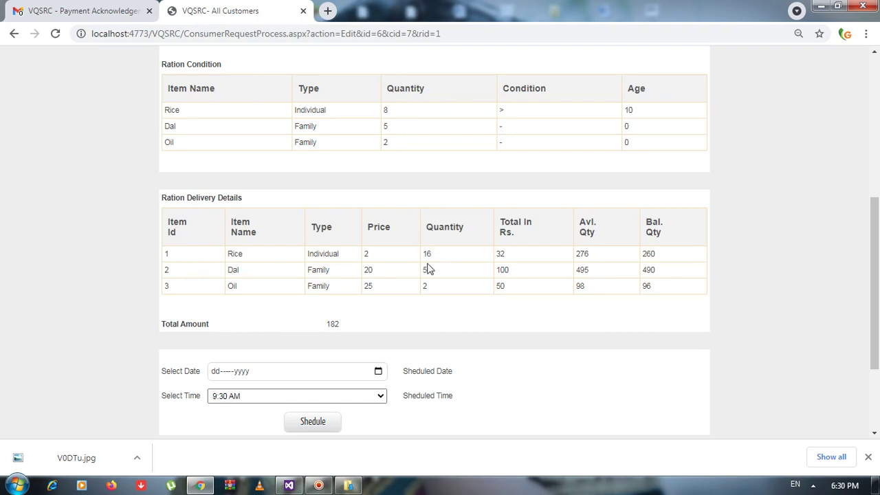
left_click_drag(429, 252, 428, 289)
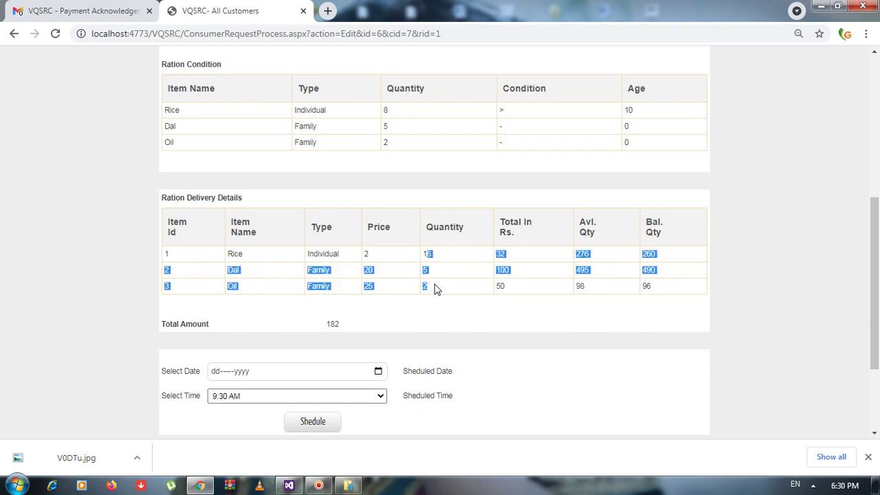
left_click(434, 289)
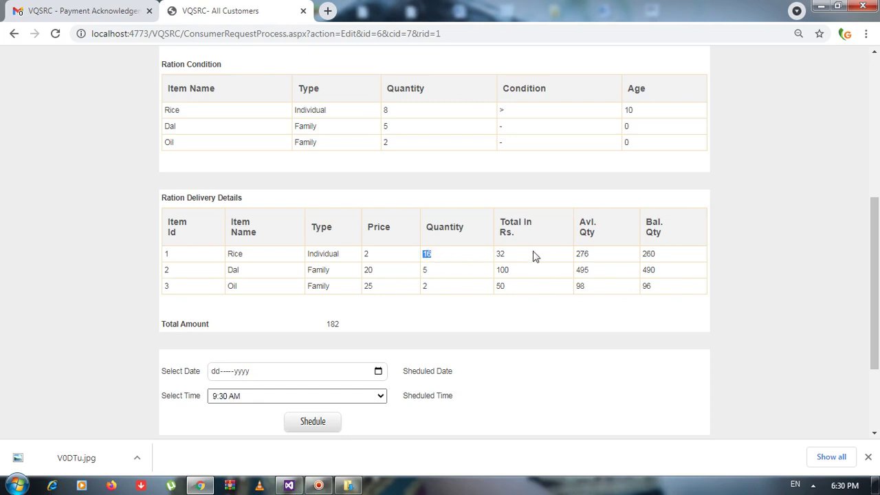
double_click(648, 253)
left_click(649, 272)
scroll(646, 299, "down", 1)
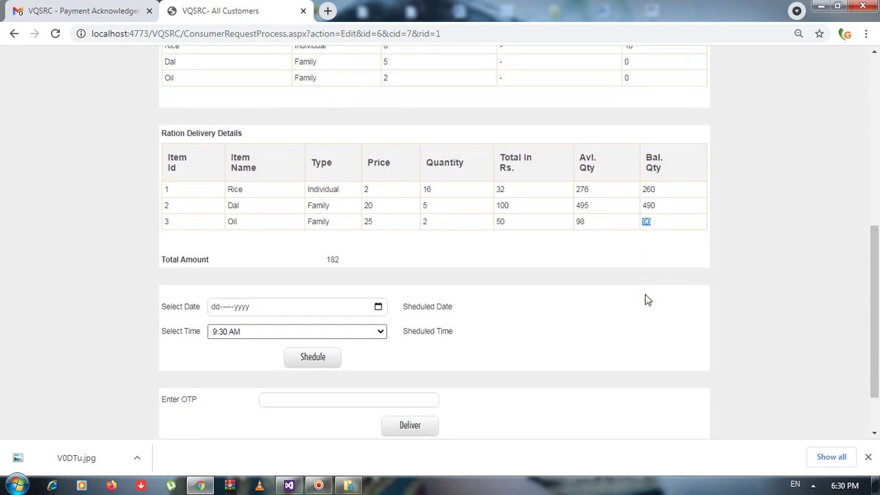
scroll(646, 299, "down", 1)
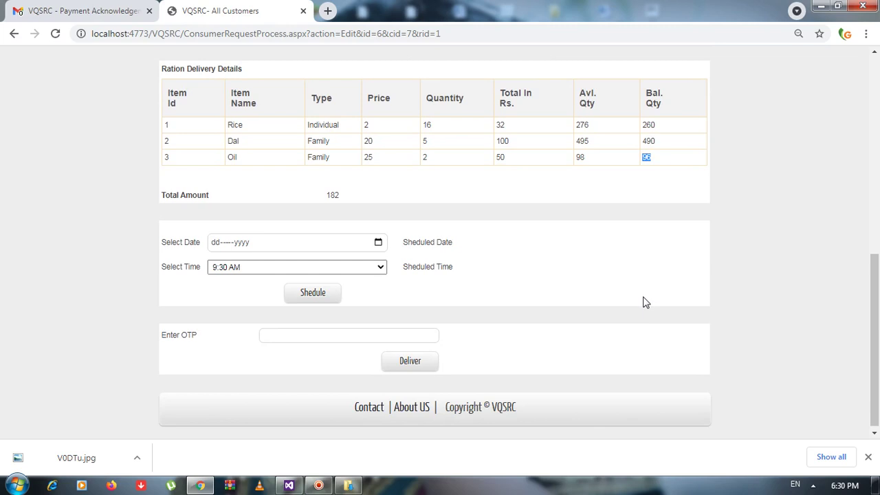
- Schedule the ration collection for 3 June 2021 at 11:30 AM and accept the update alert
left_click(378, 243)
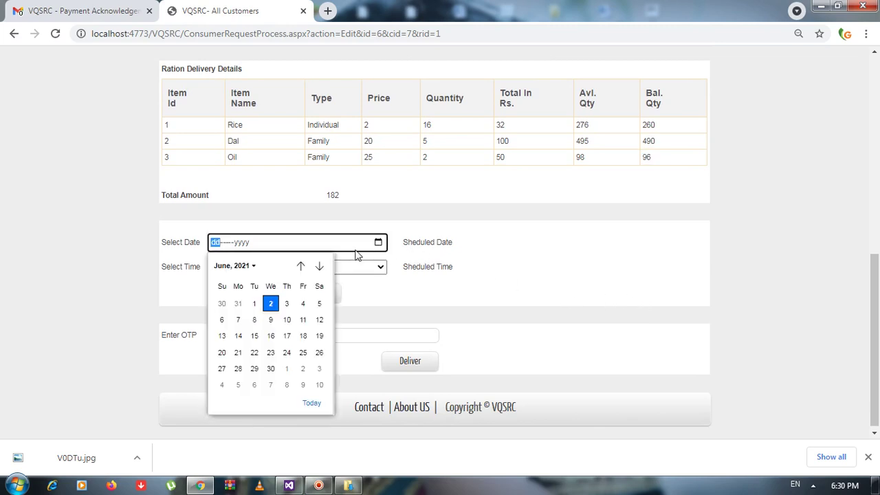
left_click(287, 303)
left_click(377, 269)
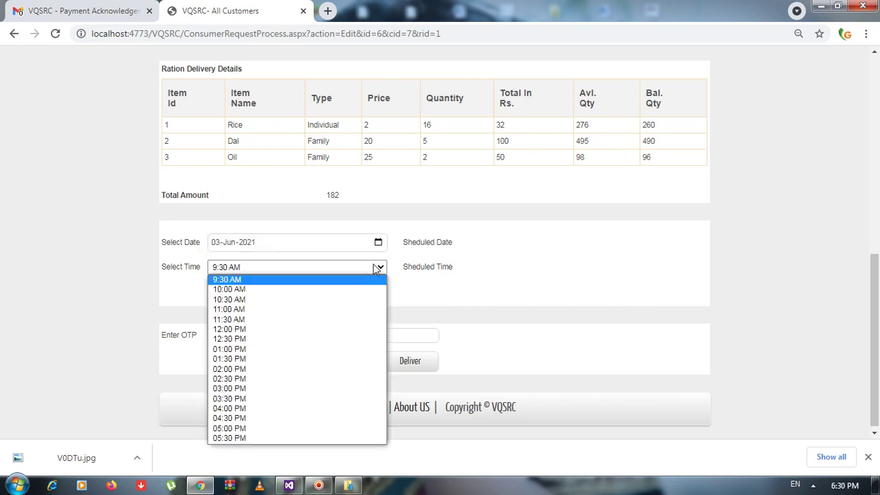
left_click(233, 320)
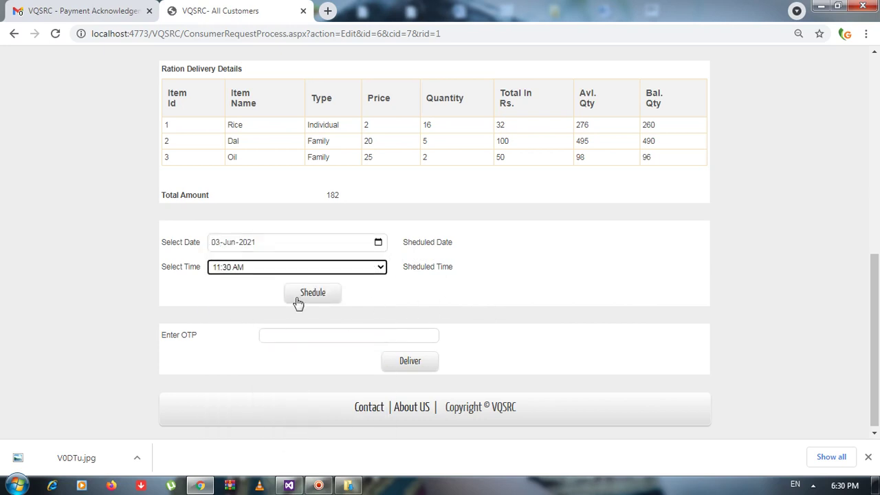
left_click(322, 299)
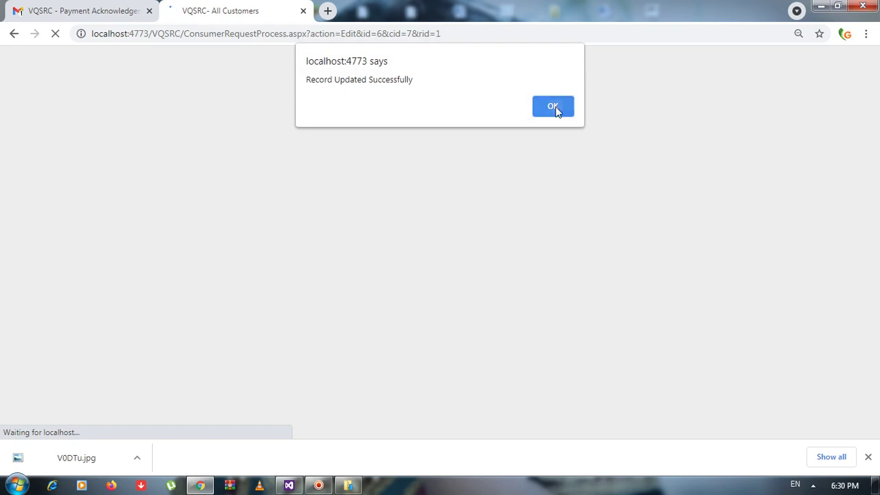
left_click(555, 107)
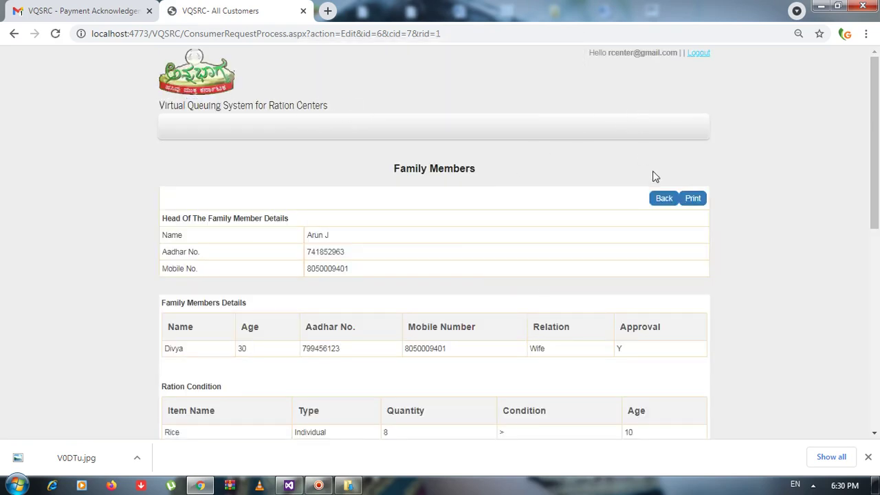
- Return to Ration Center Home, confirm Success payment and SHEDULED status, then switch to Gmail
left_click(665, 201)
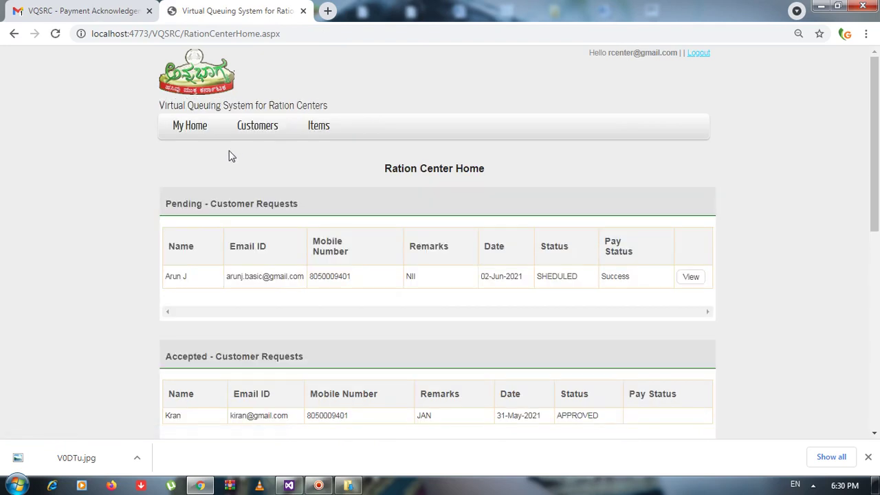
left_click(189, 130)
double_click(616, 276)
double_click(557, 276)
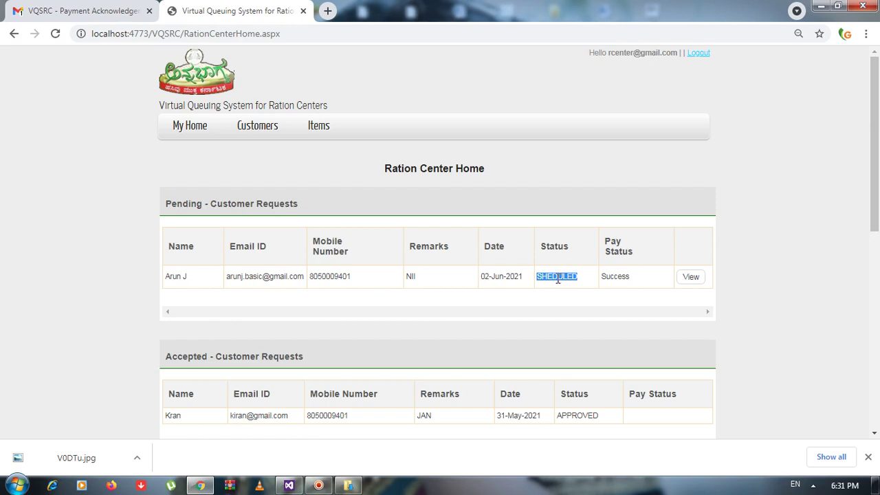
left_click(76, 11)
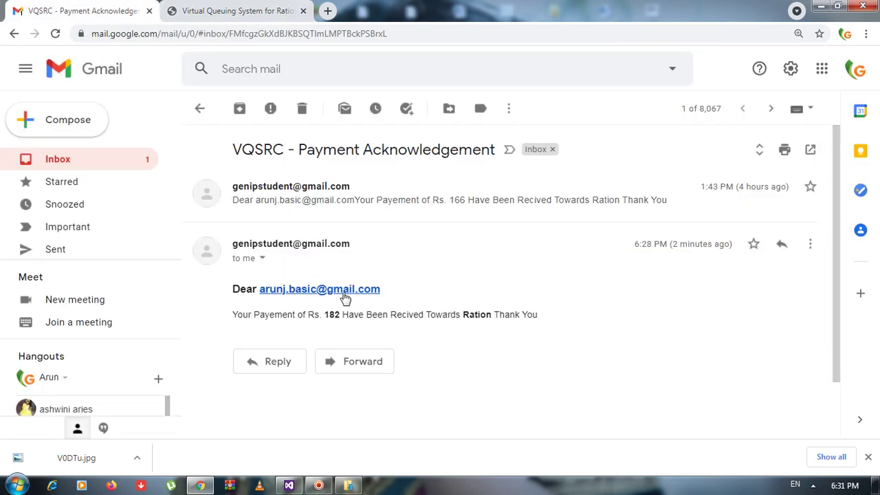
- Read the Ration Center email's date 2021-06-03, time 11:30 AM and OTP, then return to VQSRC
left_click(56, 165)
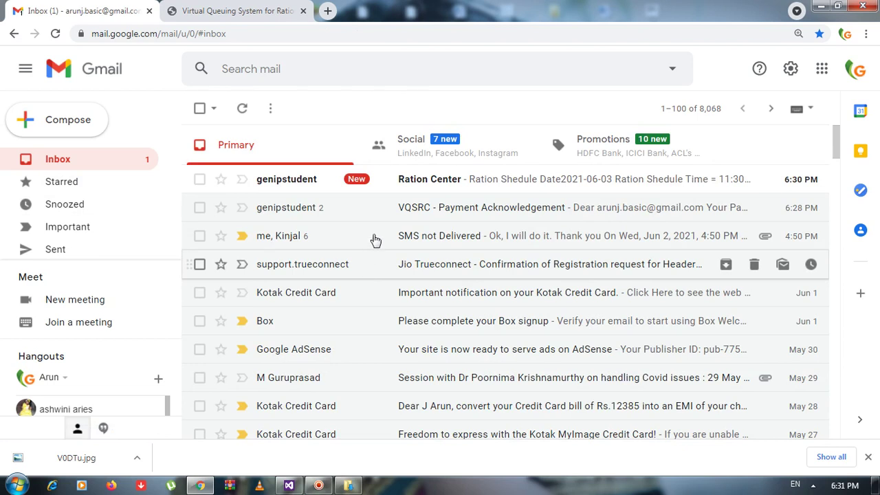
left_click(440, 187)
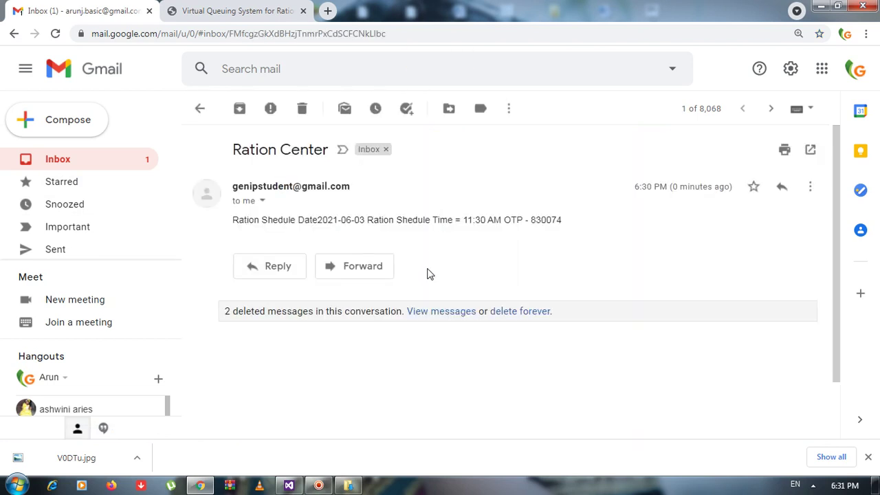
left_click_drag(319, 220, 371, 217)
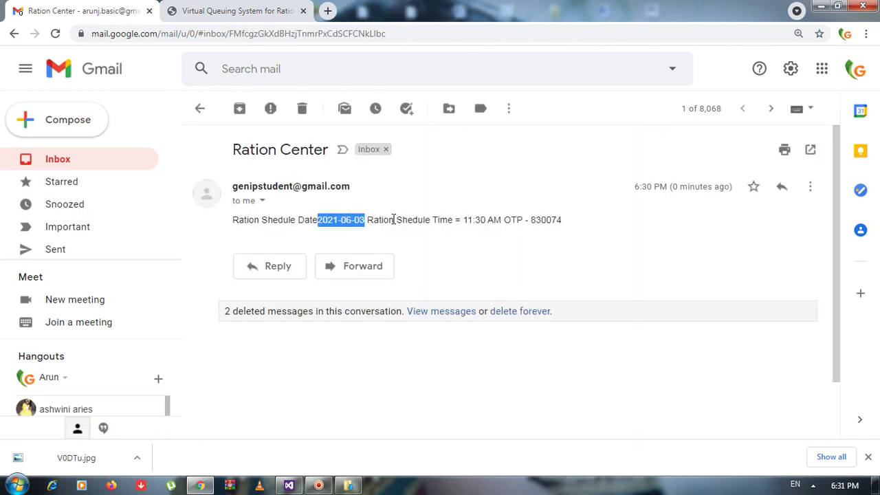
left_click(375, 219)
left_click_drag(468, 220, 493, 220)
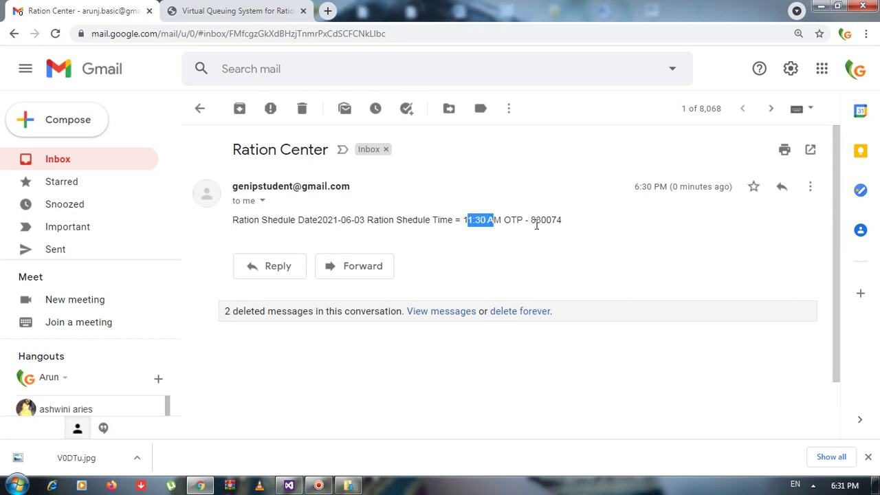
double_click(536, 221)
left_click(196, 9)
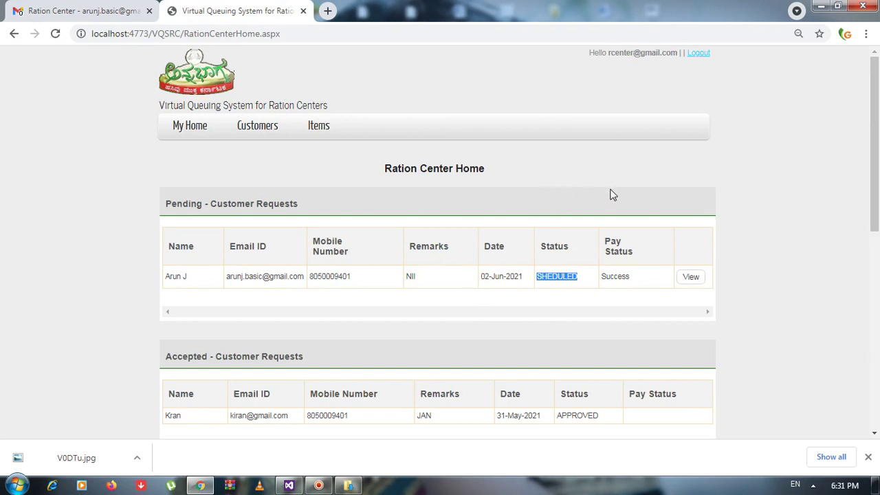
- Open the pending request and check its scheduled date, time and OTP
left_click(691, 277)
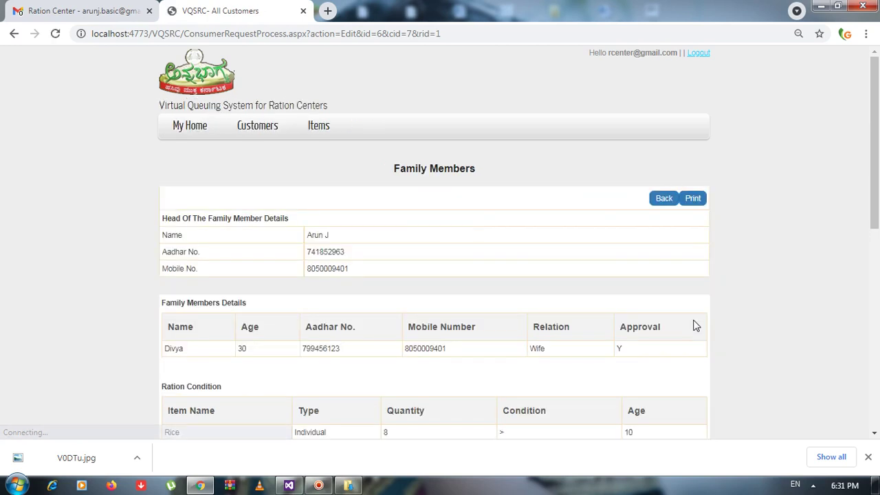
scroll(695, 325, "down", 7)
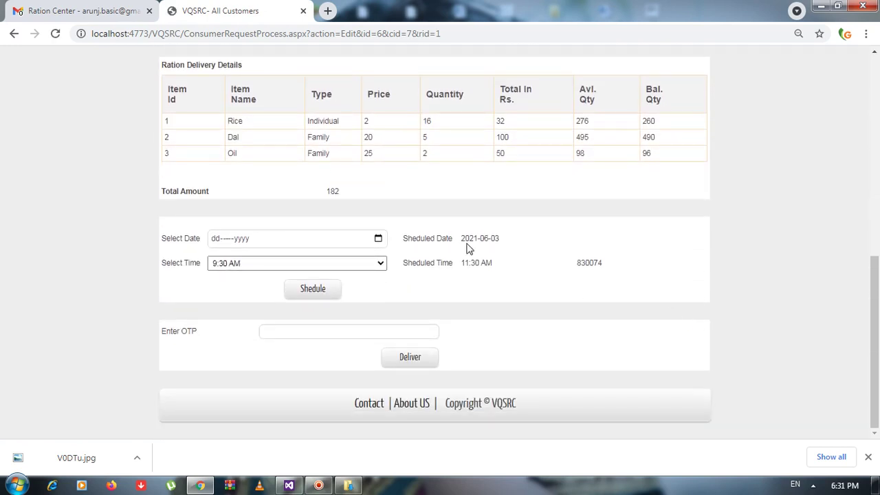
left_click_drag(465, 238, 472, 259)
left_click_drag(574, 265, 595, 278)
left_click(597, 260)
double_click(585, 262)
left_click(591, 265)
- Enter the emailed OTP, mark the ration delivered and accept the success message
left_click(383, 330)
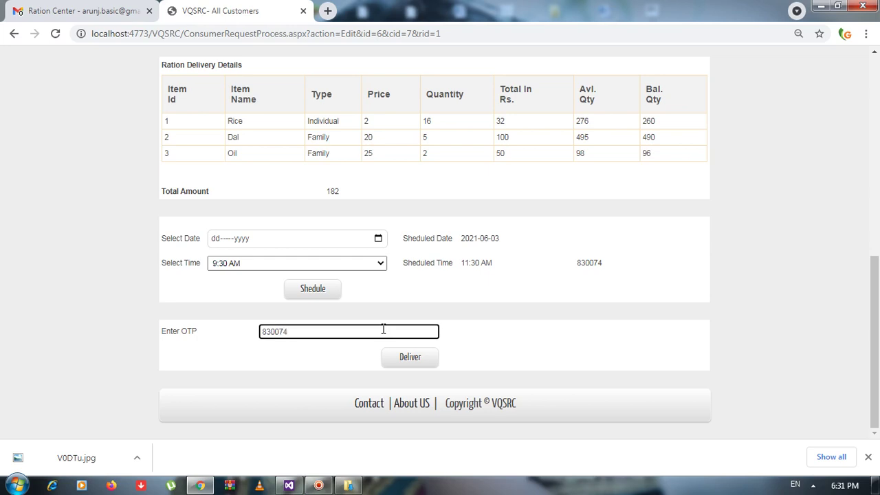
left_click(413, 357)
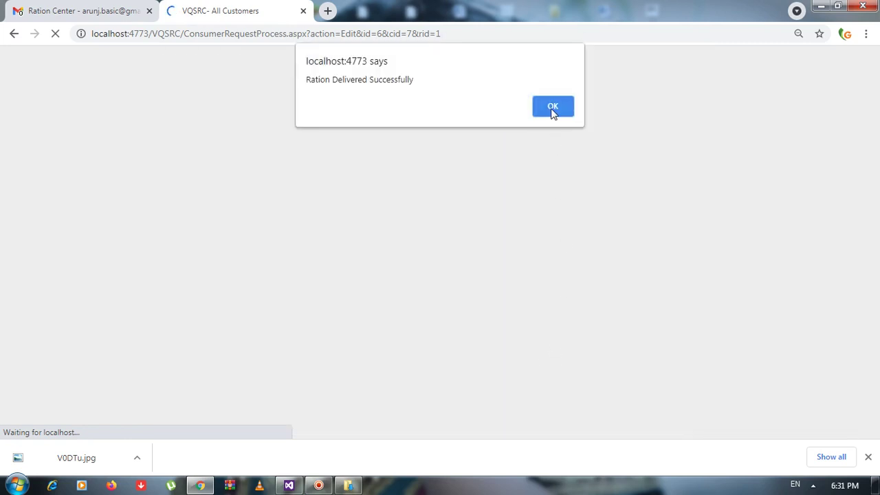
left_click(550, 108)
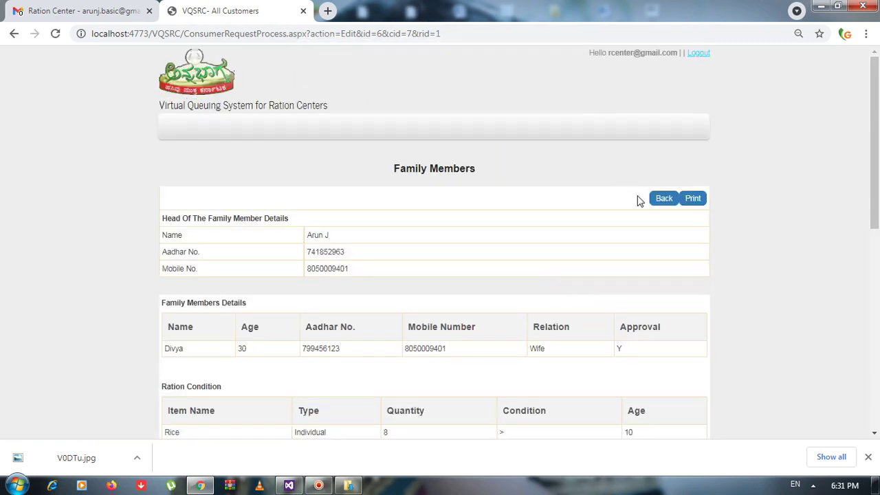
- Return to Ration Center Home and check stock levels: Rice 260, Dal 490, Oil 96
left_click(661, 198)
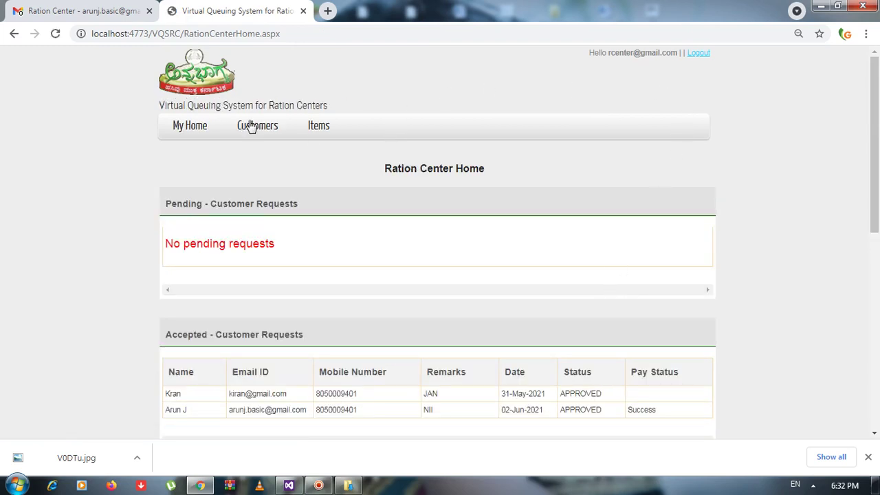
mouse_move(318, 126)
left_click(337, 193)
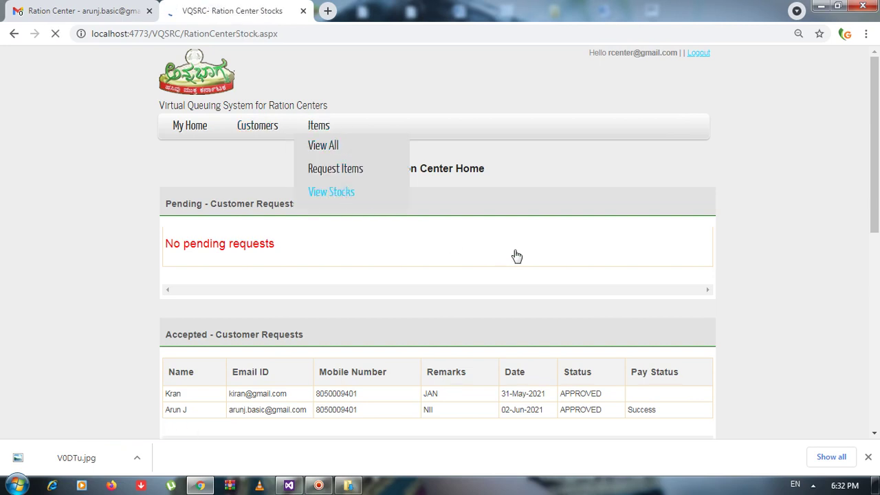
- Open the Request Items page, then log out to the guest welcome page
mouse_move(338, 130)
left_click(336, 171)
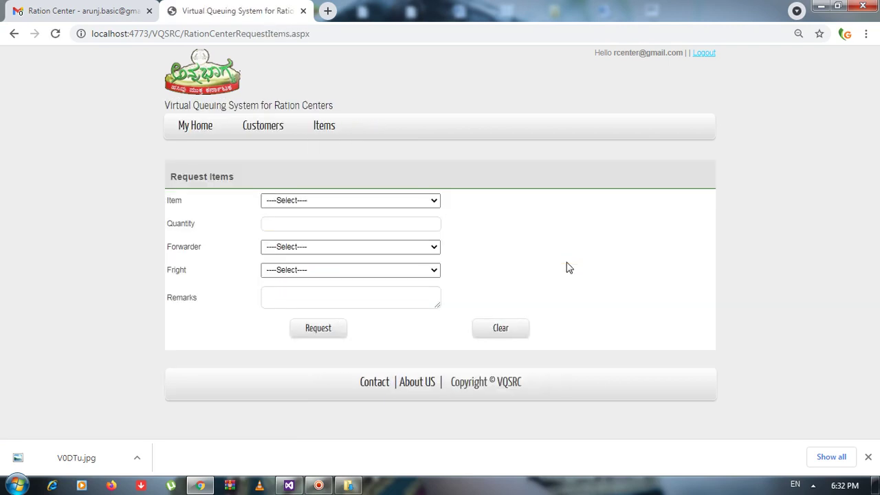
left_click(699, 55)
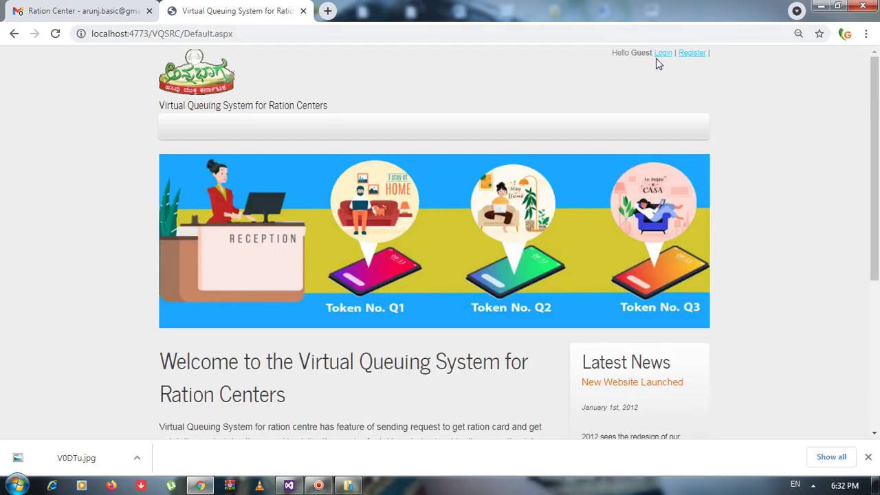
- Log in under the Admin profile with the admin email and password
left_click(662, 54)
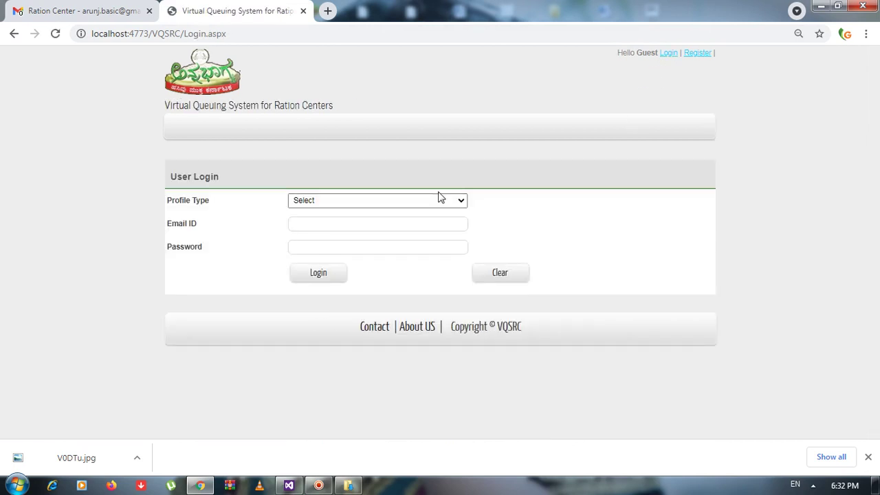
left_click(328, 203)
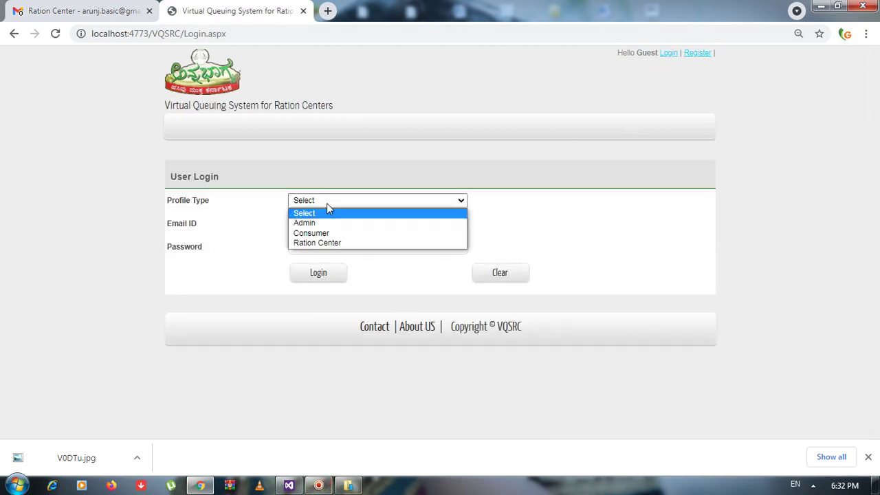
key("Escape")
key("Down")
left_click(320, 225)
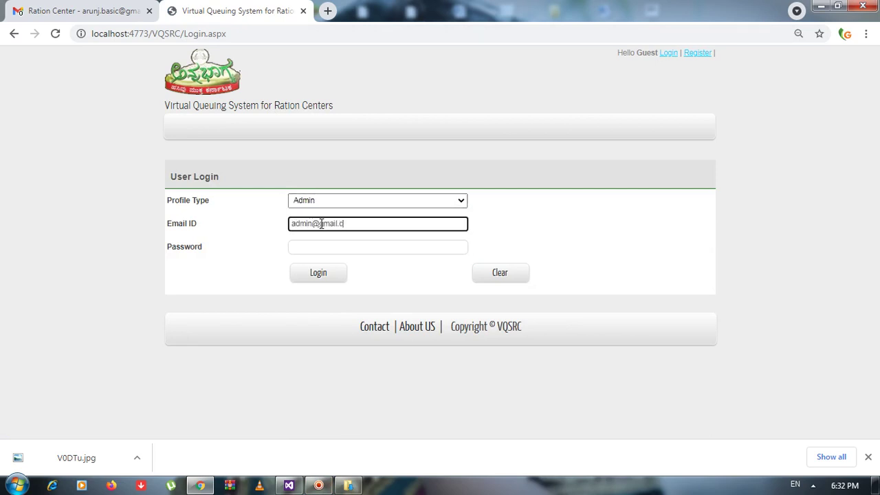
type("admin@gmail.com")
key("Tab")
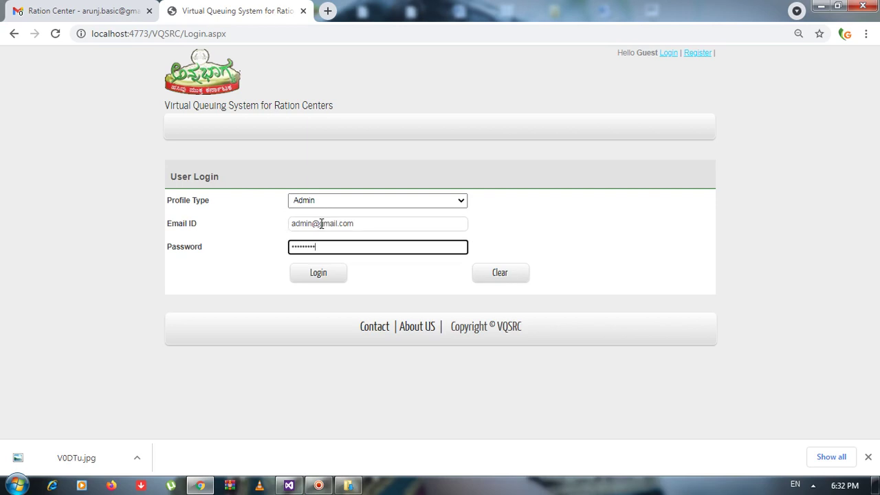
left_click(320, 275)
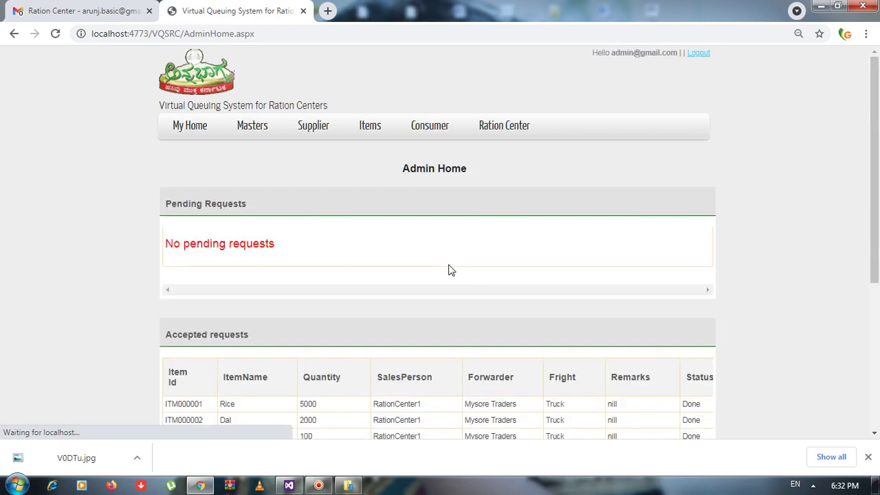
- Approve the last consumer's son as a family member, then log out of admin
left_click(428, 148)
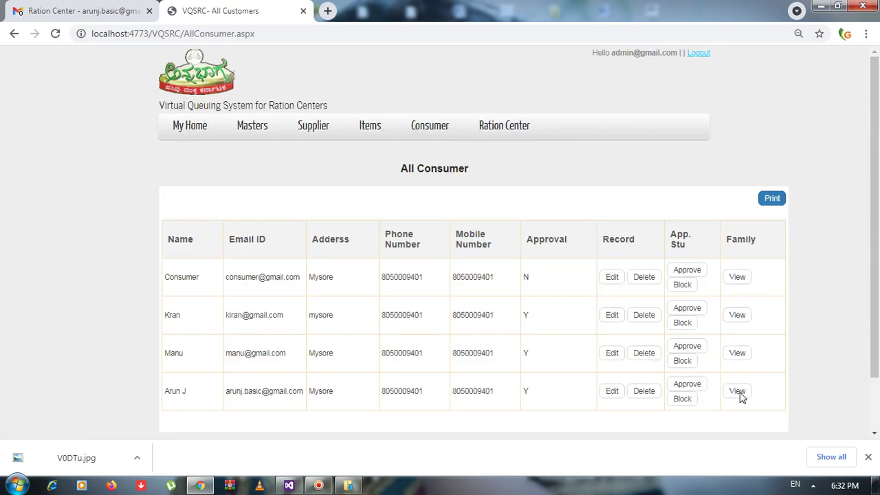
left_click(738, 391)
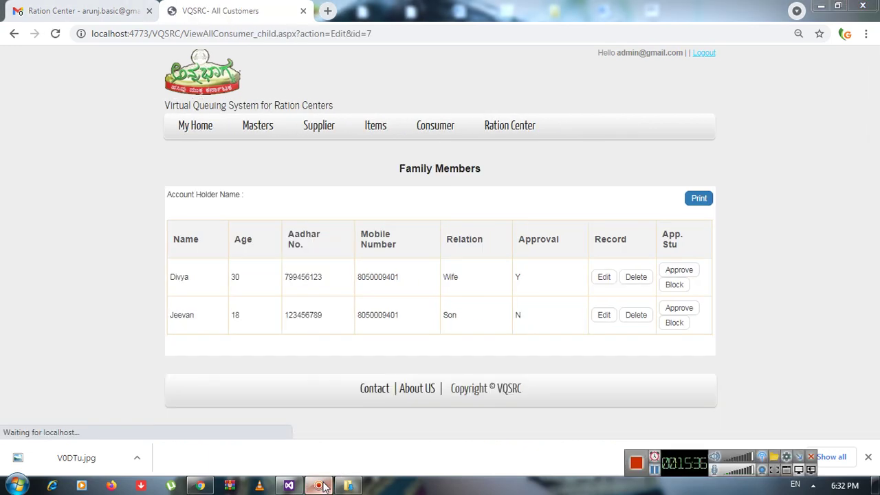
left_click(747, 325)
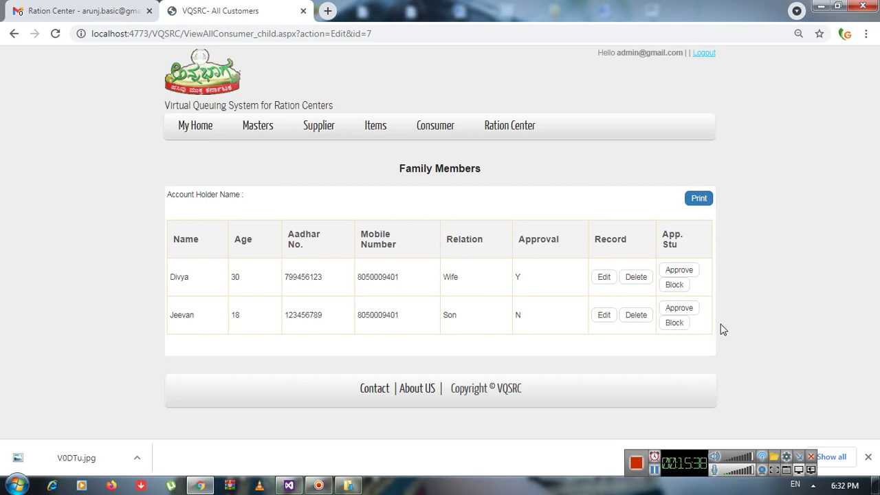
left_click(683, 309)
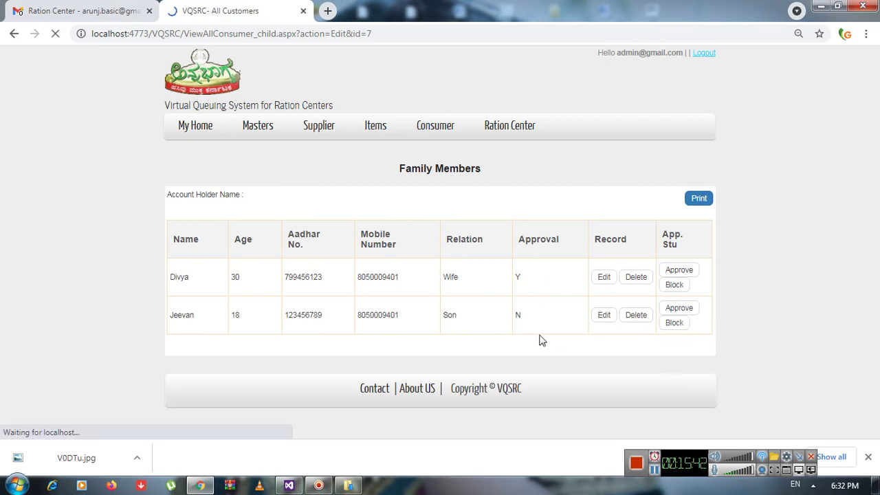
left_click(554, 117)
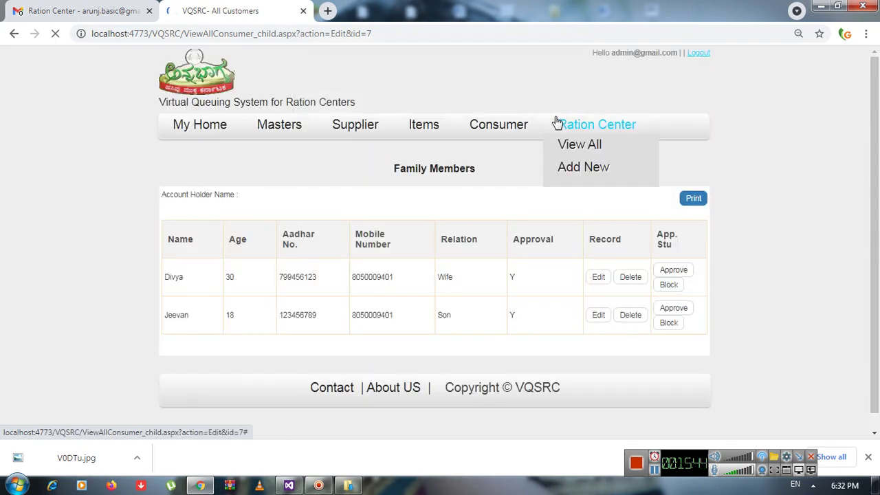
left_click(704, 54)
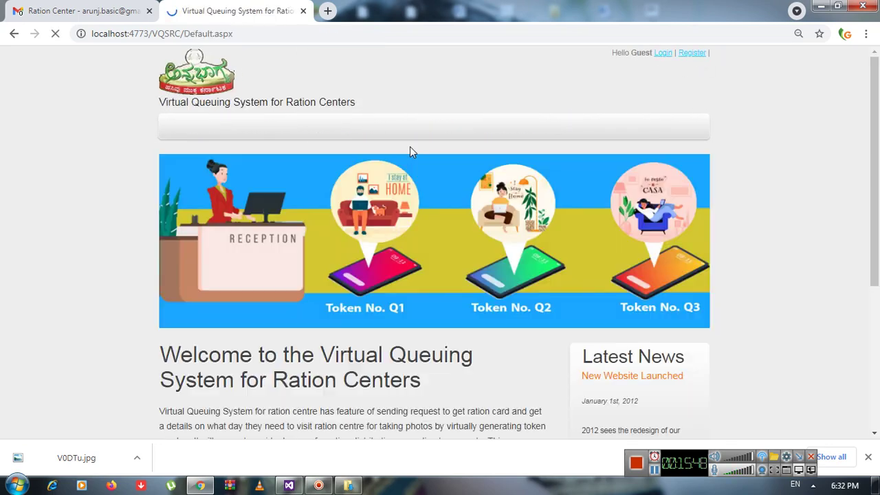
- Log in under the Consumer profile with the consumer's email and password
left_click(658, 55)
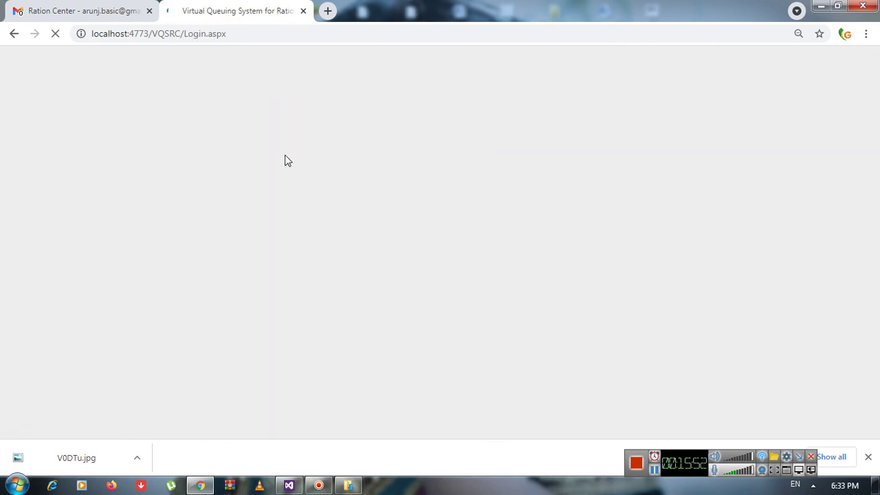
left_click(314, 200)
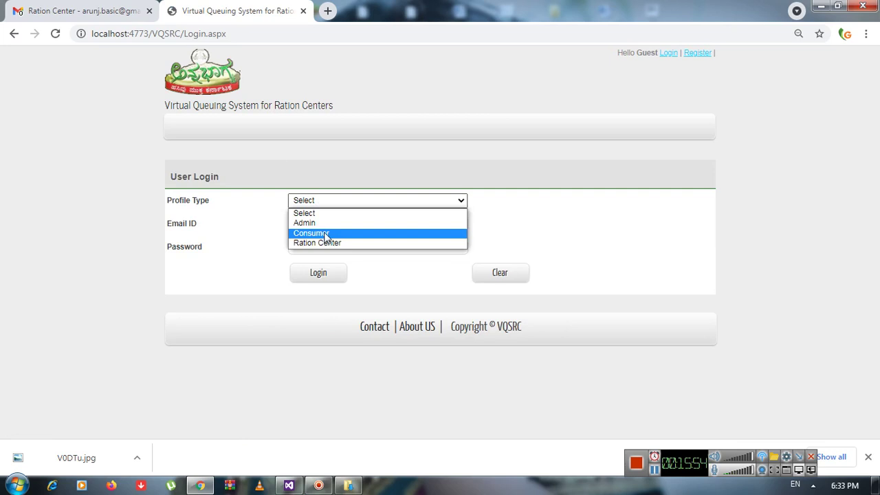
left_click(325, 234)
left_click(316, 223)
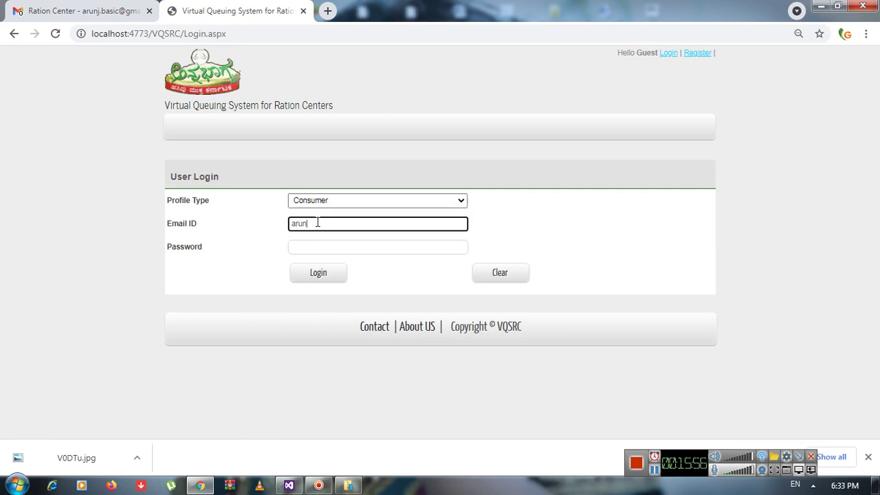
key("Tab")
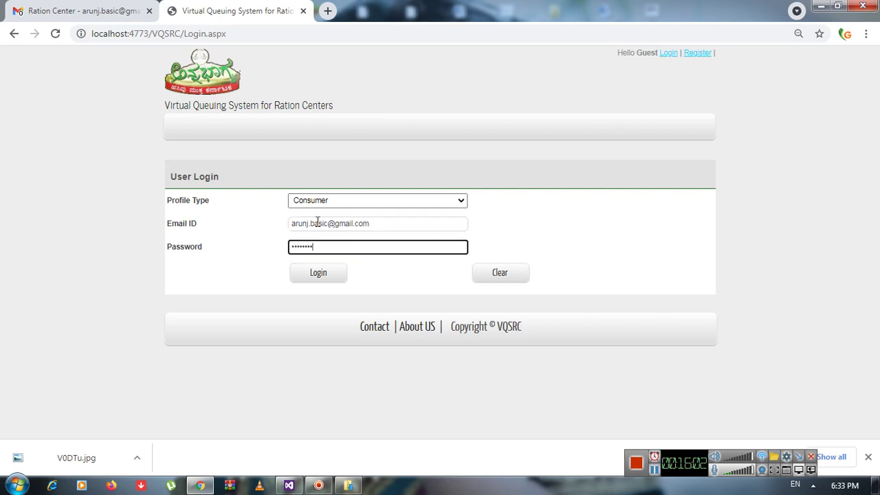
left_click(323, 270)
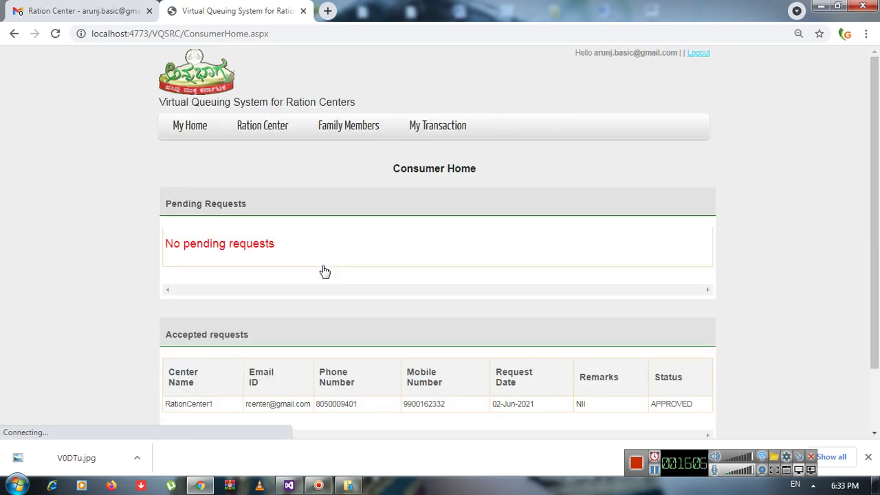
- Check that Wife and Son are both approved, then go to the Request Ration form
mouse_move(348, 127)
left_click(340, 147)
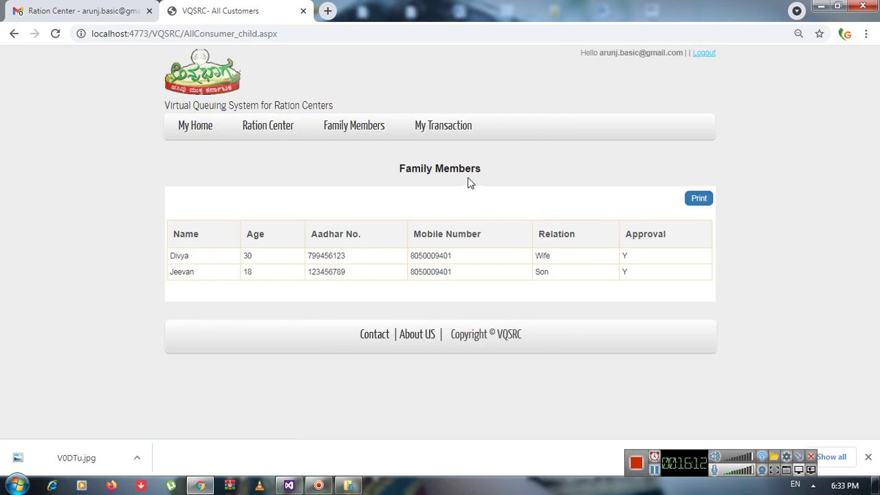
mouse_move(449, 128)
left_click(443, 146)
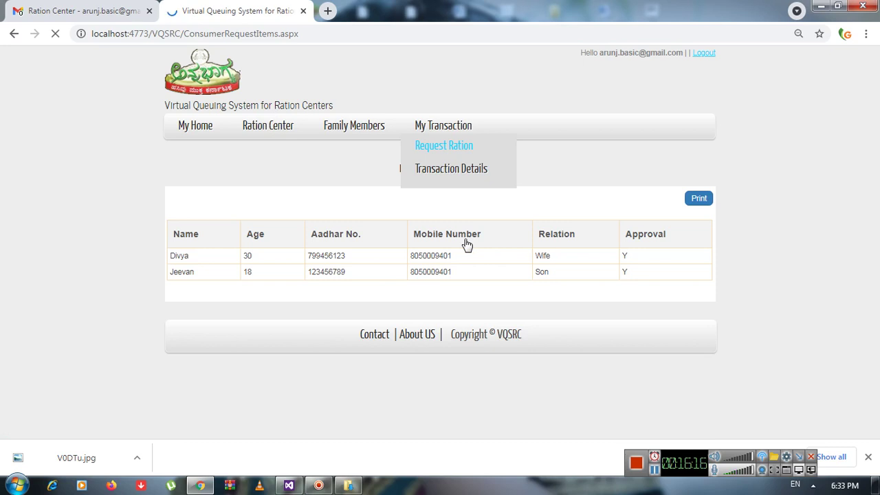
left_click_drag(165, 209, 644, 224)
scroll(495, 233, "down", 1)
- Load RationCenter1's ration details: Rice 24, Dal 5, Oil 2, totalling 198
left_click(334, 229)
left_click(332, 242)
left_click(330, 229)
left_click(329, 248)
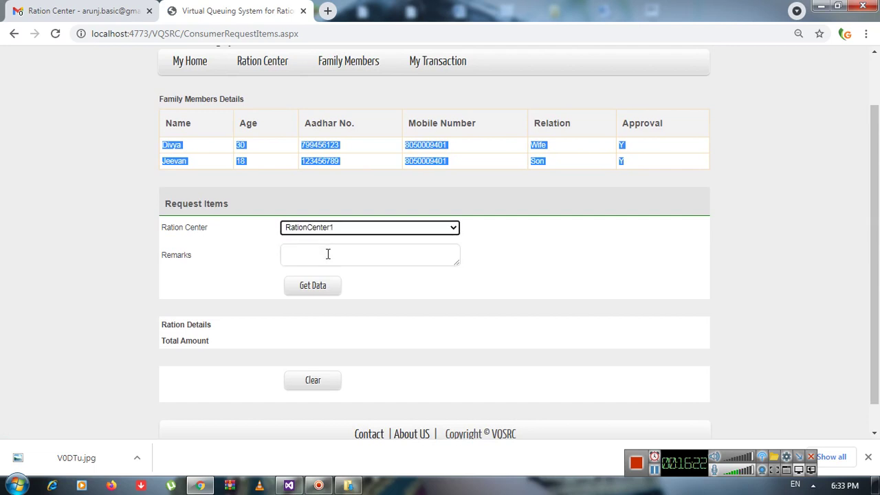
left_click(323, 283)
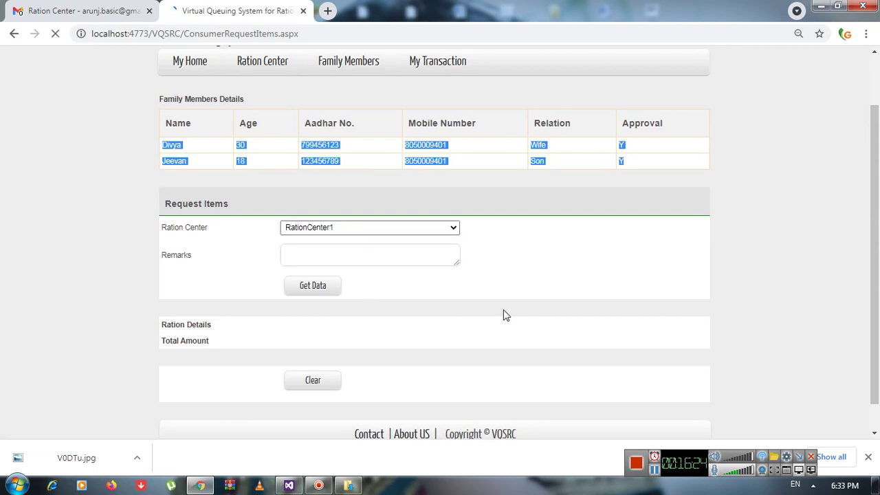
scroll(523, 302, "down", 2)
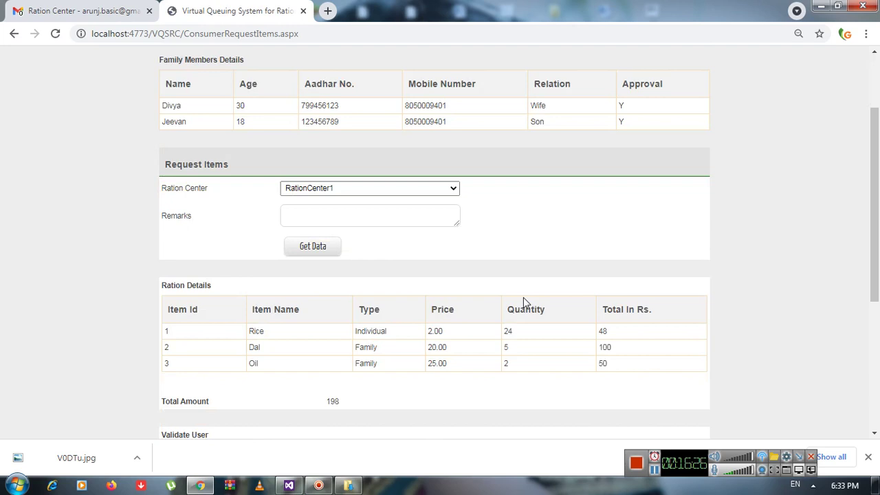
double_click(507, 307)
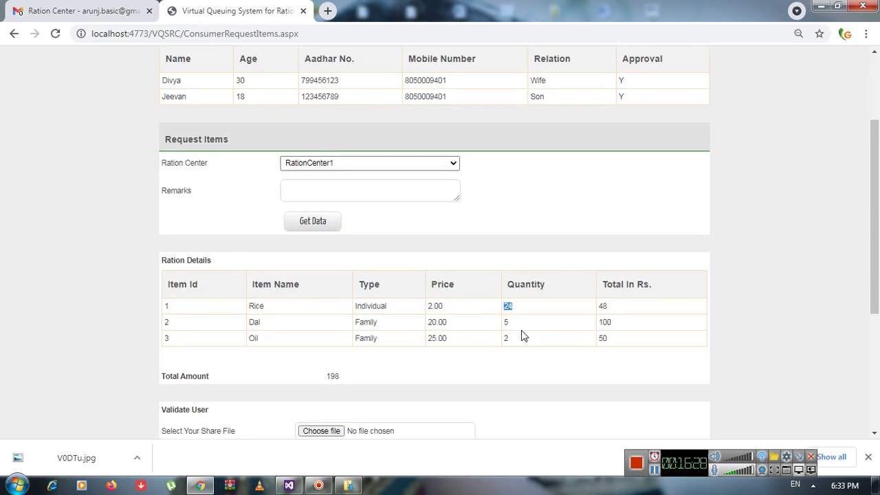
scroll(485, 348, "down", 1)
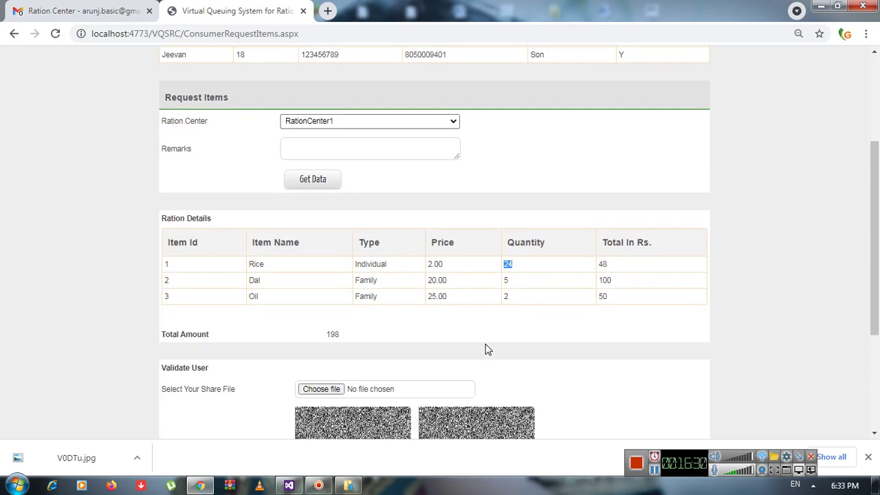
scroll(517, 318, "up", 3)
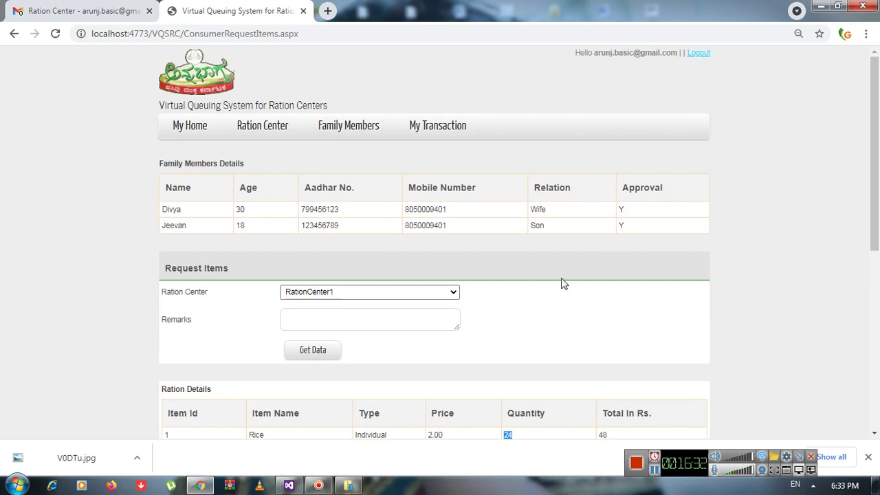